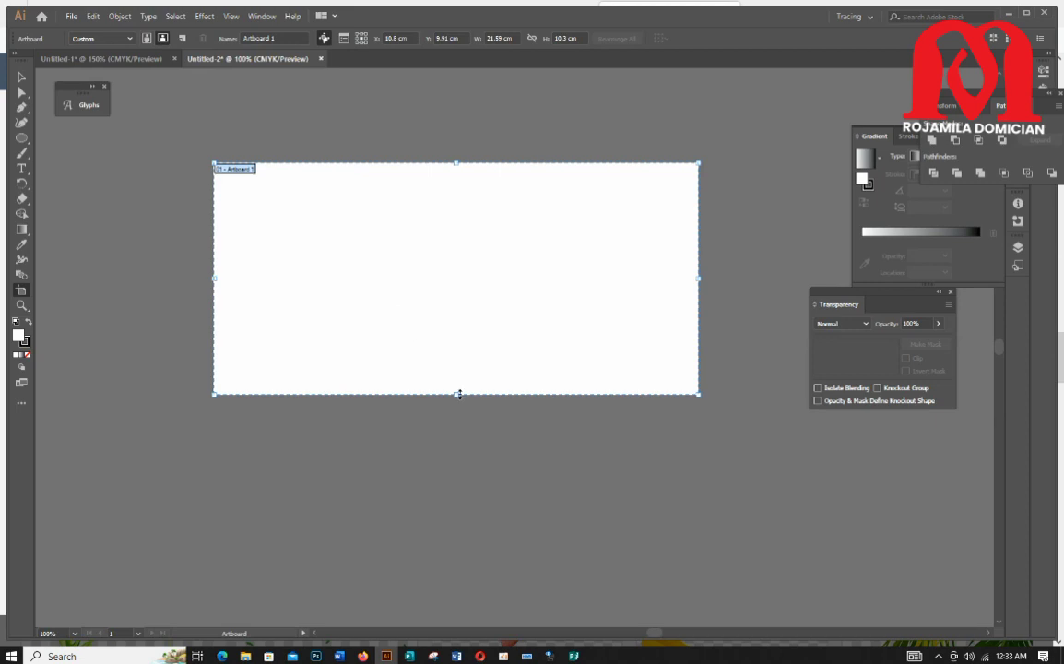
- Extend the artboard's lower edge to a height of about 14.24 cm and cover the artboard exactly with a 21.59 × 14.24 cm rectangle
{"action": "left_click_drag", "start_coordinate": [459, 394], "coordinate": [459, 483]}
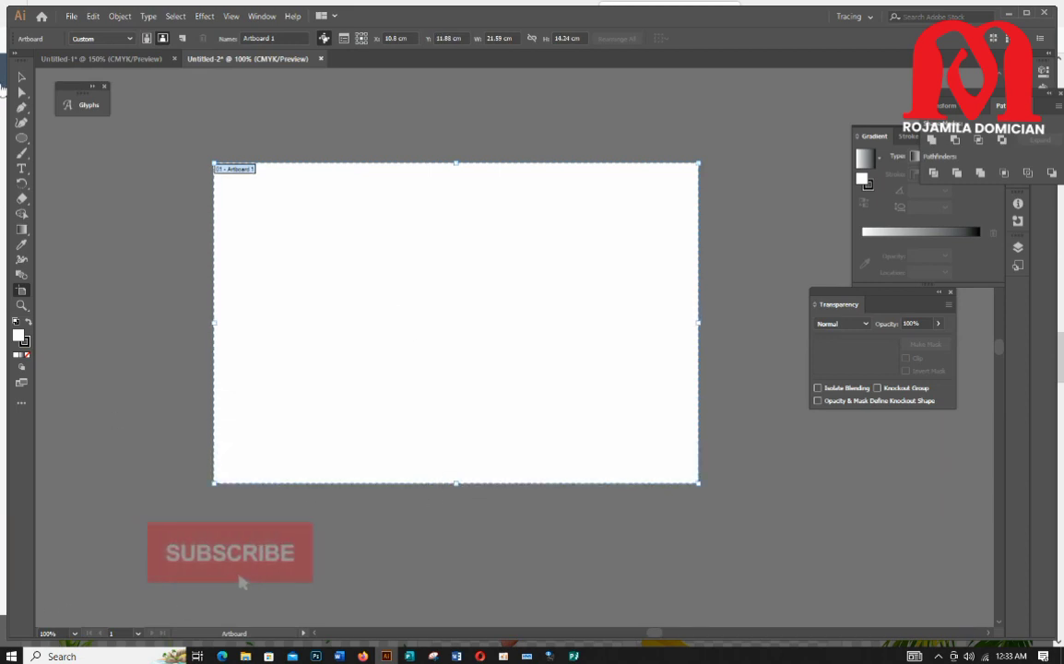
{"action": "left_click", "coordinate": [21, 76]}
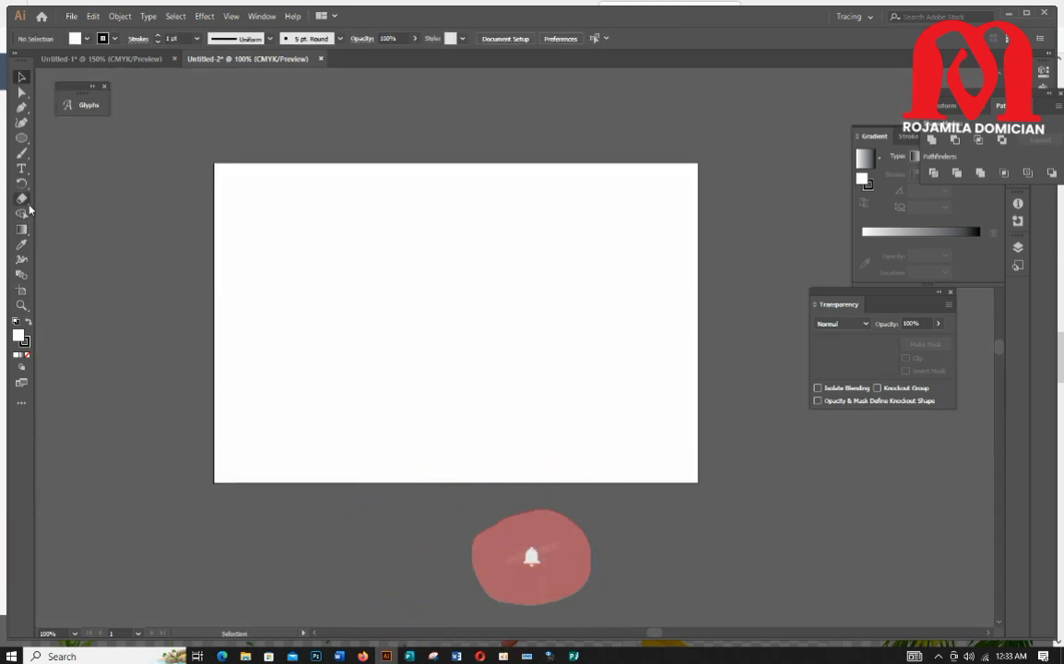
{"action": "left_click_drag", "start_coordinate": [21, 138], "coordinate": [61, 137]}
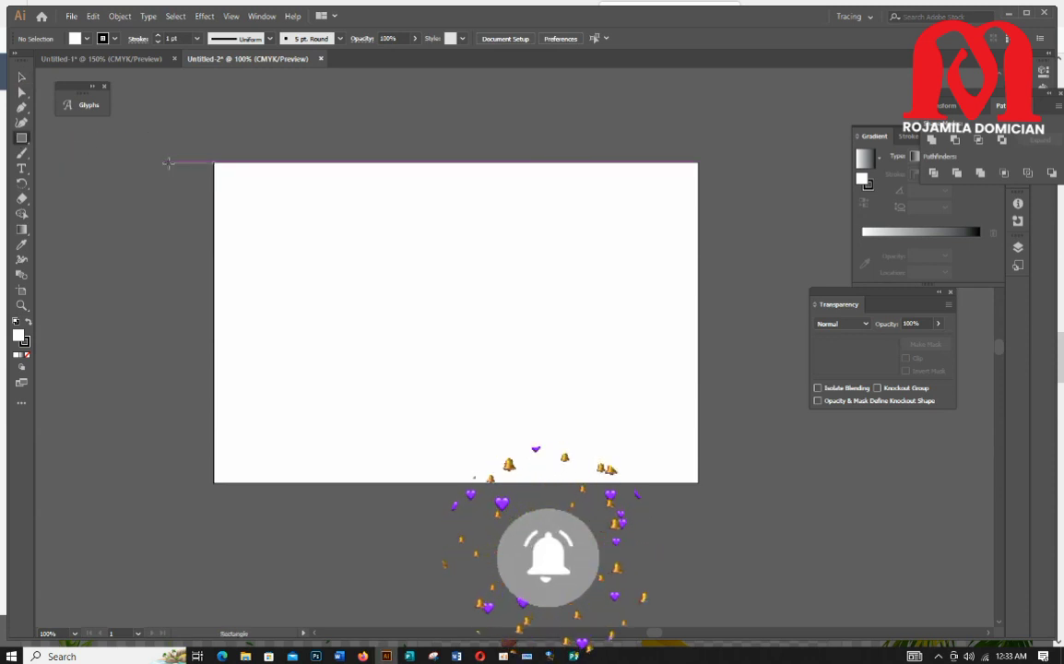
{"action": "left_click_drag", "start_coordinate": [199, 149], "coordinate": [698, 483]}
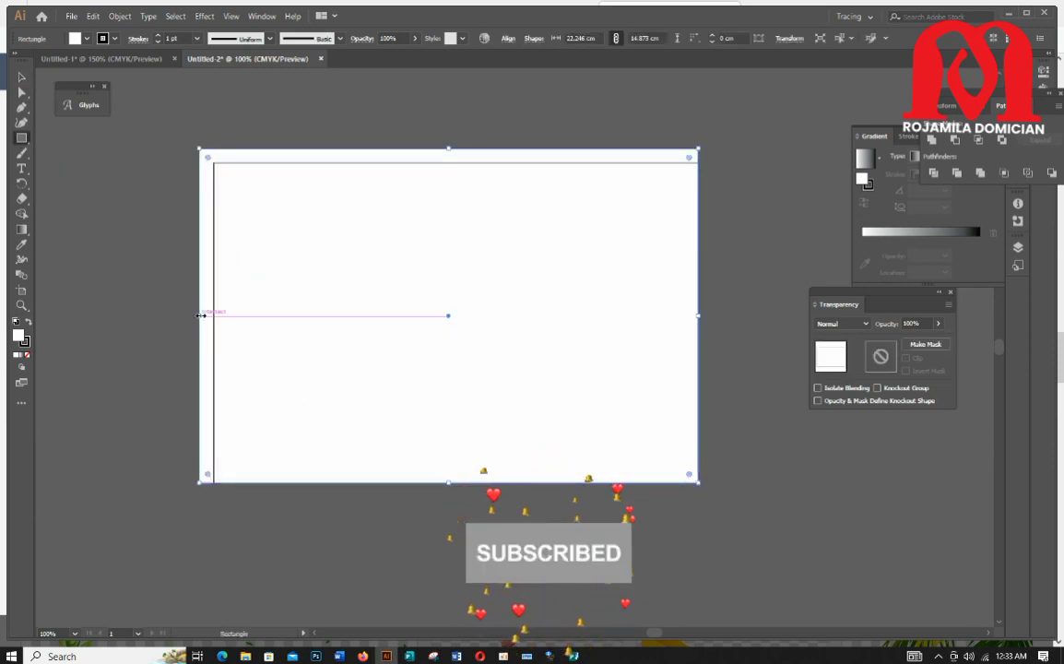
{"action": "left_click_drag", "start_coordinate": [200, 316], "coordinate": [214, 315]}
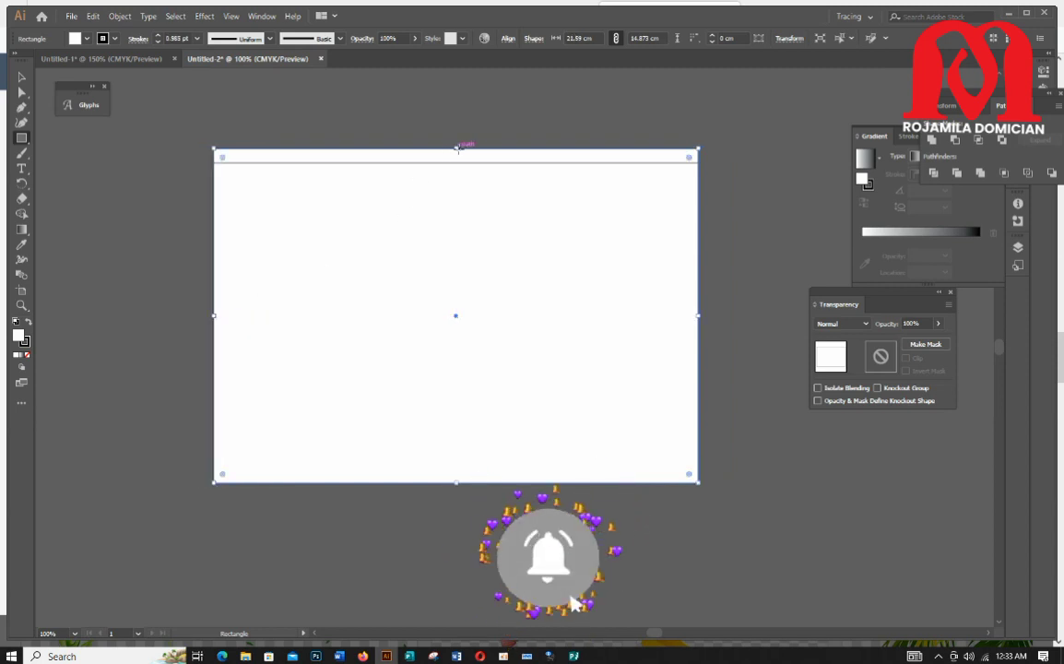
{"action": "left_click_drag", "start_coordinate": [457, 147], "coordinate": [453, 164]}
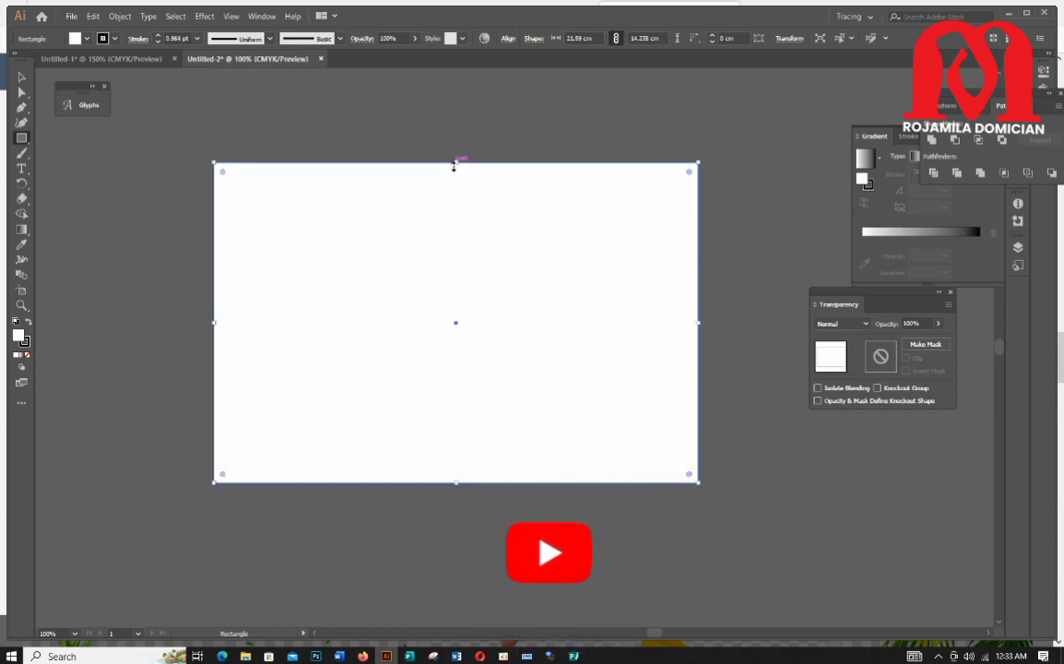
- Fill the rectangle with the green from the copied hex code and remove its stroke
{"action": "double_click", "coordinate": [17, 336]}
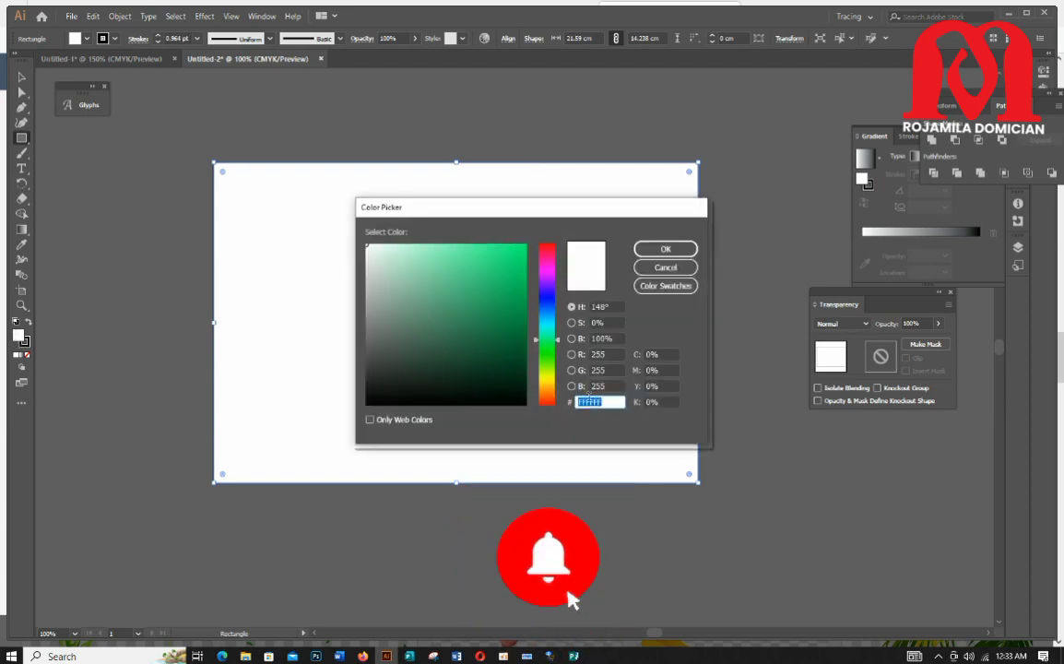
{"action": "right_click", "coordinate": [590, 402]}
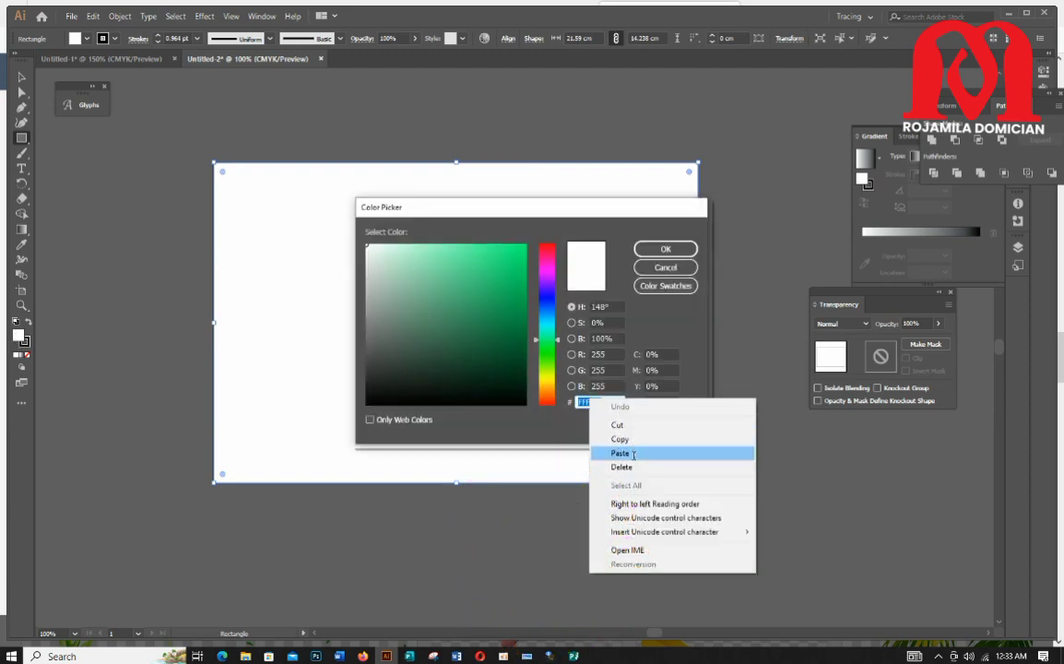
{"action": "left_click", "coordinate": [632, 454]}
{"action": "left_click", "coordinate": [665, 249]}
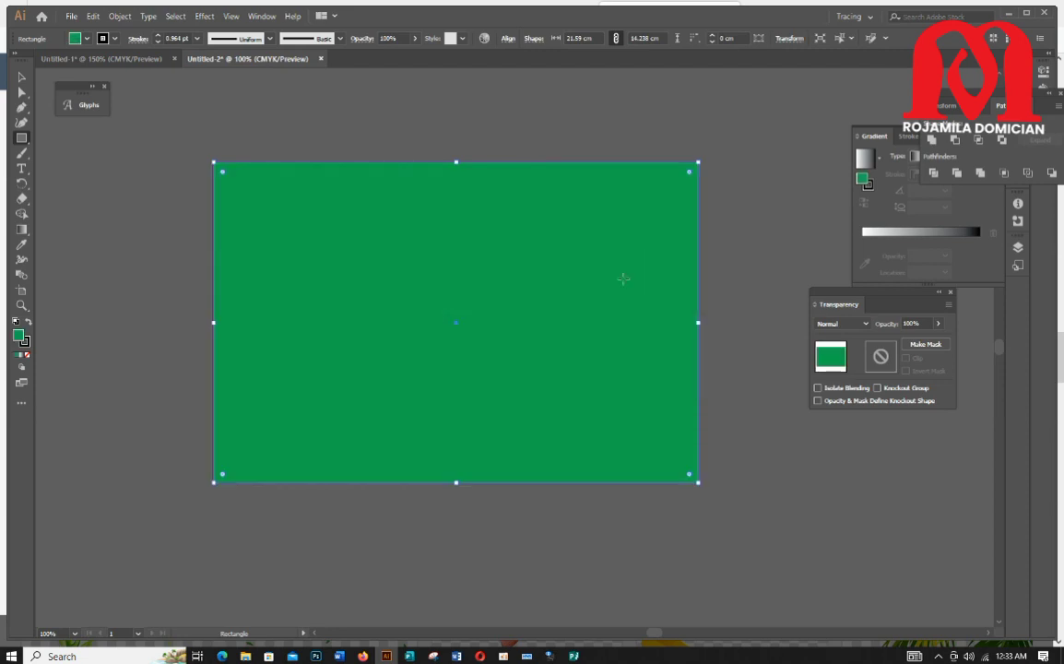
{"action": "left_click", "coordinate": [21, 77]}
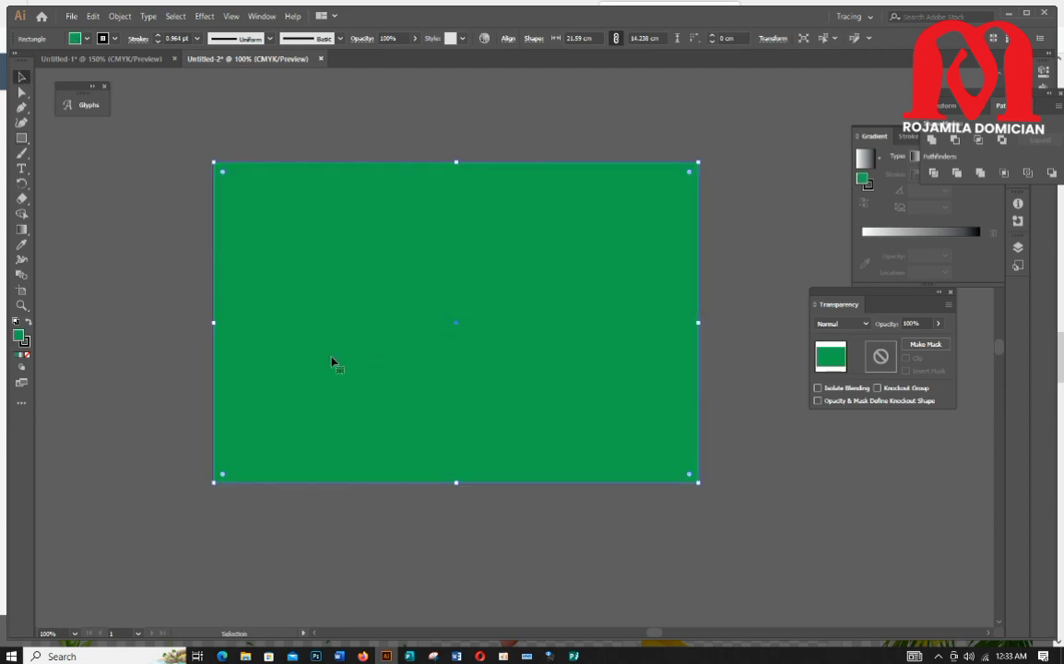
{"action": "left_click", "coordinate": [86, 38]}
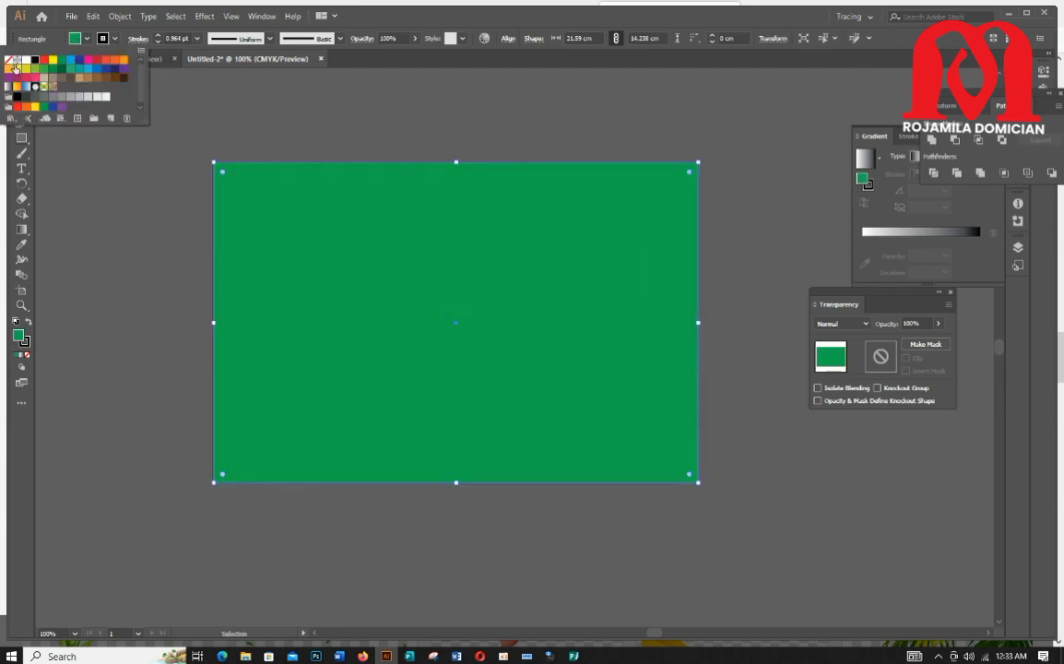
{"action": "left_click", "coordinate": [10, 61]}
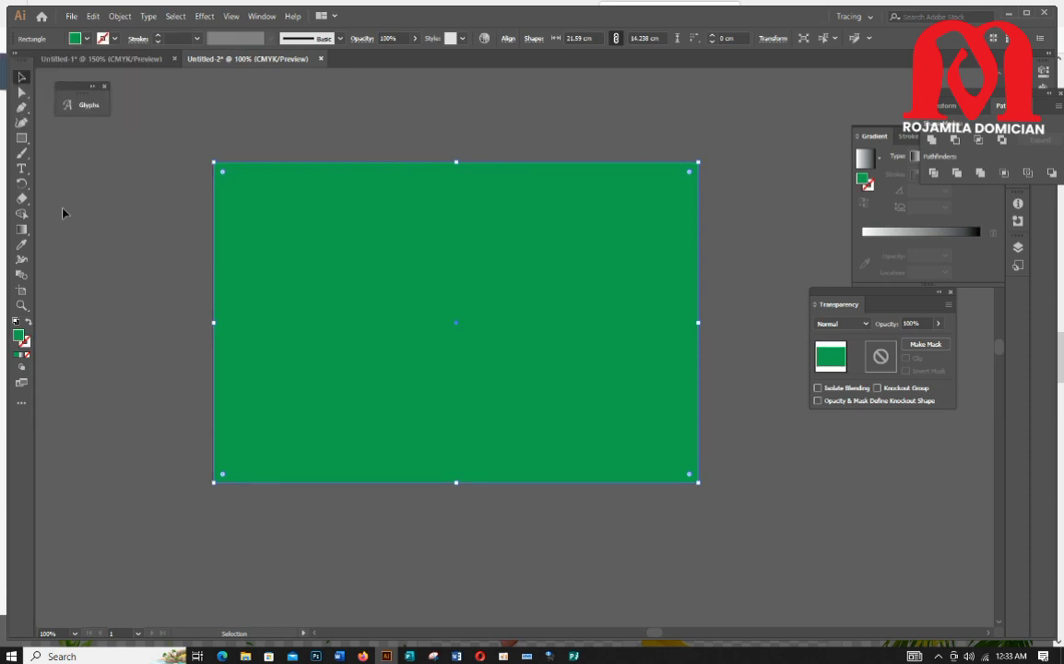
- Draw a white ellipse about 5.42 by 3.42 cm in the rectangle's left half and place a duplicate level with it in the right half
{"action": "left_click_drag", "start_coordinate": [22, 138], "coordinate": [72, 152]}
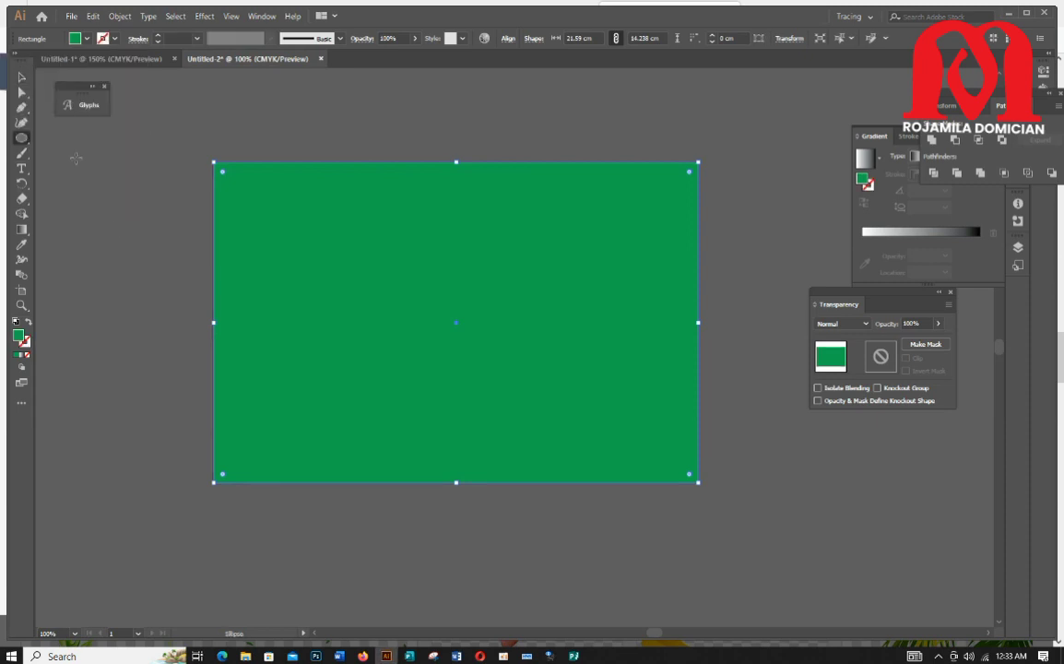
{"action": "left_click_drag", "start_coordinate": [277, 285], "coordinate": [398, 362]}
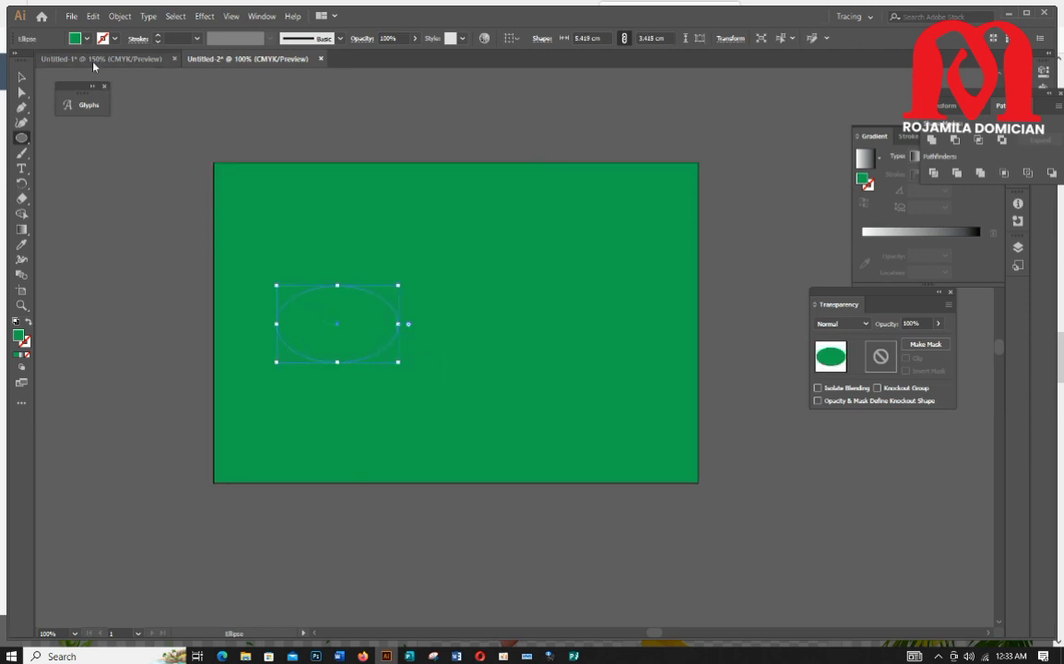
{"action": "left_click", "coordinate": [78, 39]}
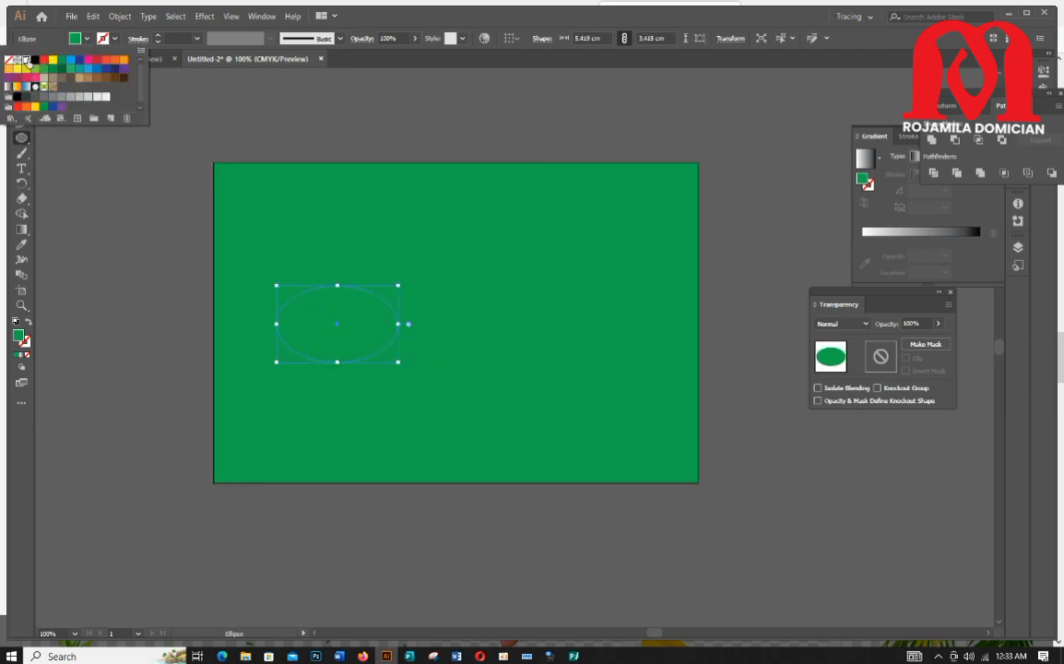
{"action": "left_click", "coordinate": [26, 60]}
{"action": "left_click", "coordinate": [101, 220]}
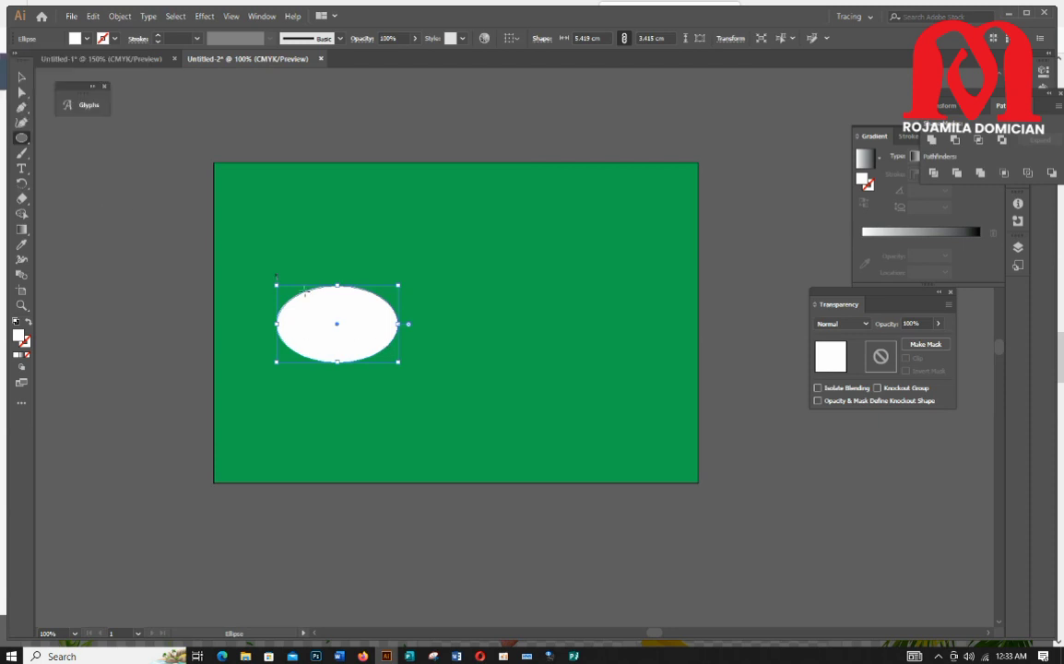
{"action": "left_click", "coordinate": [22, 77]}
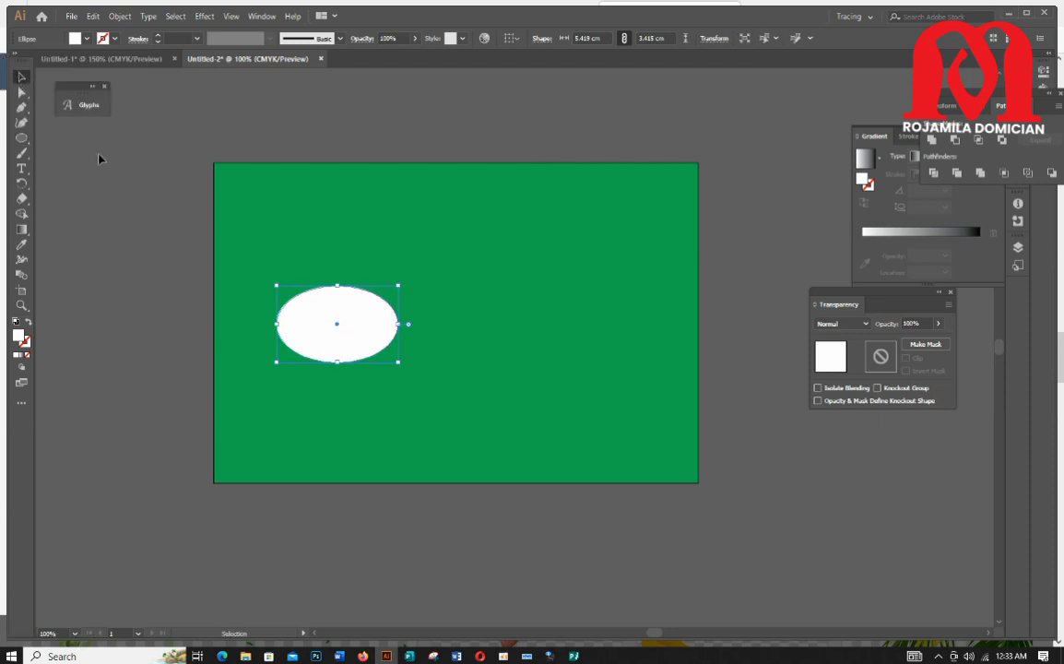
{"action": "left_click_drag", "start_coordinate": [303, 335], "coordinate": [532, 334]}
- Apply a Drop Shadow to the left ellipse with Multiply mode, 75% opacity, 0 cm X offset, 0.25 cm Y offset and 0.11 cm blur
{"action": "left_click", "coordinate": [356, 340]}
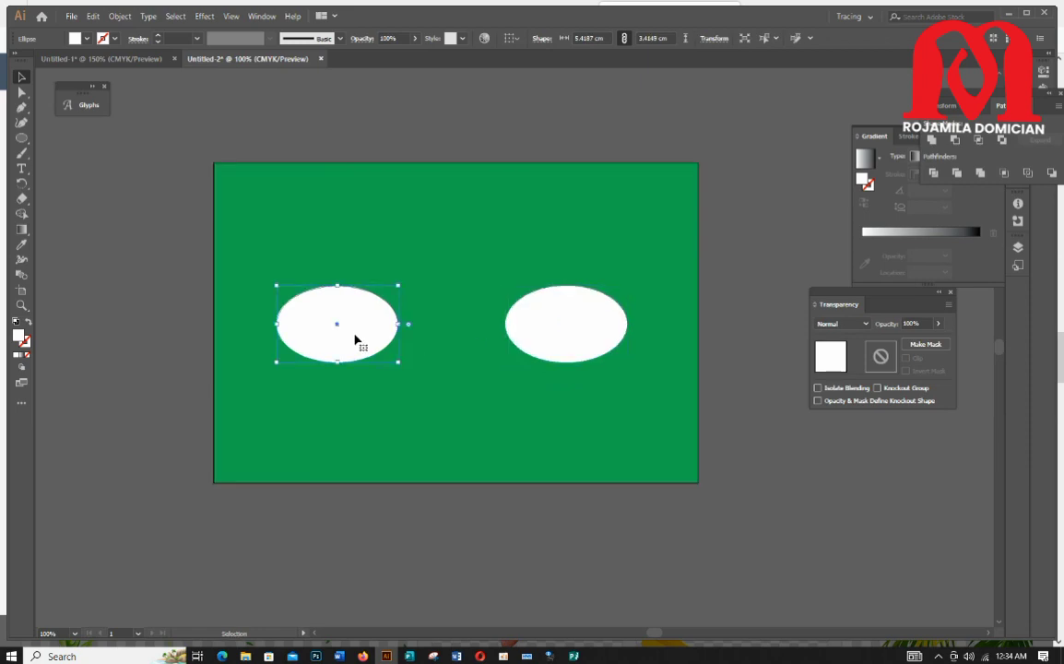
{"action": "left_click", "coordinate": [203, 16]}
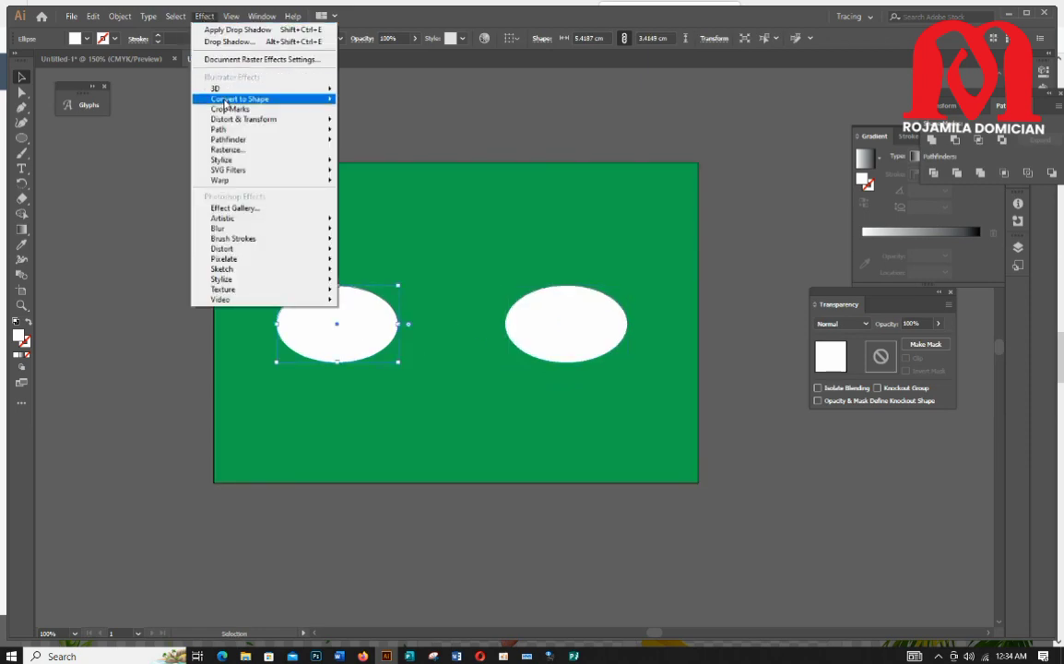
{"action": "mouse_move", "coordinate": [233, 130]}
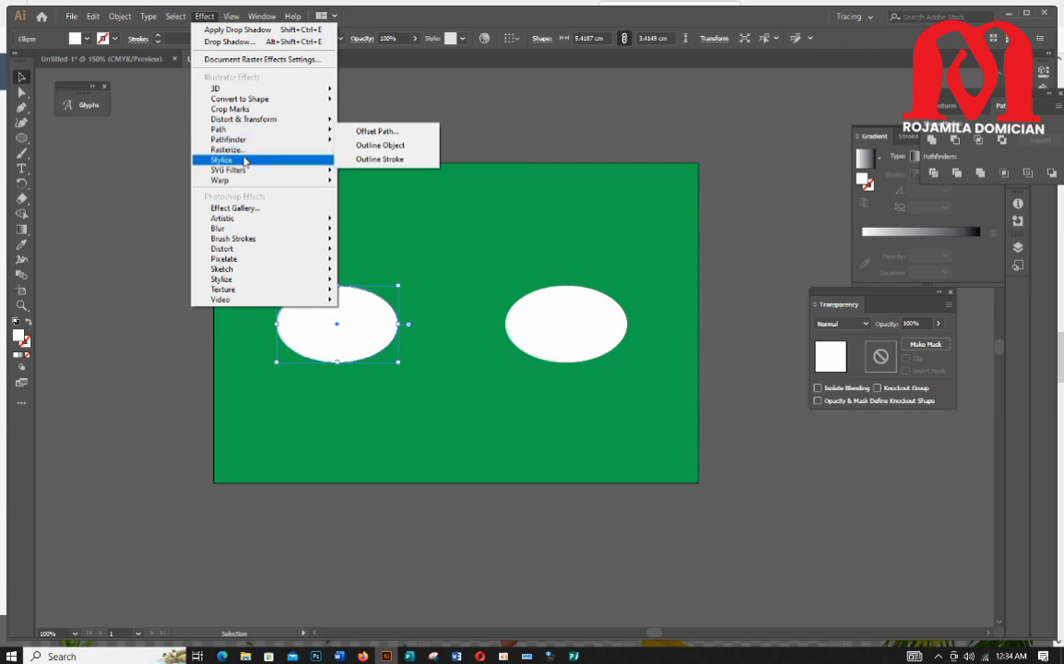
{"action": "mouse_move", "coordinate": [277, 160]}
{"action": "left_click", "coordinate": [369, 163]}
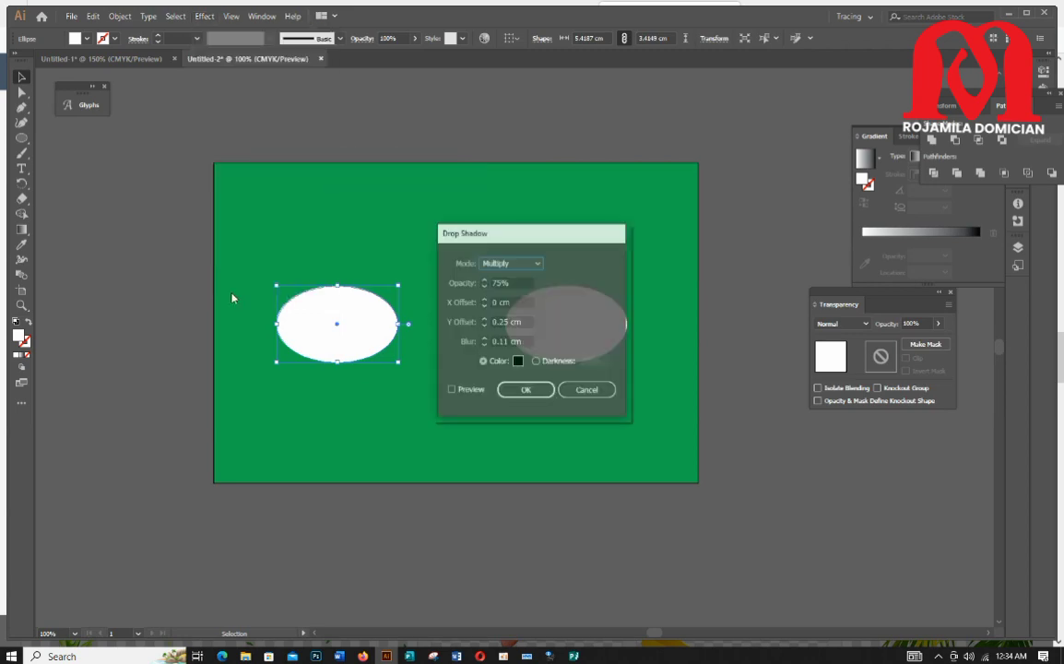
{"action": "left_click", "coordinate": [451, 391]}
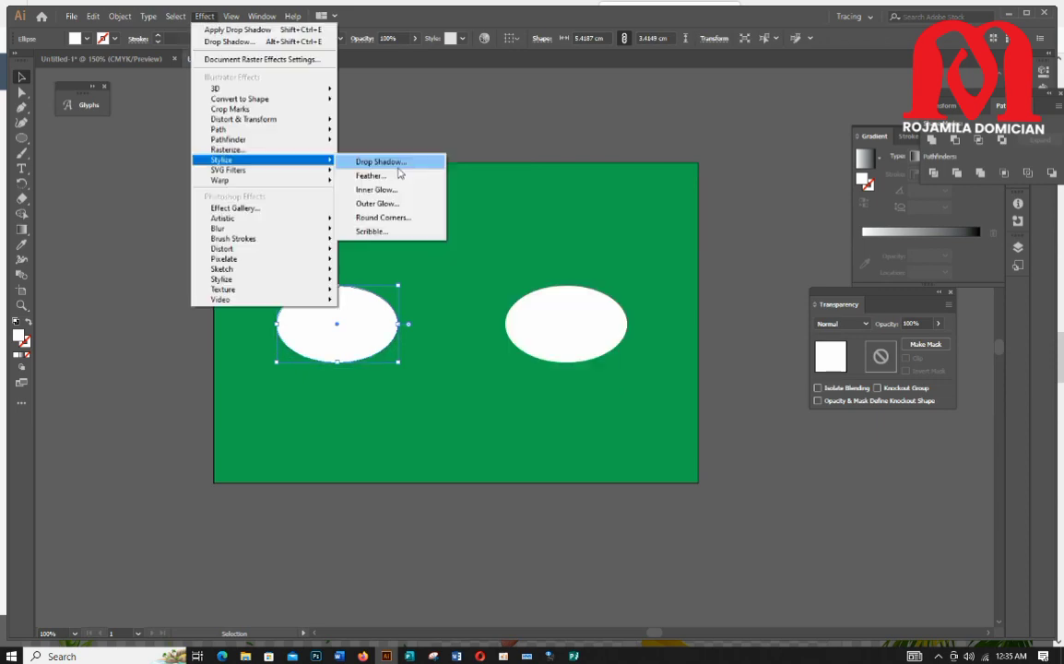
{"action": "left_click", "coordinate": [369, 159]}
{"action": "left_click", "coordinate": [451, 391]}
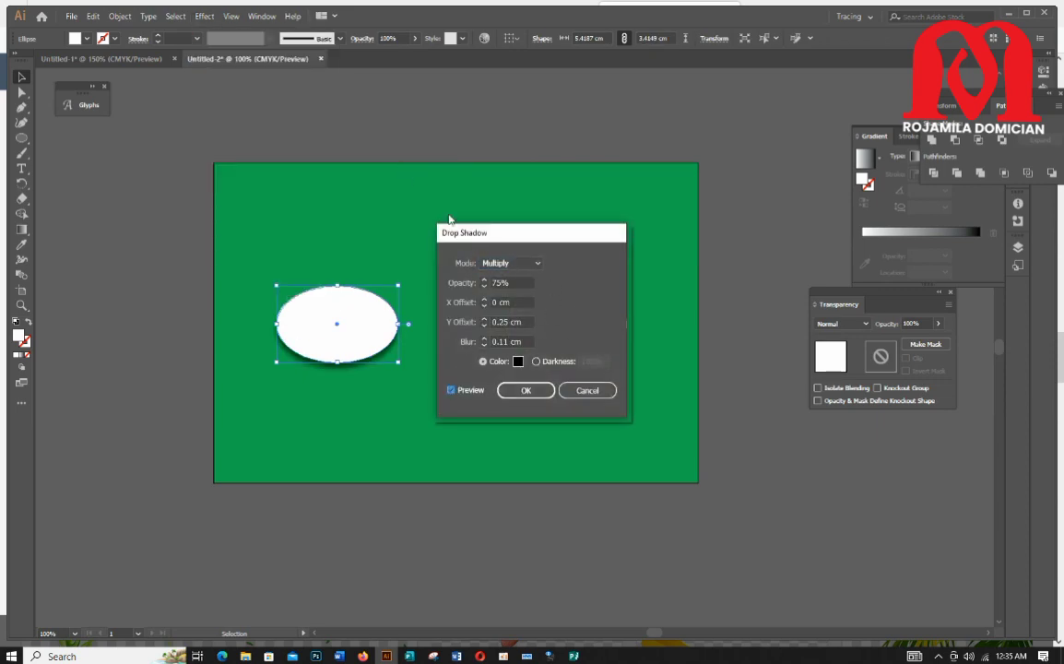
{"action": "left_click", "coordinate": [532, 393]}
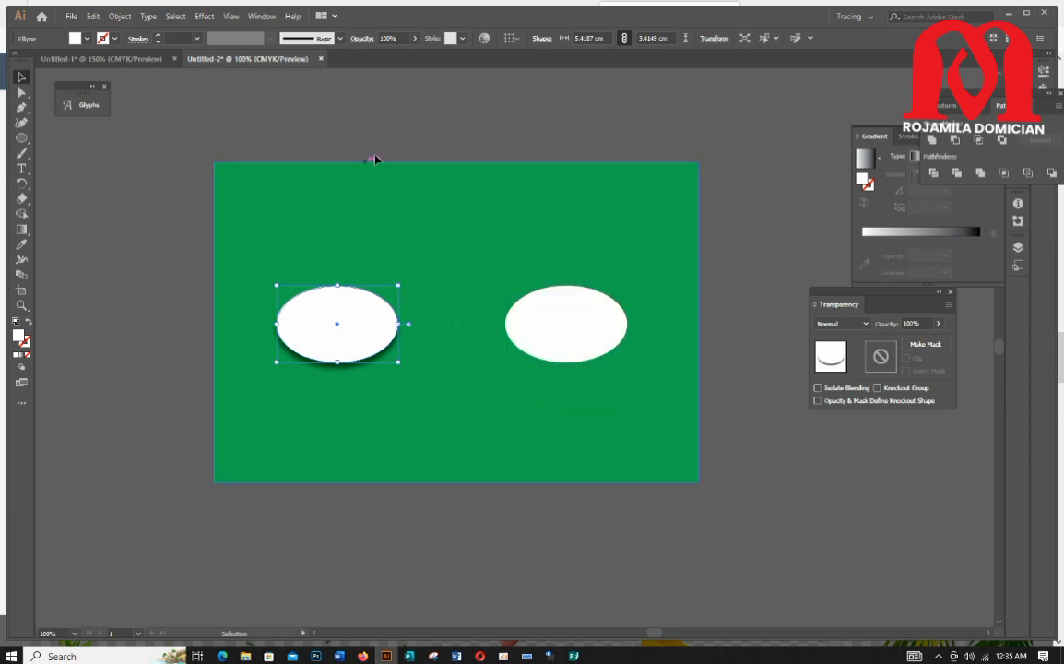
- Set the left ellipse's blending mode to Multiply and deselect it
{"action": "left_click_drag", "start_coordinate": [905, 294], "coordinate": [859, 310]}
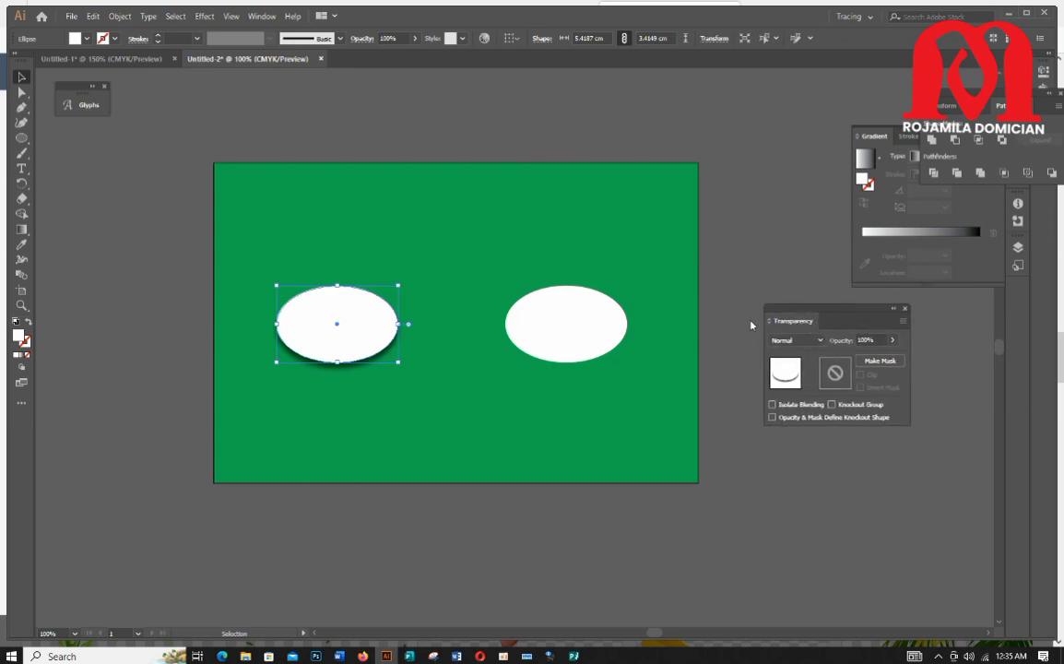
{"action": "left_click", "coordinate": [262, 16]}
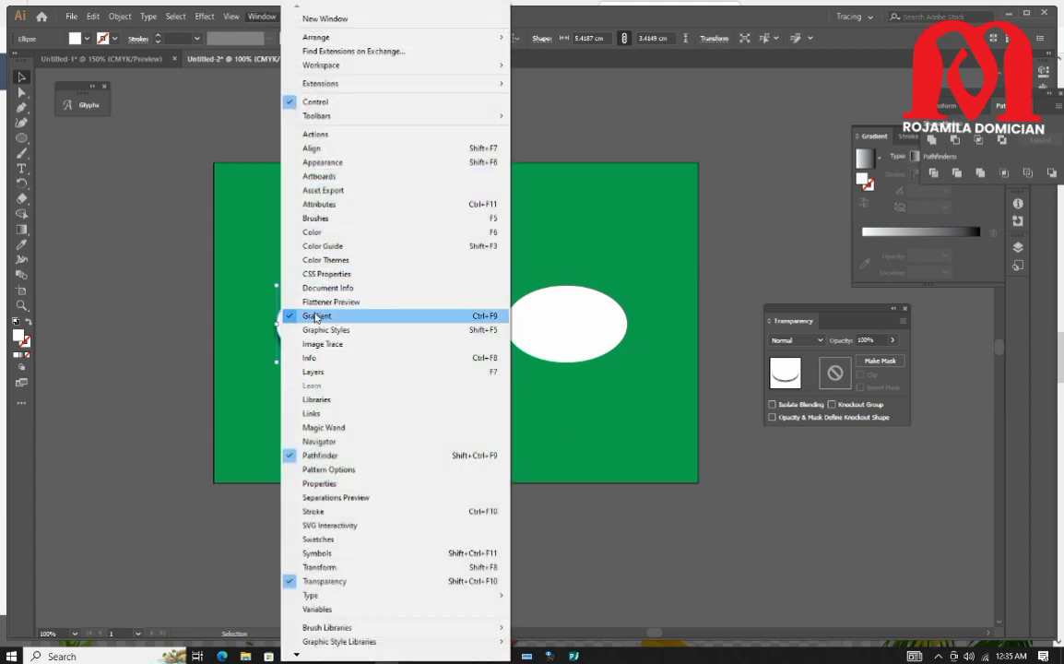
{"action": "left_click", "coordinate": [837, 313]}
{"action": "left_click", "coordinate": [820, 341]}
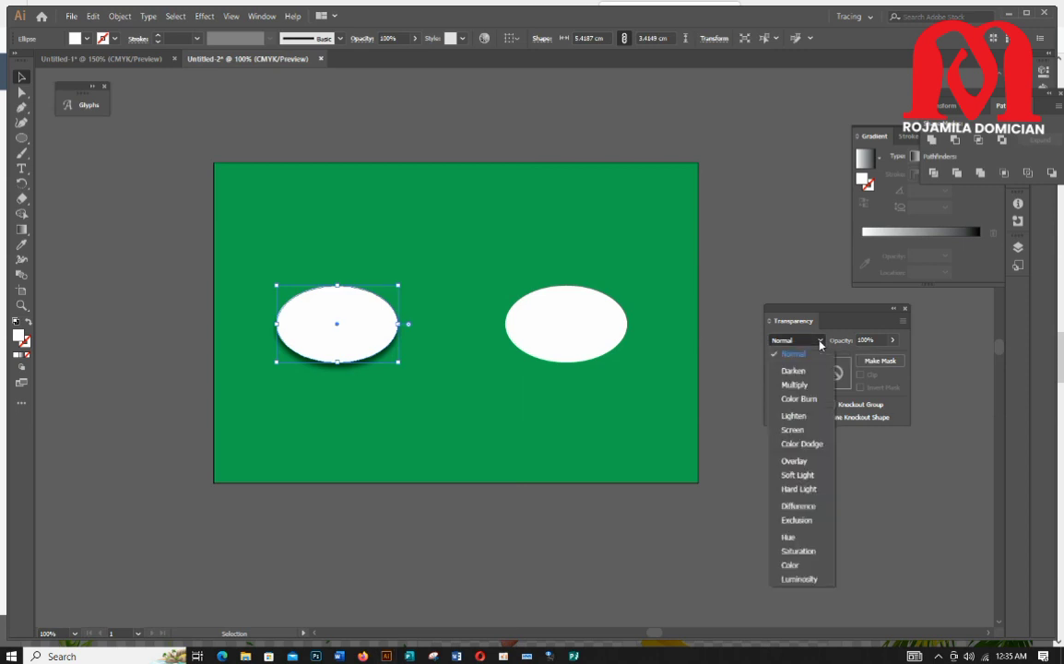
{"action": "left_click", "coordinate": [795, 385]}
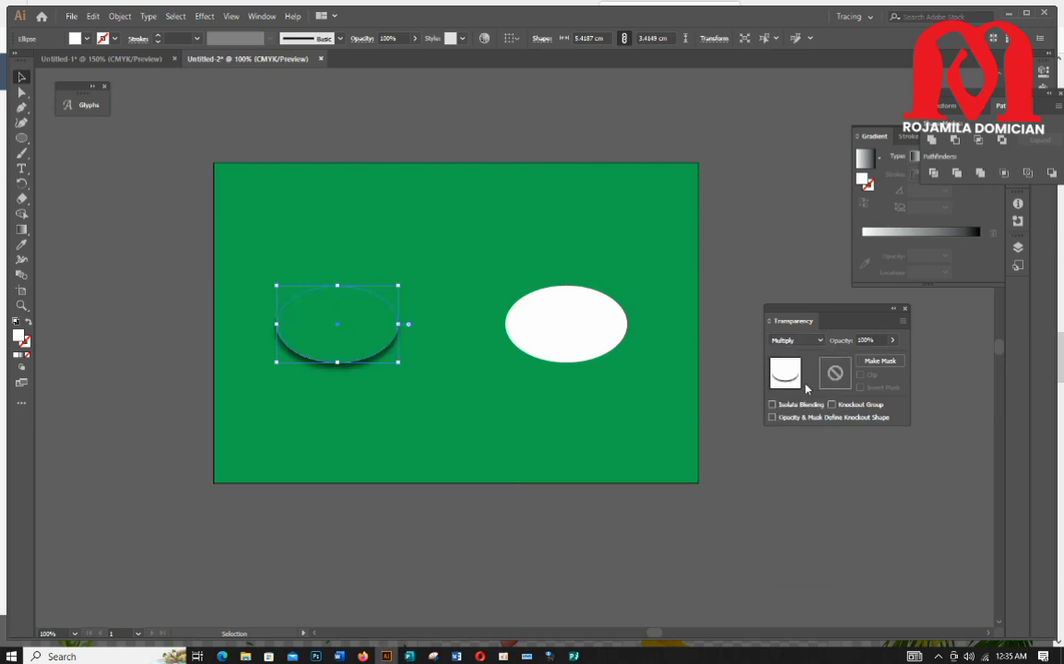
{"action": "left_click", "coordinate": [639, 514]}
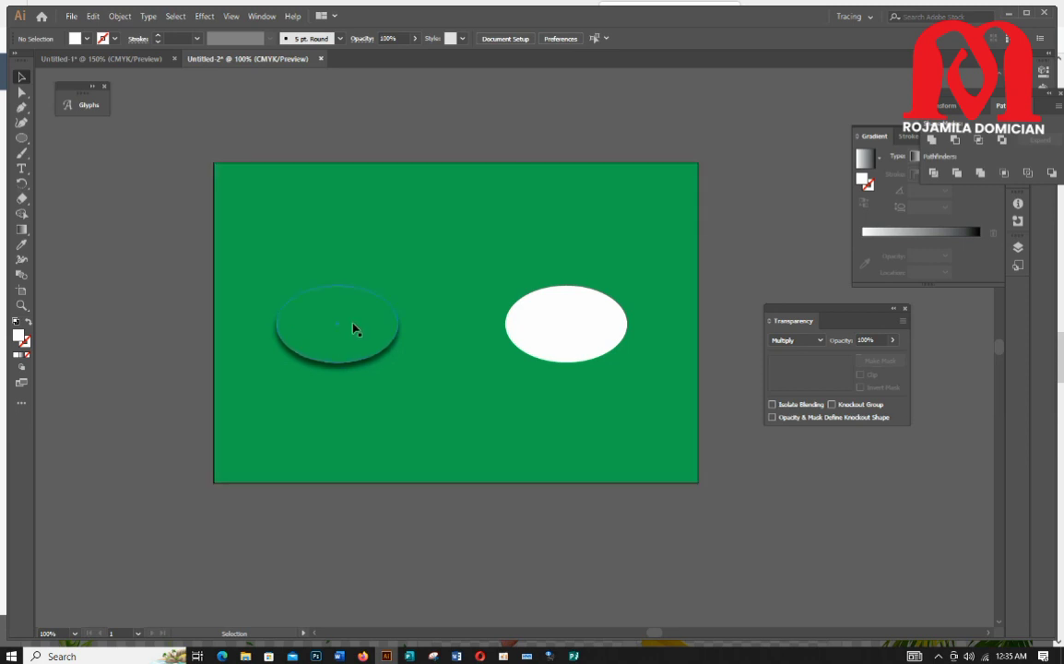
- Fill the right ellipse with a white-to-black radial gradient at a 90° angle
{"action": "left_click", "coordinate": [602, 333]}
{"action": "left_click", "coordinate": [973, 233]}
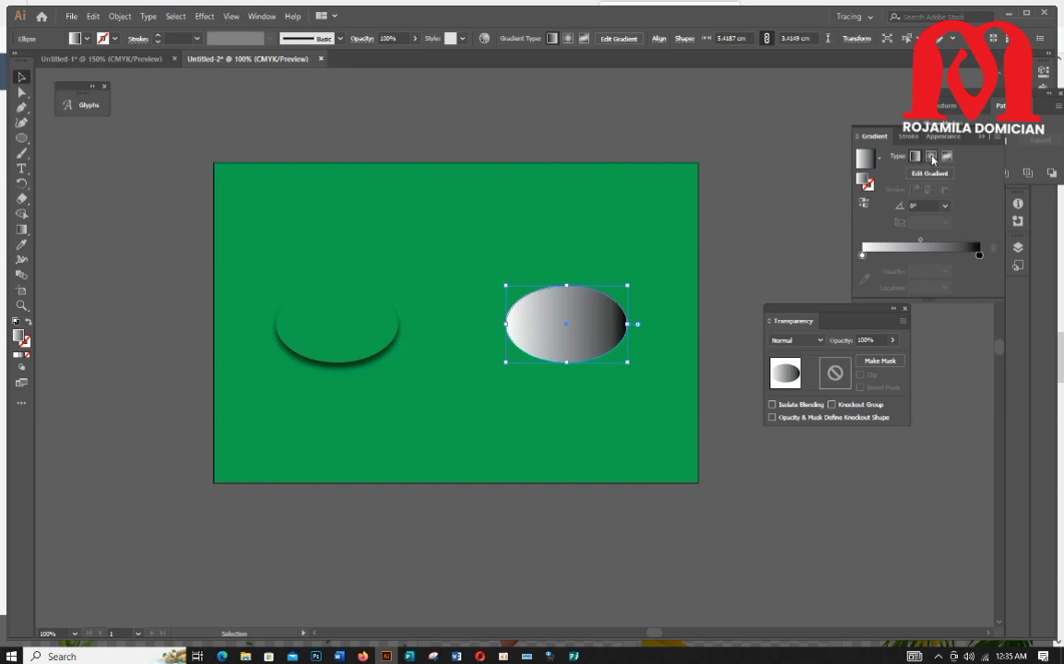
{"action": "left_click", "coordinate": [931, 158]}
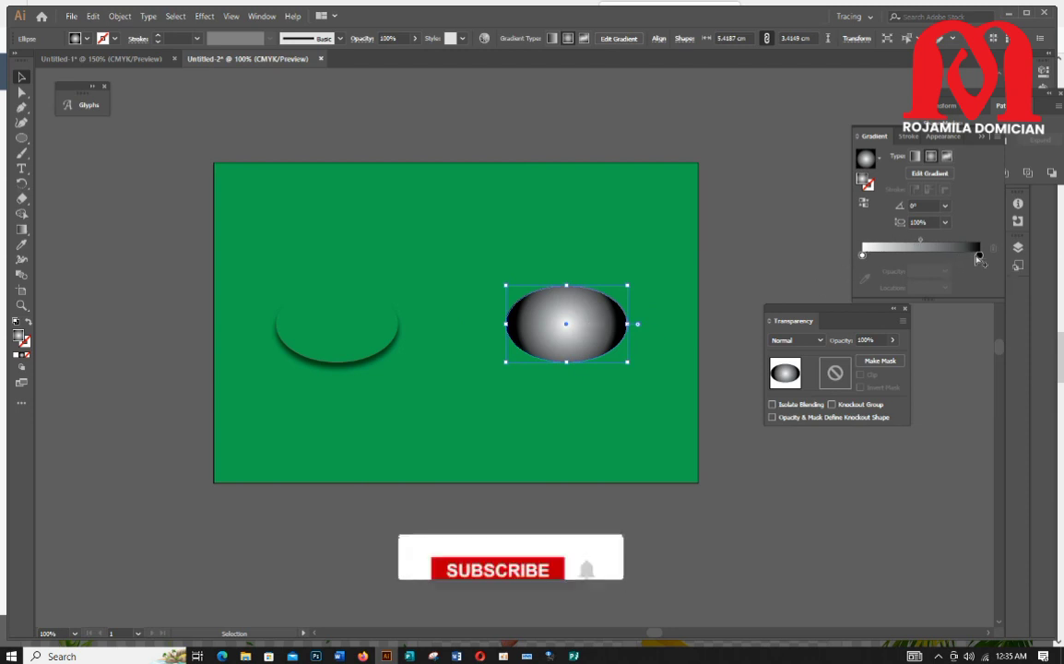
{"action": "left_click", "coordinate": [980, 255]}
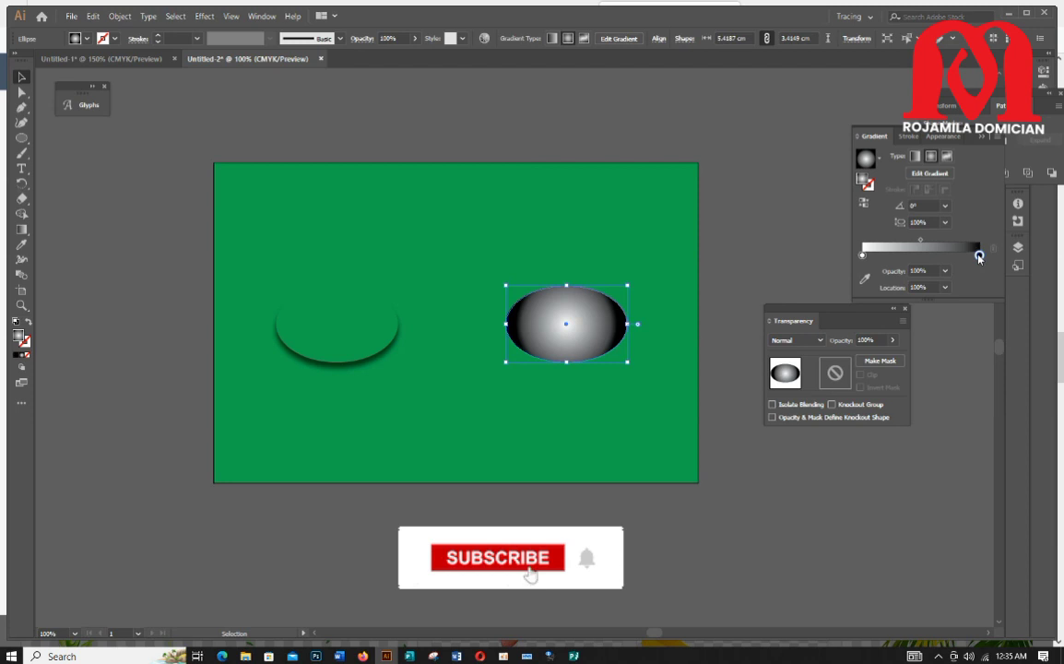
{"action": "left_click", "coordinate": [946, 205]}
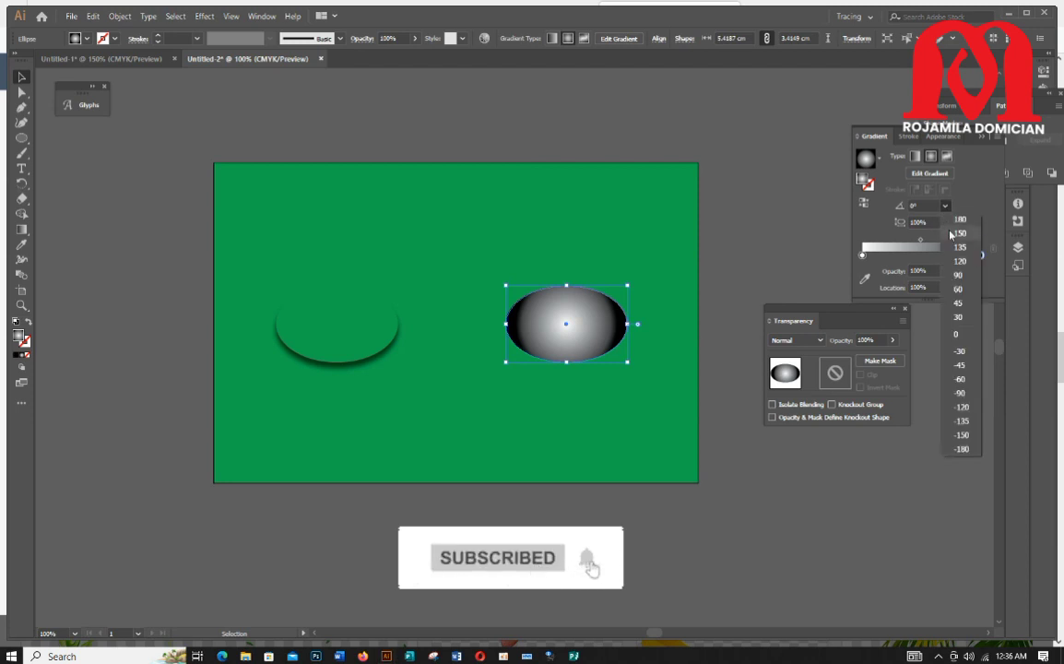
{"action": "left_click", "coordinate": [957, 289]}
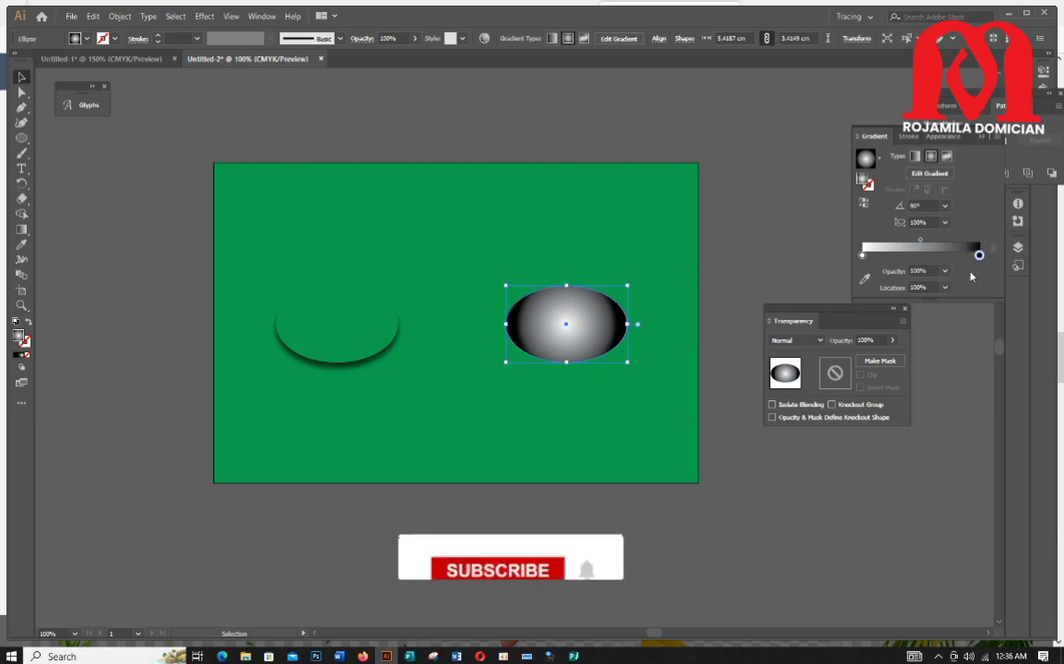
- Make the right ellipse's white gradient stop 0% opaque at about 14% location and shift the gradient midpoint toward the black stop
{"action": "left_click", "coordinate": [867, 281]}
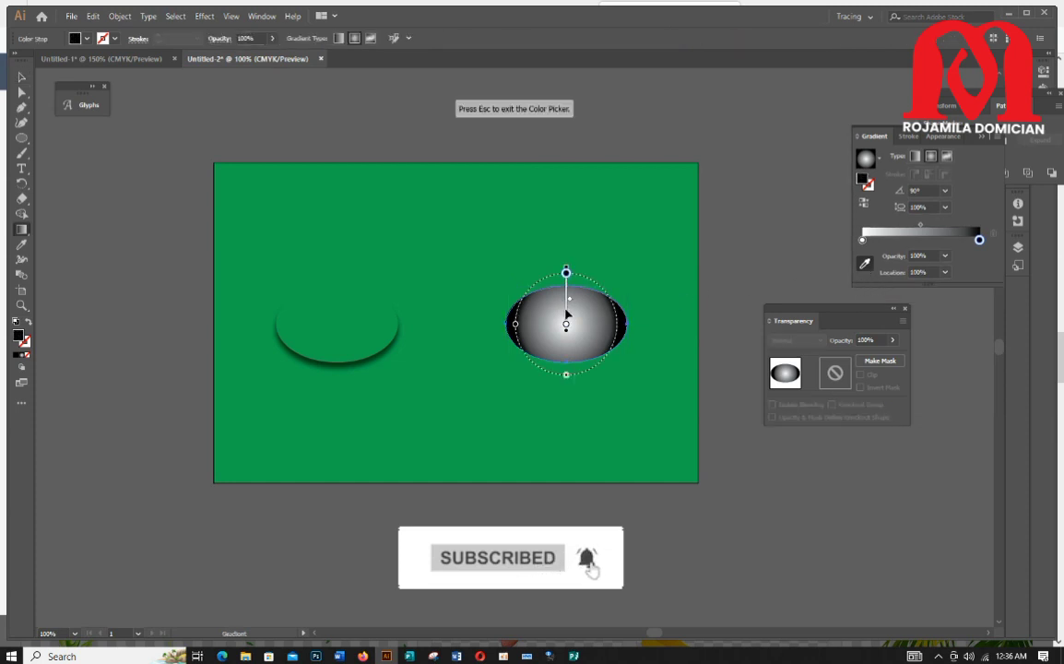
{"action": "mouse_move", "coordinate": [566, 325]}
{"action": "left_mouse_down"}
{"action": "mouse_move", "coordinate": [569, 286]}
{"action": "mouse_move", "coordinate": [566, 316]}
{"action": "left_mouse_up"}
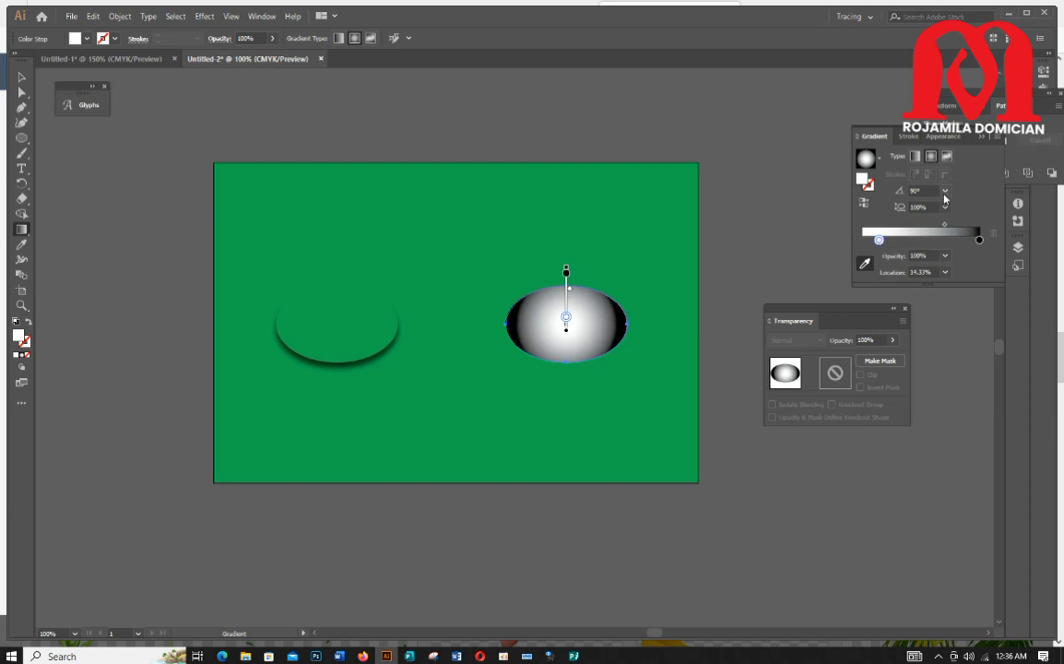
{"action": "left_click", "coordinate": [945, 257]}
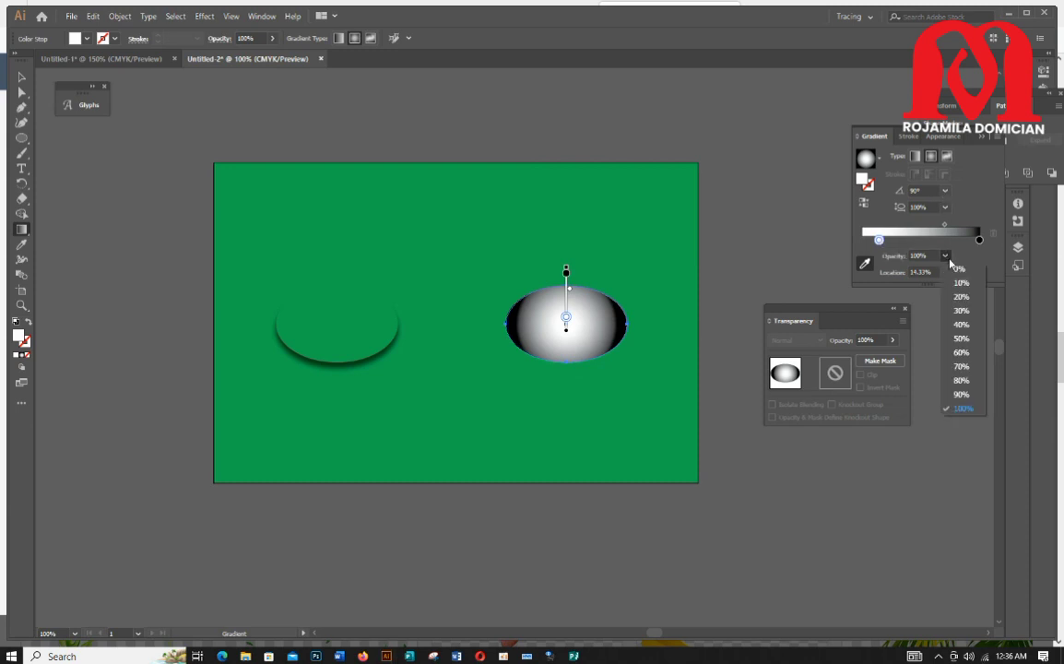
{"action": "left_click", "coordinate": [959, 274]}
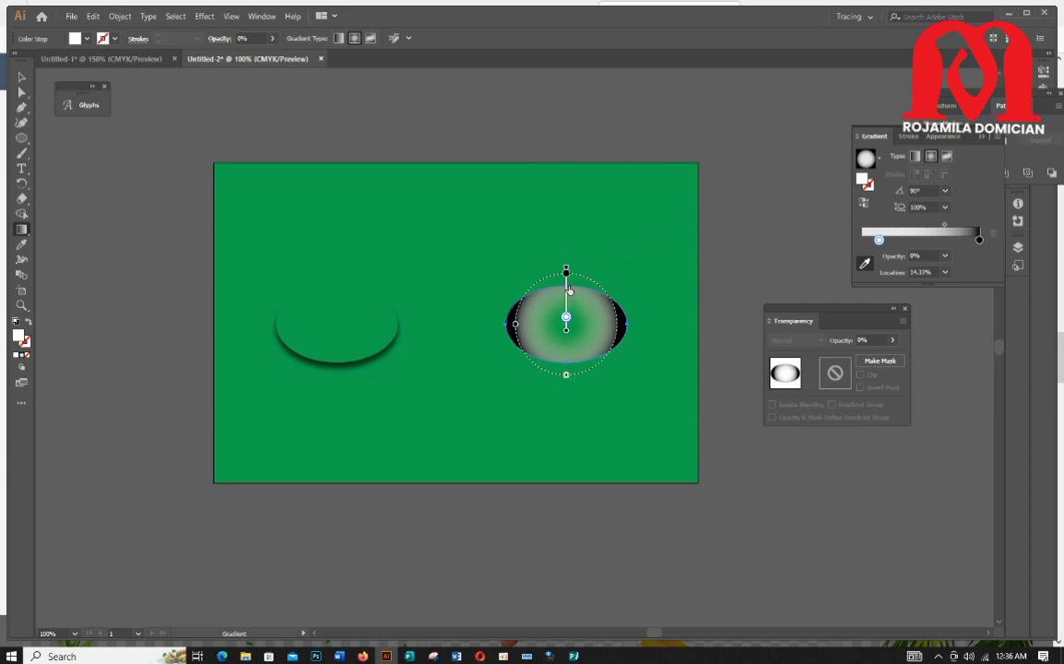
{"action": "left_click_drag", "start_coordinate": [569, 290], "coordinate": [569, 288]}
{"action": "scroll", "coordinate": [612, 289], "scroll_direction": "up", "scroll_amount": 2}
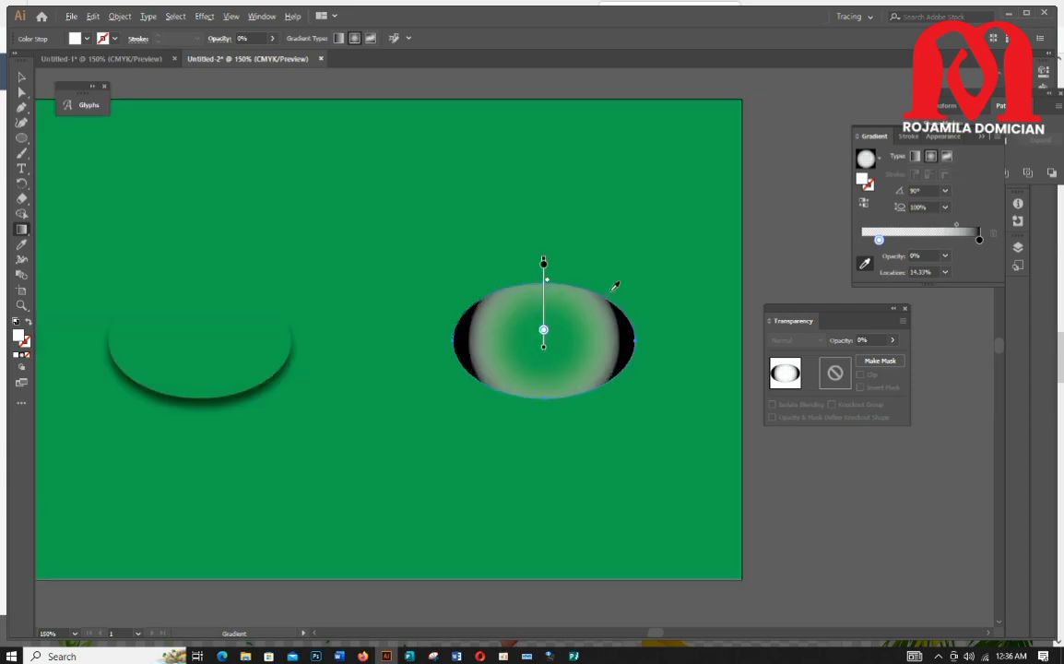
{"action": "scroll", "coordinate": [571, 303], "scroll_direction": "down", "scroll_amount": 1}
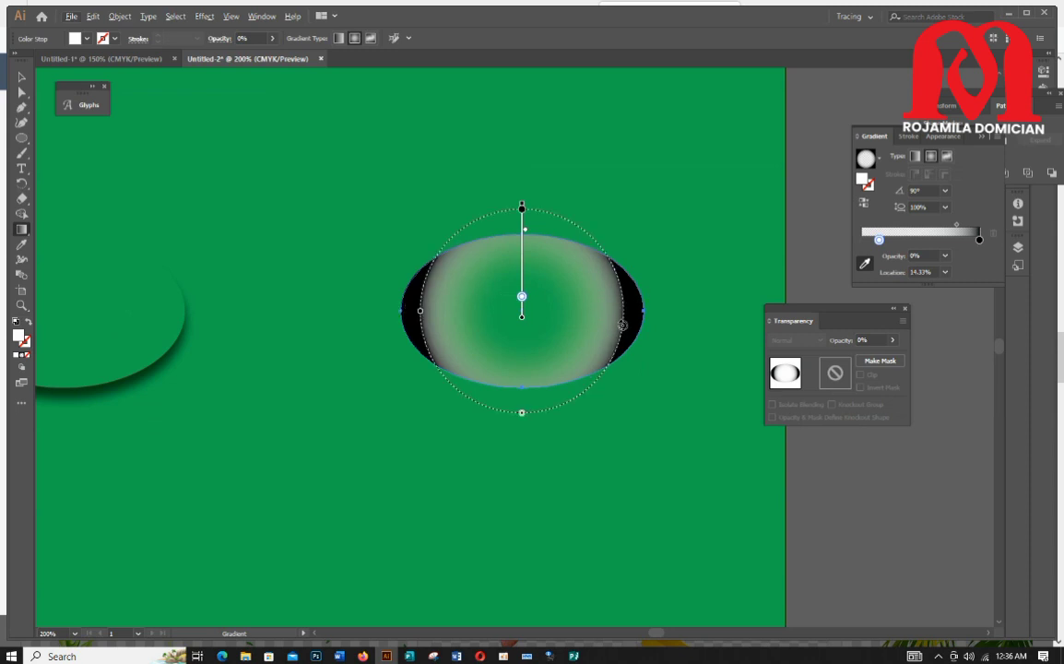
- Set the radial gradient's angle to -90° and move its transparent white stop to about 40%
{"action": "mouse_move", "coordinate": [623, 325]}
{"action": "left_mouse_down"}
{"action": "mouse_move", "coordinate": [641, 280]}
{"action": "mouse_move", "coordinate": [636, 231]}
{"action": "left_mouse_up"}
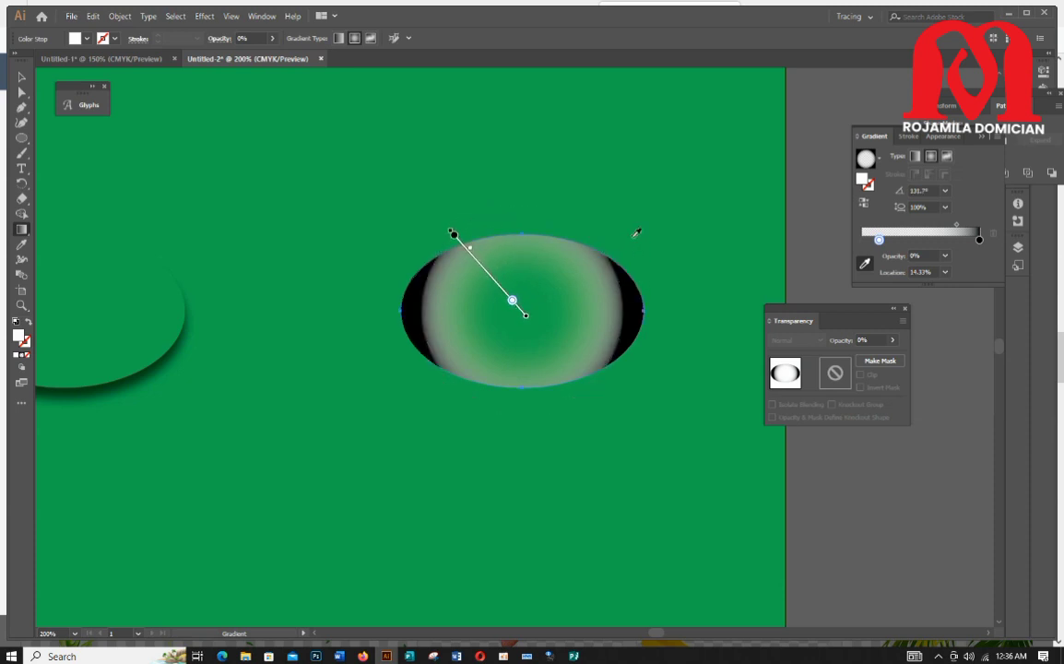
{"action": "left_click", "coordinate": [945, 197]}
{"action": "left_click", "coordinate": [960, 380]}
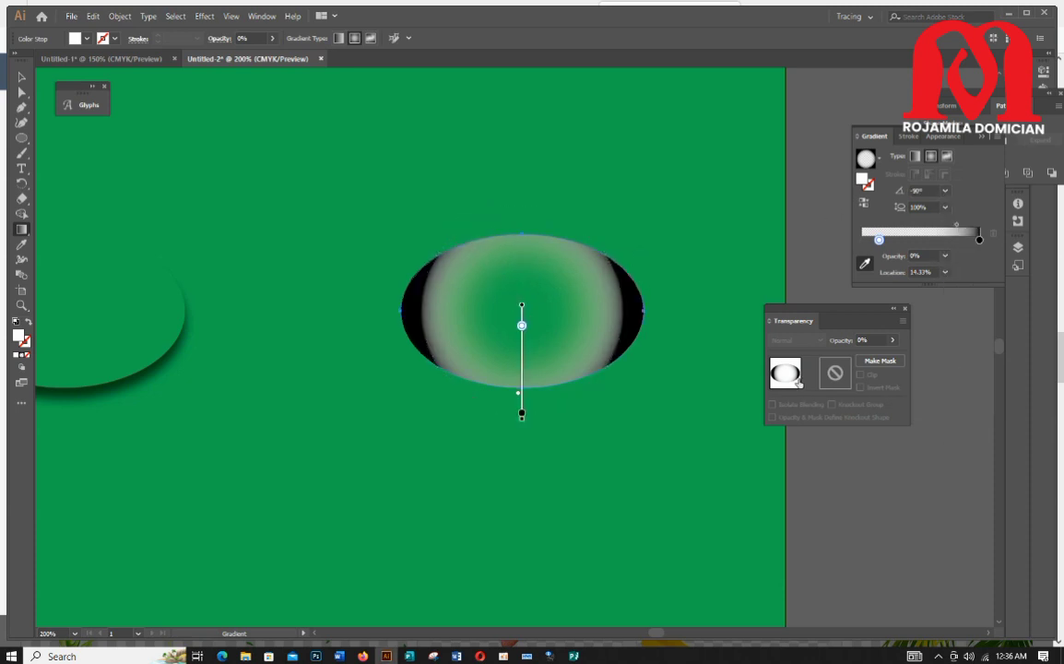
{"action": "left_click_drag", "start_coordinate": [522, 327], "coordinate": [521, 352]}
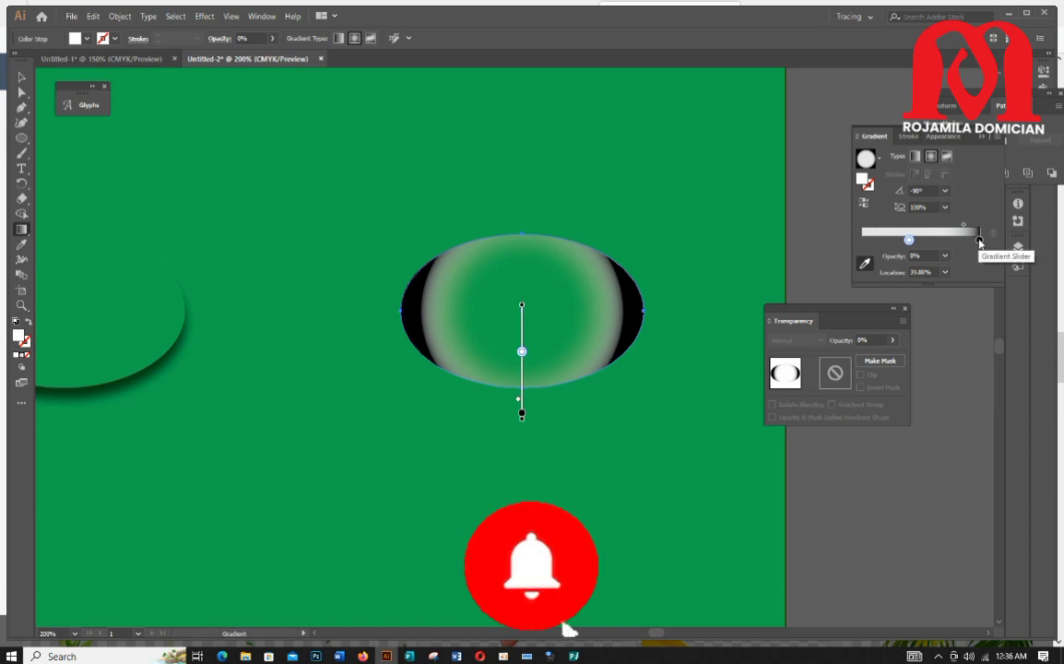
{"action": "left_click", "coordinate": [979, 240]}
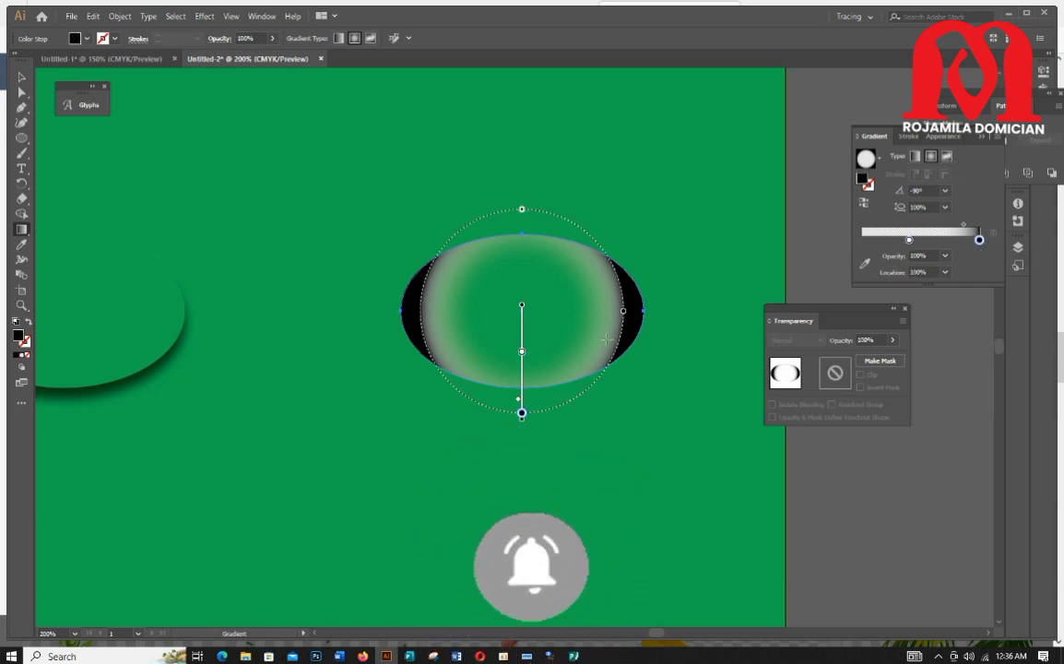
{"action": "mouse_move", "coordinate": [522, 413]}
{"action": "left_mouse_down"}
{"action": "mouse_move", "coordinate": [522, 403]}
{"action": "mouse_move", "coordinate": [522, 412]}
{"action": "left_mouse_up"}
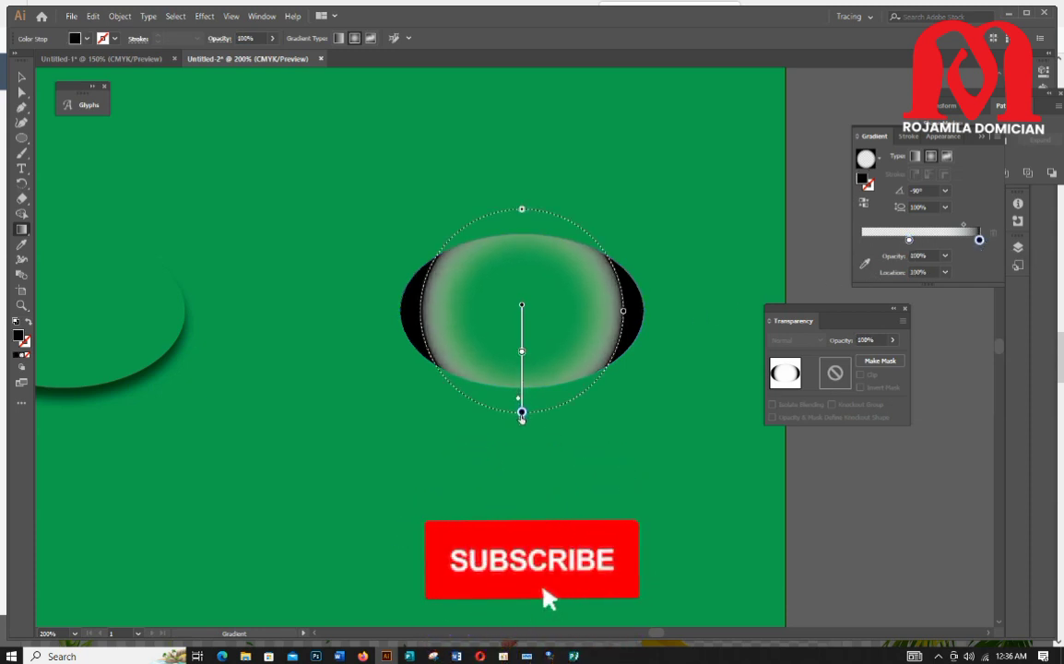
- Set the radial gradient's angle back to 90° and move the transparent white stop out to about 83.5%
{"action": "left_click_drag", "start_coordinate": [523, 356], "coordinate": [525, 432]}
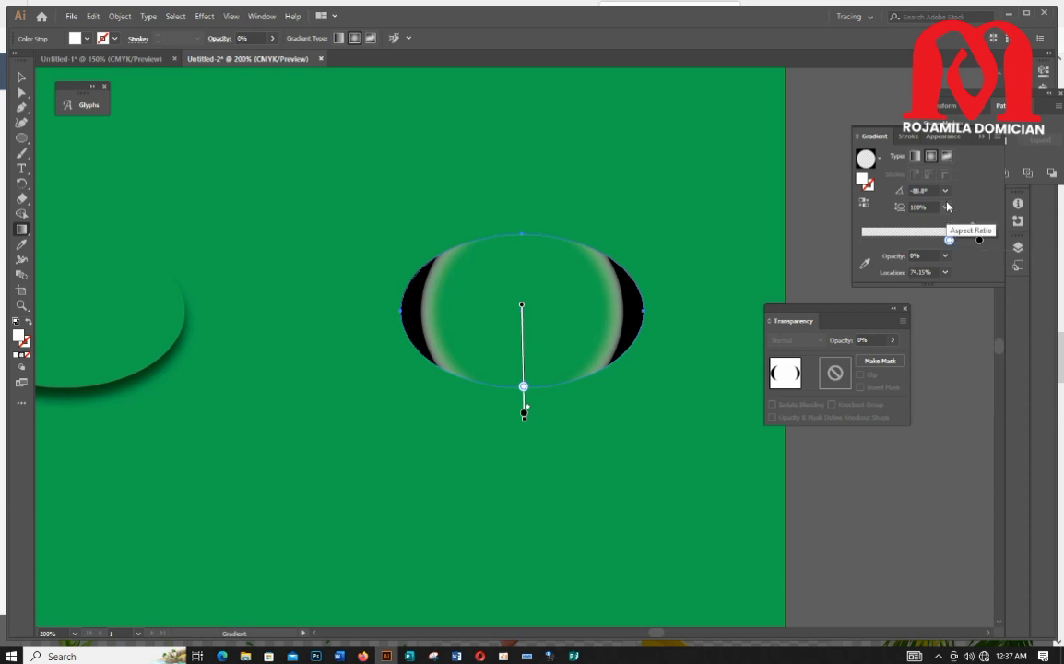
{"action": "left_click", "coordinate": [945, 191]}
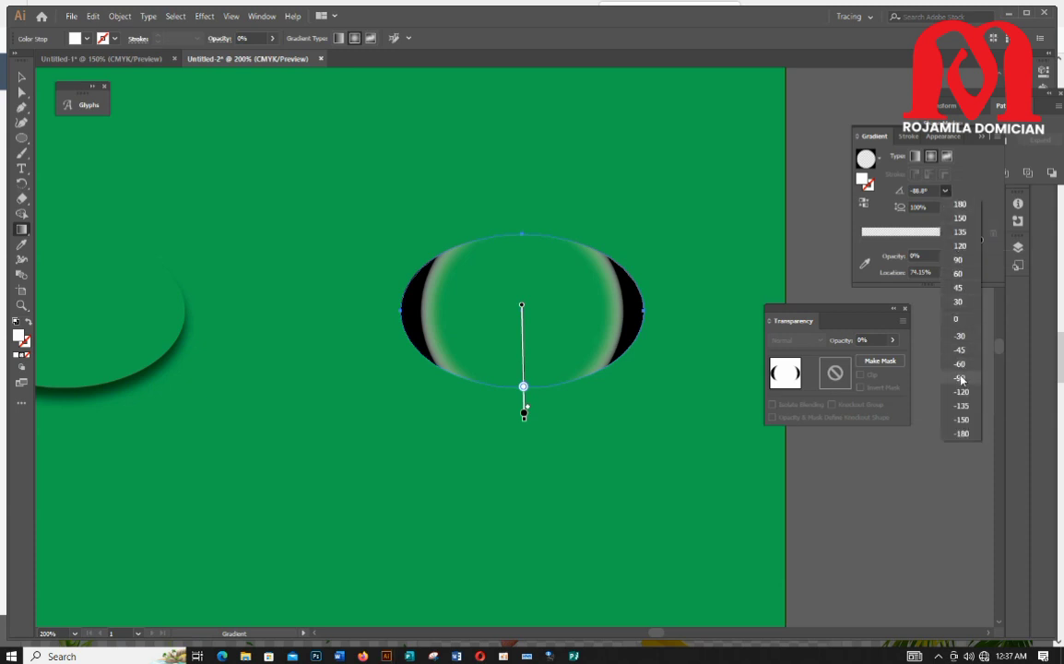
{"action": "left_click", "coordinate": [867, 237]}
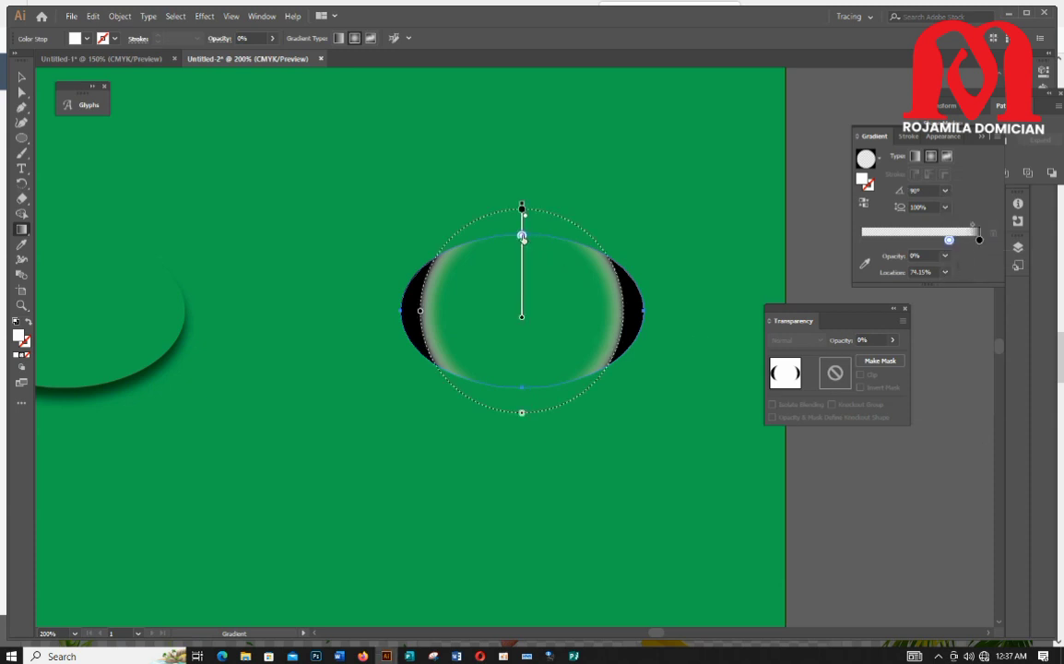
{"action": "mouse_move", "coordinate": [523, 237]}
{"action": "left_mouse_down"}
{"action": "mouse_move", "coordinate": [522, 210]}
{"action": "mouse_move", "coordinate": [522, 227]}
{"action": "left_mouse_up"}
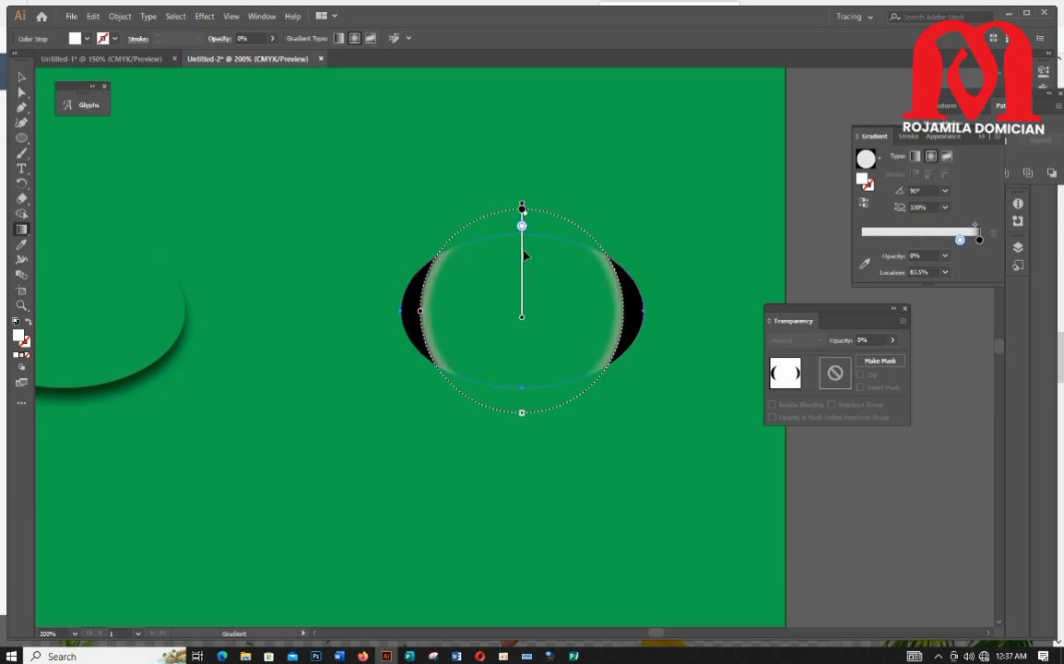
- Move the transparent stop to about 8%, adjust the midpoint, and try the black stop at about 71% before returning it to 100%
{"action": "left_click_drag", "start_coordinate": [522, 227], "coordinate": [522, 305]}
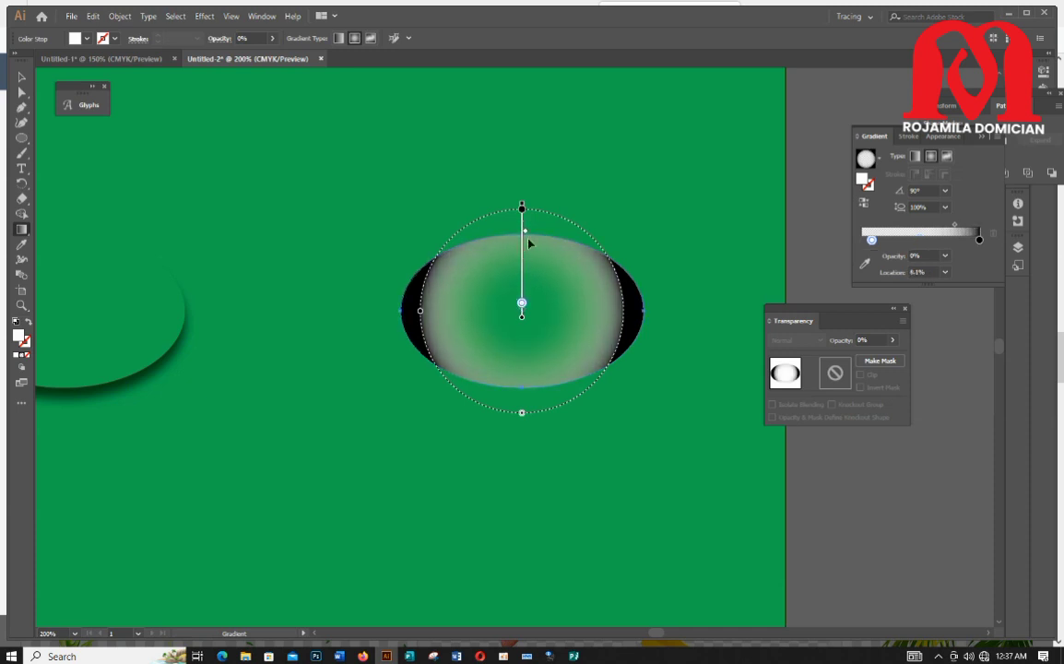
{"action": "mouse_move", "coordinate": [524, 238]}
{"action": "left_mouse_down"}
{"action": "mouse_move", "coordinate": [524, 268]}
{"action": "mouse_move", "coordinate": [524, 237]}
{"action": "left_mouse_up"}
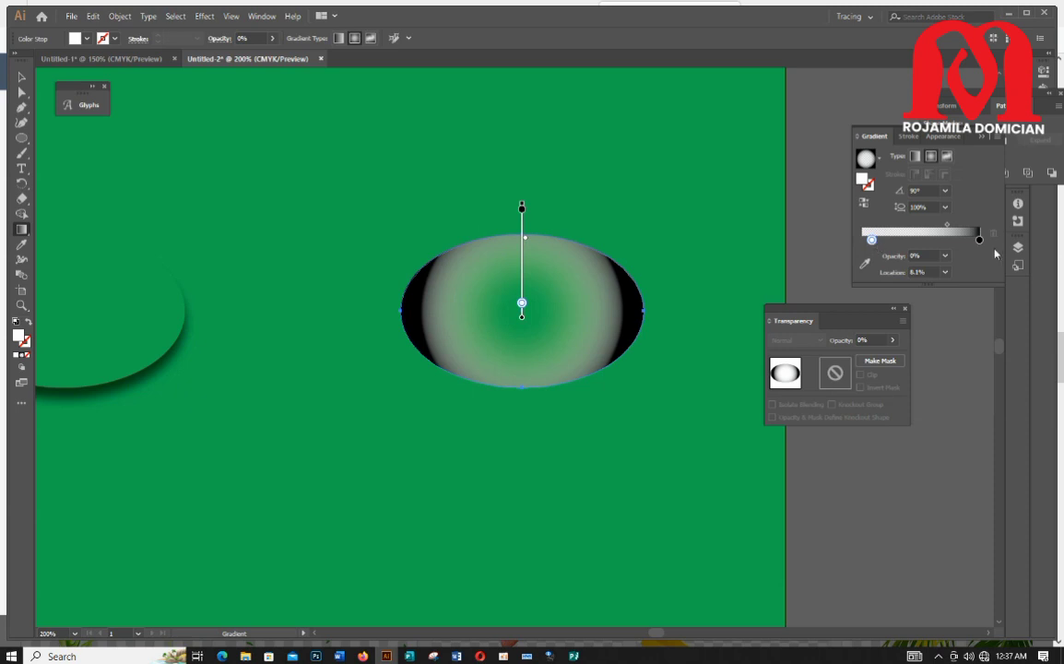
{"action": "left_click_drag", "start_coordinate": [980, 240], "coordinate": [946, 240]}
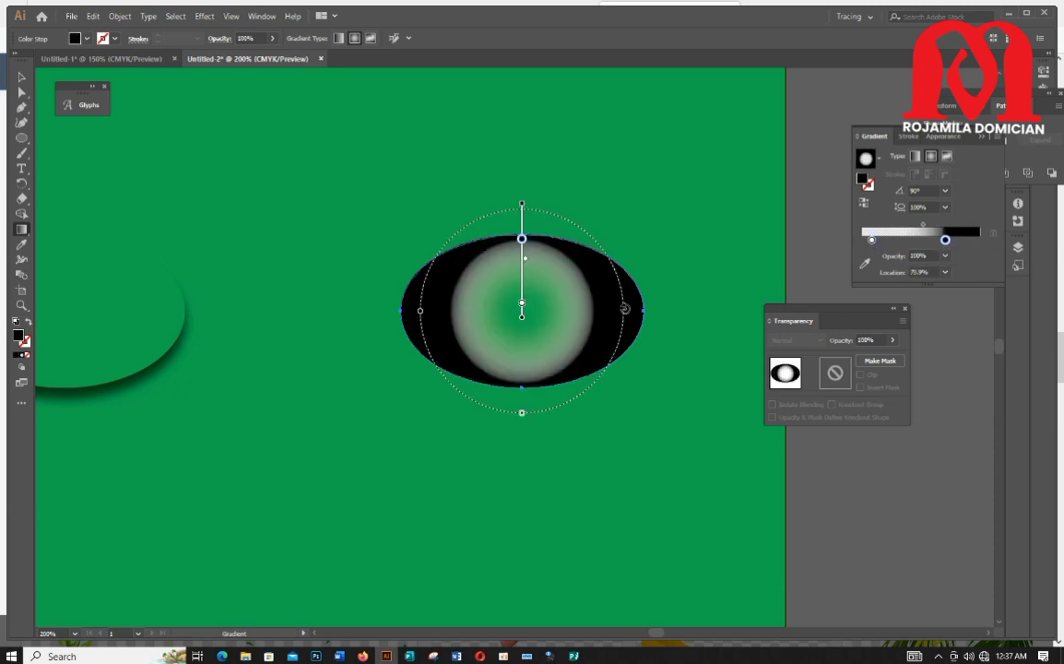
{"action": "left_click_drag", "start_coordinate": [522, 239], "coordinate": [522, 208]}
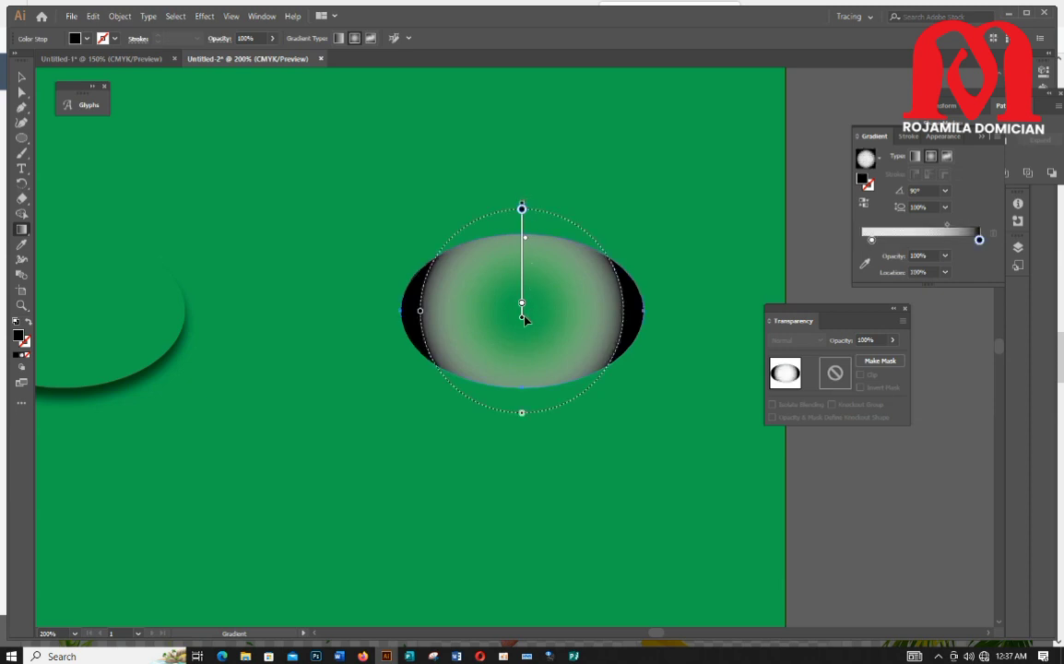
- Shift the radial gradient's origin down past the ellipse's lower edge and move the transparent stop to about 79%
{"action": "left_click_drag", "start_coordinate": [525, 320], "coordinate": [524, 333]}
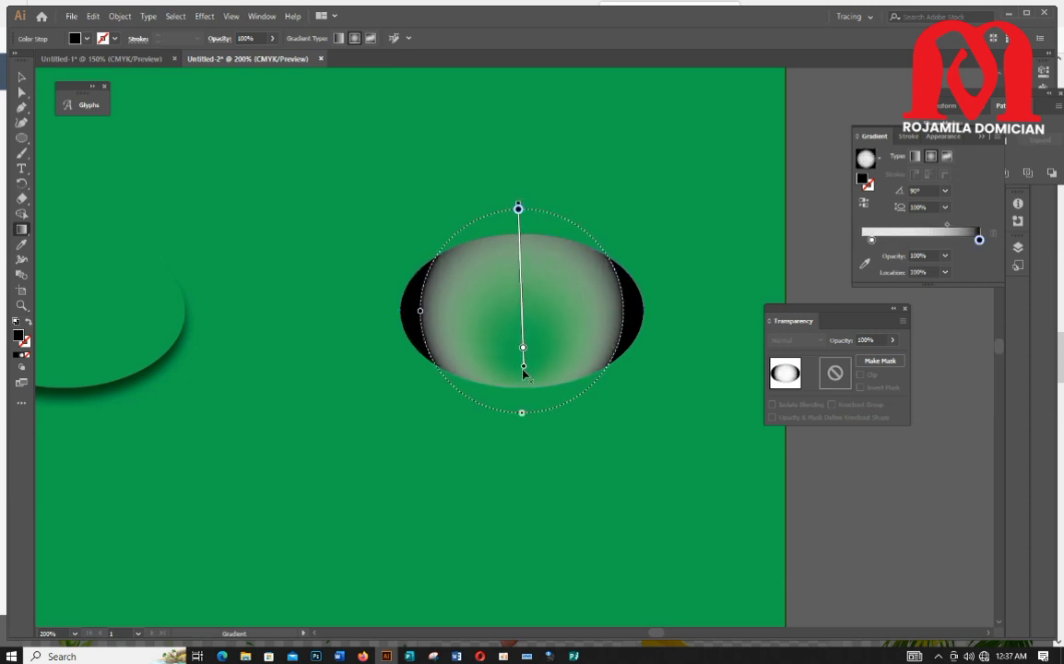
{"action": "left_click_drag", "start_coordinate": [523, 373], "coordinate": [519, 412]}
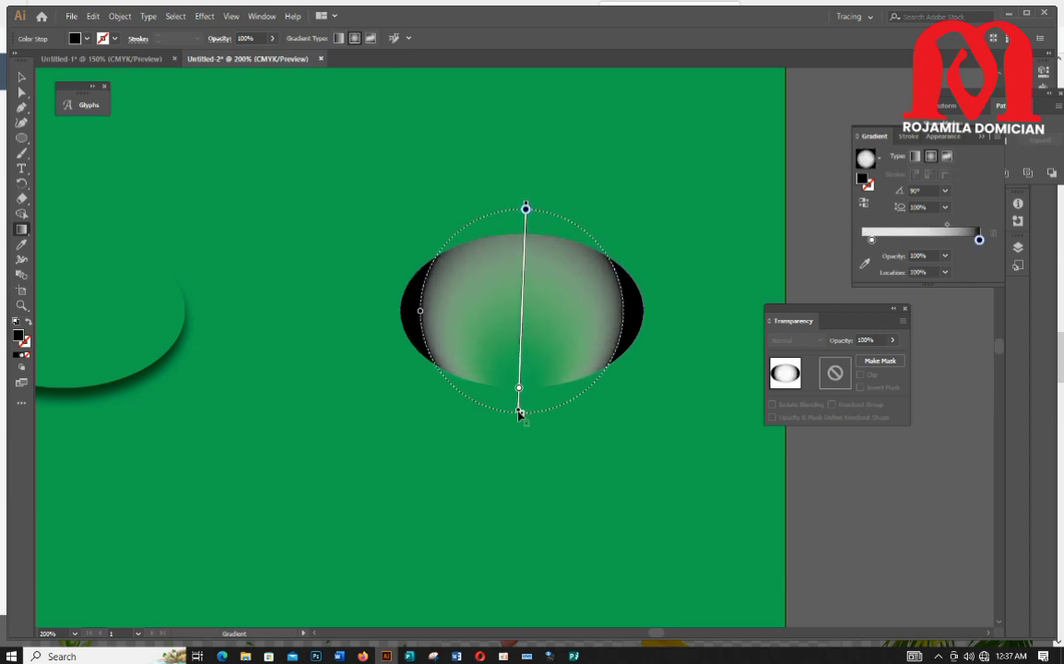
{"action": "left_click", "coordinate": [518, 386]}
{"action": "left_click_drag", "start_coordinate": [522, 370], "coordinate": [539, 251]}
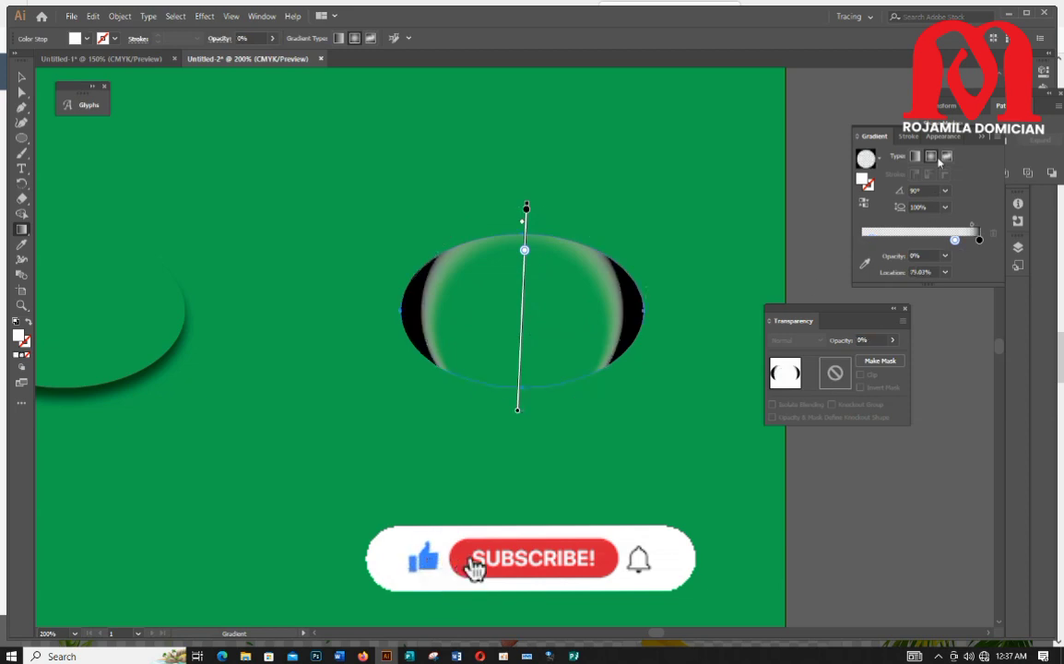
- Change the right ellipse's fill to a linear gradient at 90°, with the transparent white stop at about 36%
{"action": "left_click", "coordinate": [916, 156]}
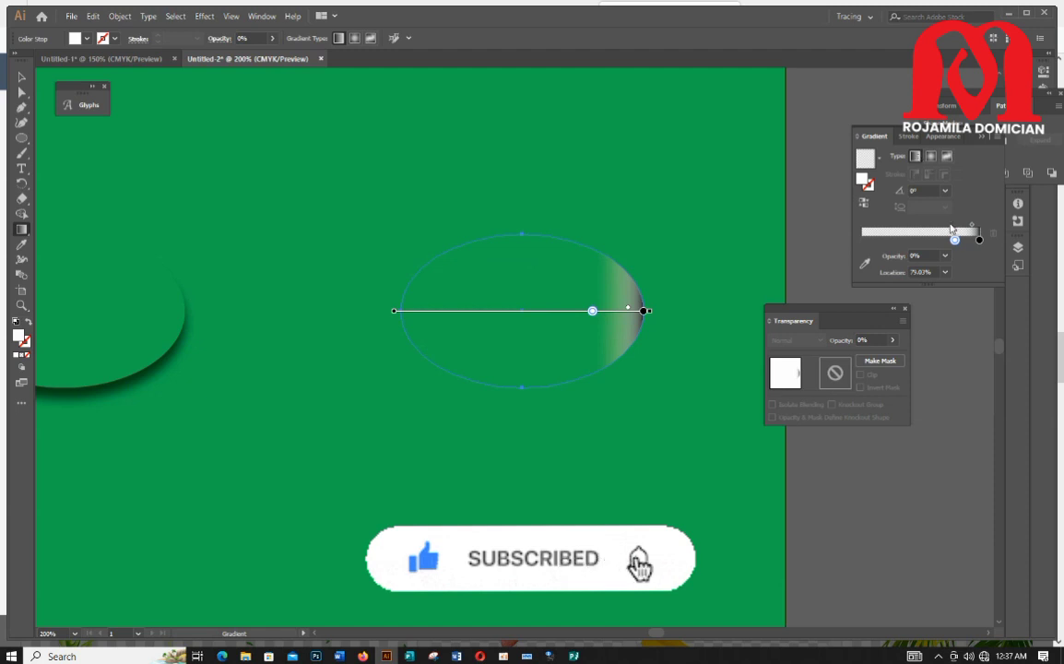
{"action": "left_click_drag", "start_coordinate": [956, 241], "coordinate": [904, 240]}
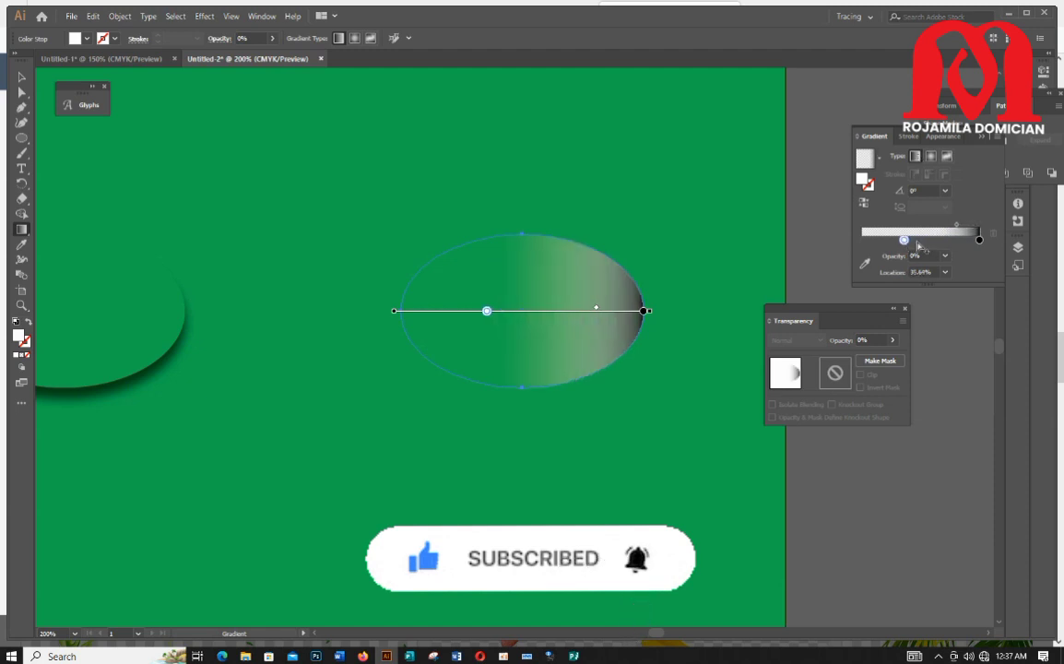
{"action": "left_click", "coordinate": [944, 190]}
{"action": "left_click", "coordinate": [952, 264]}
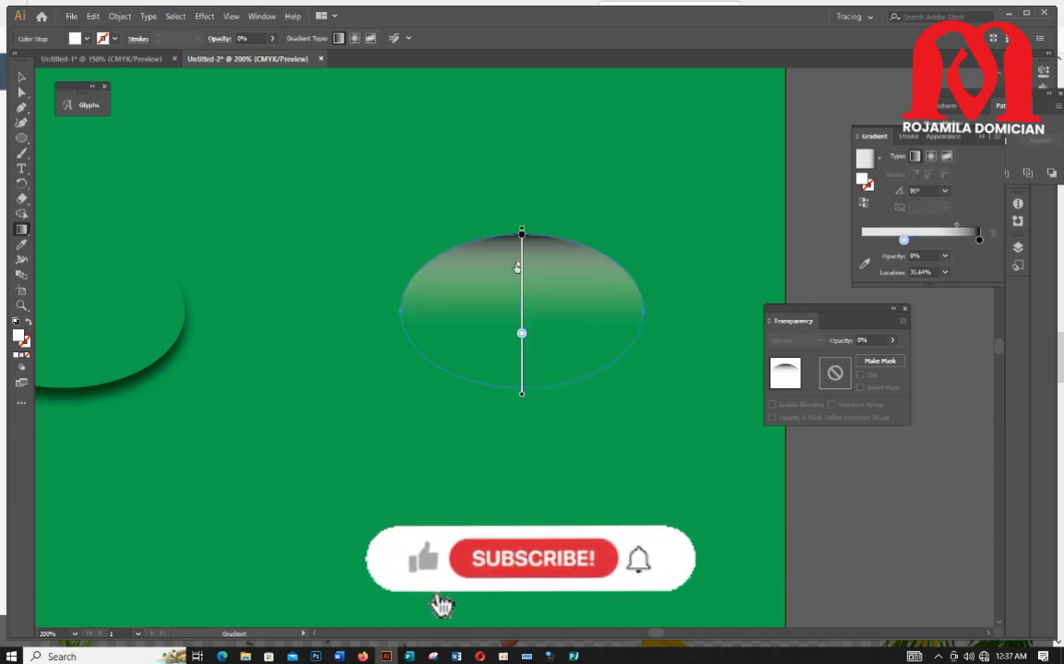
{"action": "mouse_move", "coordinate": [518, 265]}
{"action": "left_mouse_down"}
{"action": "mouse_move", "coordinate": [516, 275]}
{"action": "mouse_move", "coordinate": [517, 258]}
{"action": "left_mouse_up"}
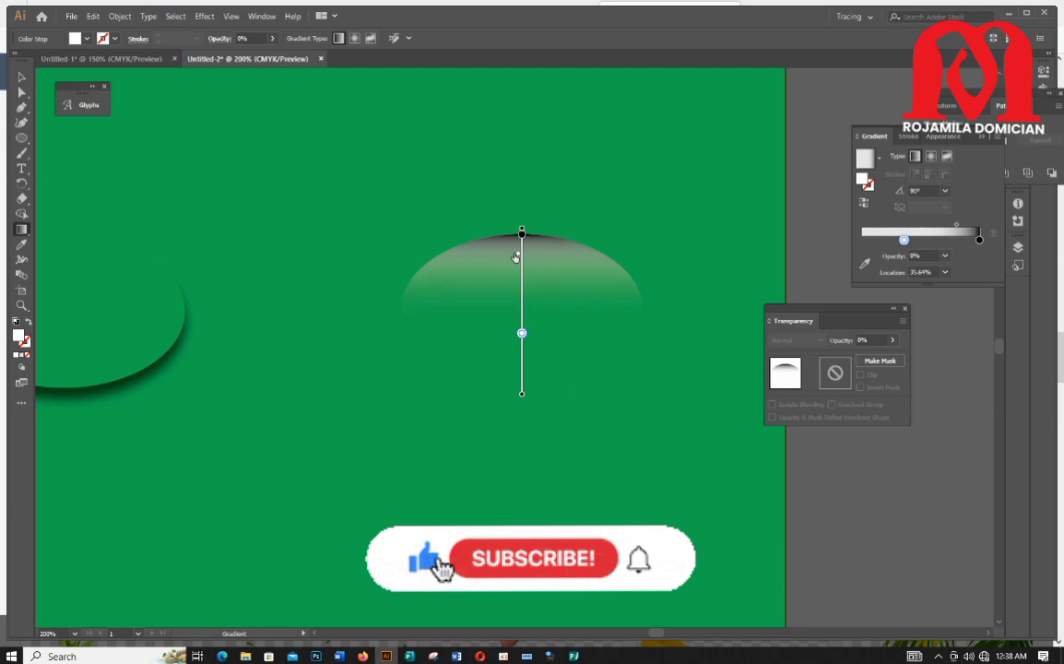
- Refine the linear gradient by moving the transparent stop to about 16% and the midpoint closer to the black stop
{"action": "left_click_drag", "start_coordinate": [521, 334], "coordinate": [522, 370]}
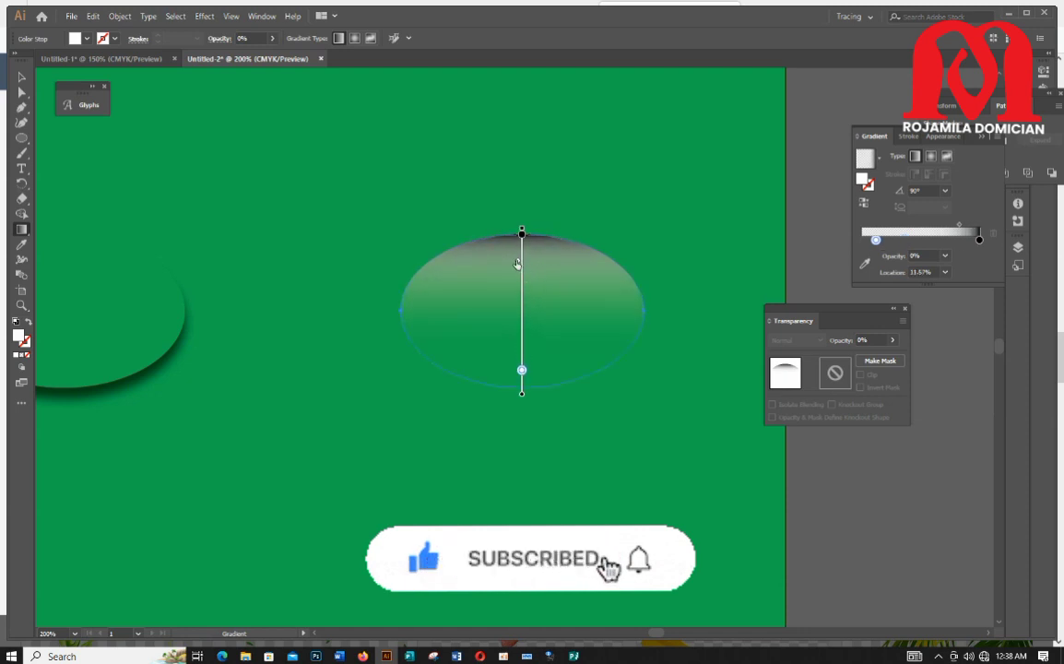
{"action": "left_click_drag", "start_coordinate": [517, 263], "coordinate": [517, 265]}
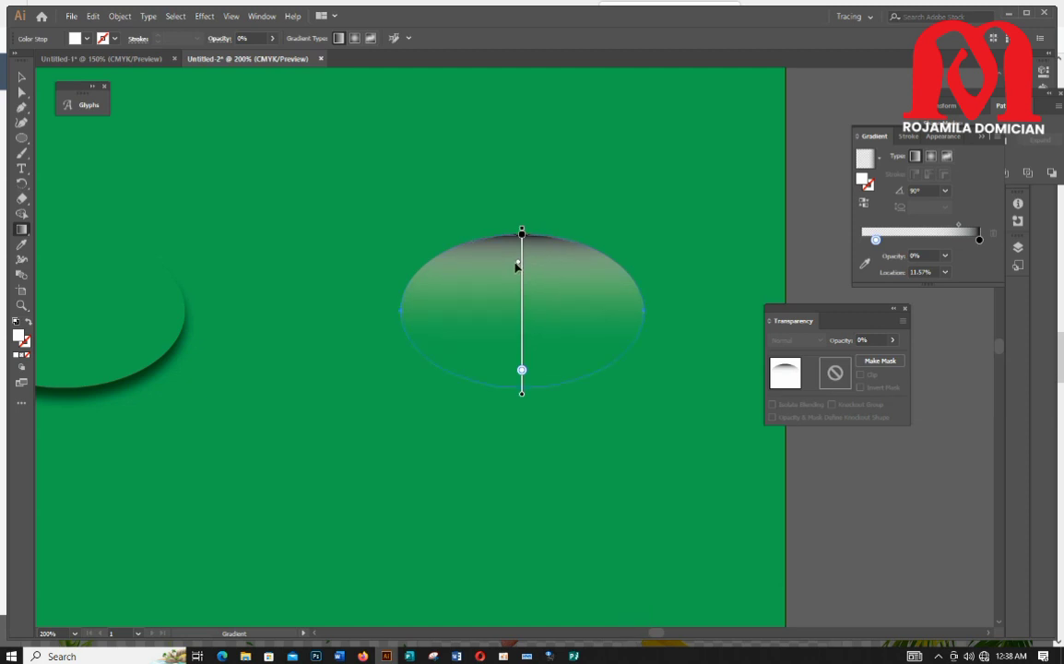
{"action": "left_click_drag", "start_coordinate": [516, 265], "coordinate": [516, 266]}
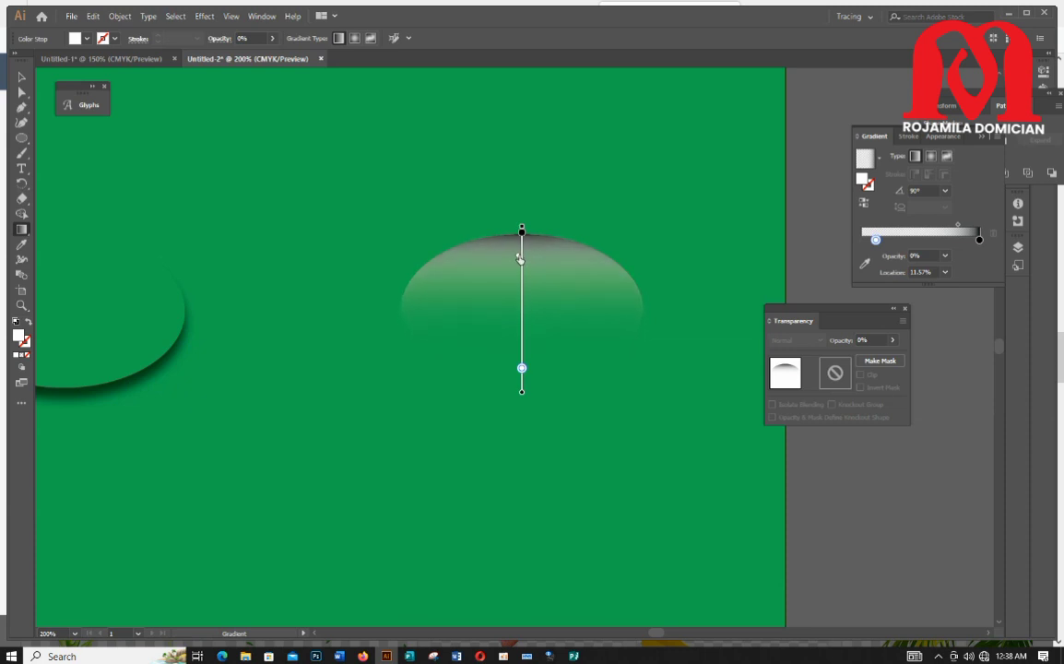
{"action": "left_click_drag", "start_coordinate": [518, 249], "coordinate": [518, 249]}
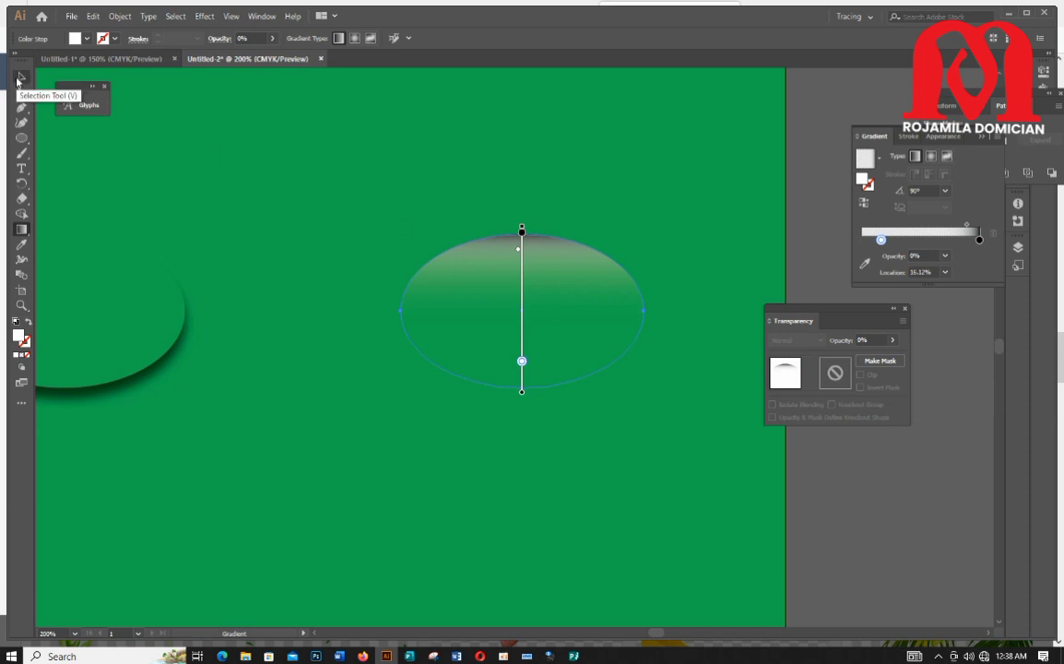
- Set the right ellipse's blending mode to Multiply and deselect it
{"action": "left_click", "coordinate": [21, 79]}
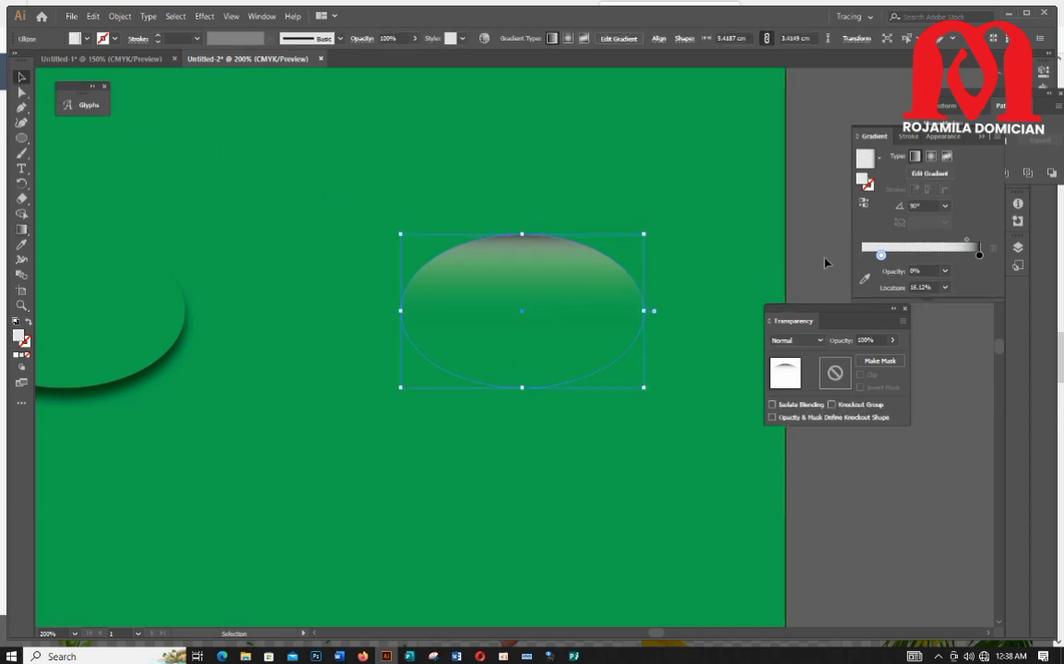
{"action": "left_click", "coordinate": [682, 297]}
{"action": "left_click", "coordinate": [535, 245]}
{"action": "left_click", "coordinate": [819, 339]}
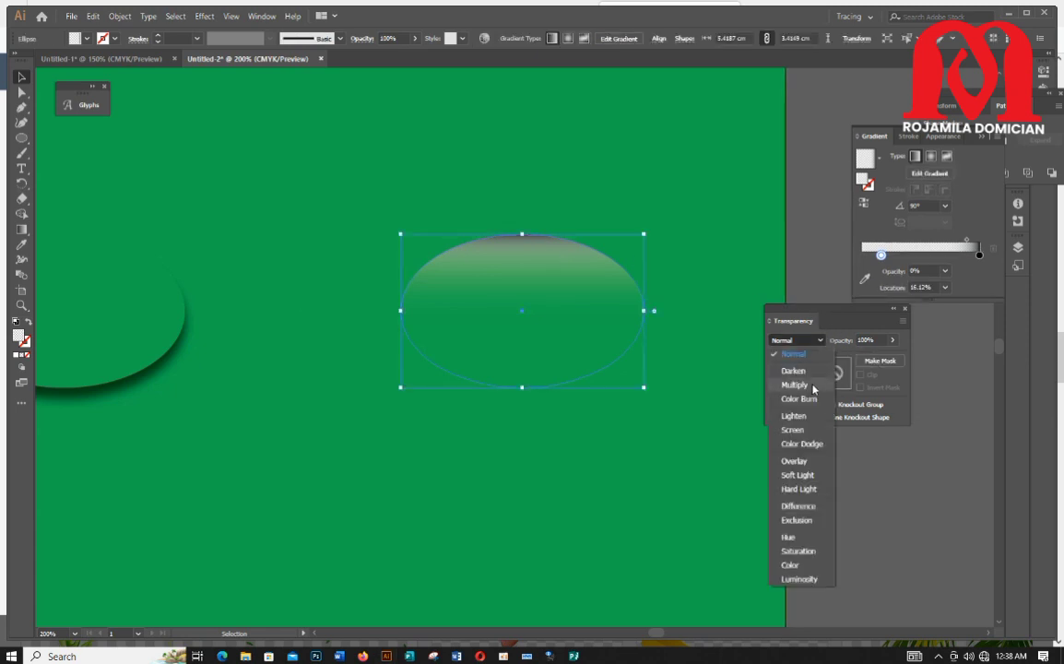
{"action": "left_click", "coordinate": [795, 383]}
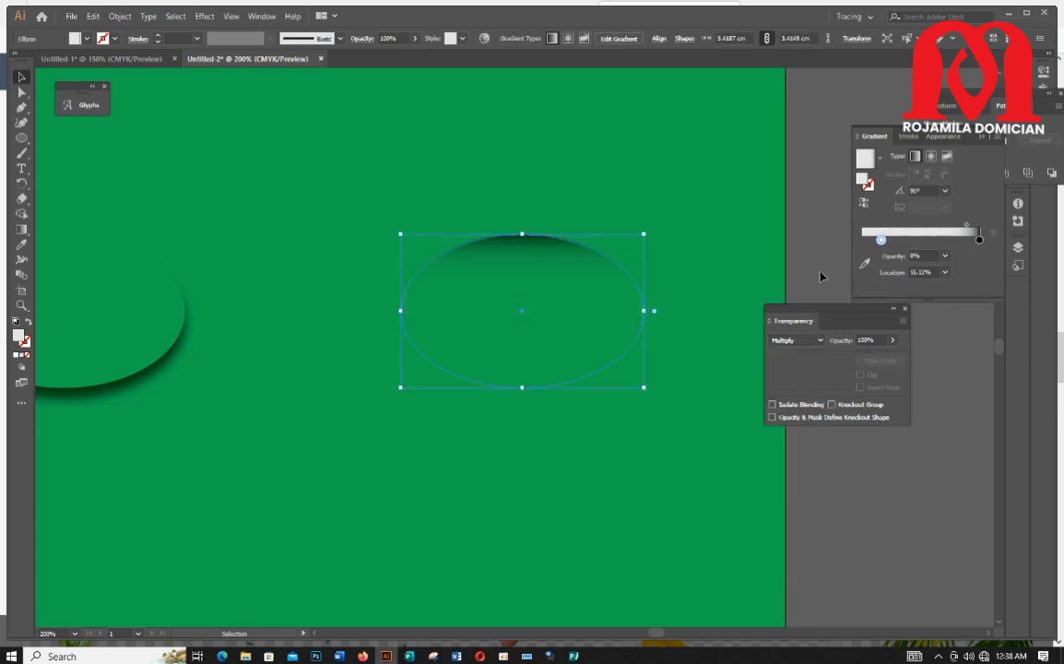
{"action": "left_click", "coordinate": [739, 244]}
- Move the left drop-shadow ellipse onto the right gradient ellipse so their outlines coincide
{"action": "scroll", "coordinate": [608, 420], "scroll_direction": "down", "scroll_amount": 2}
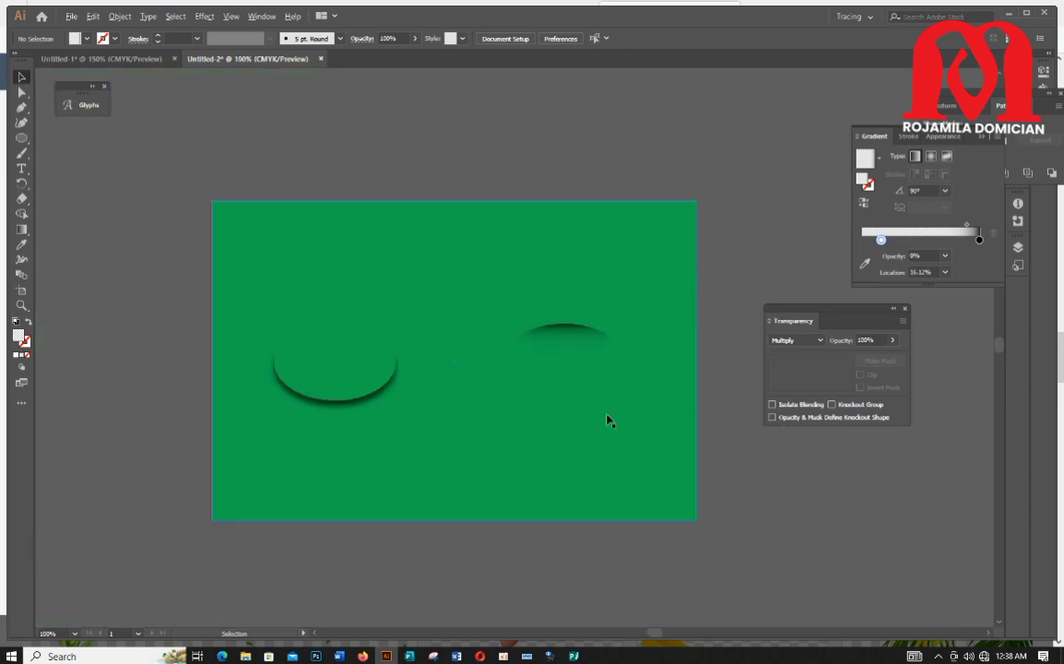
{"action": "left_click_drag", "start_coordinate": [344, 356], "coordinate": [570, 356]}
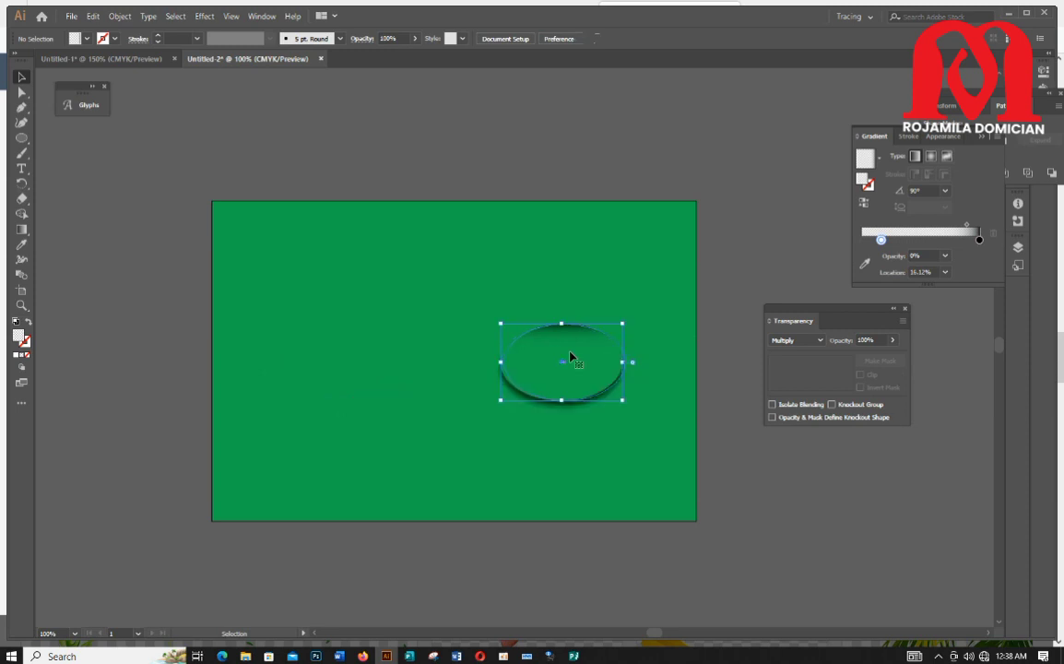
- Deselect the overlapped ellipses and examine the combined shadow shape on the green background up close and from farther away
{"action": "left_click", "coordinate": [681, 333]}
{"action": "scroll", "coordinate": [680, 334], "scroll_direction": "down", "scroll_amount": 1}
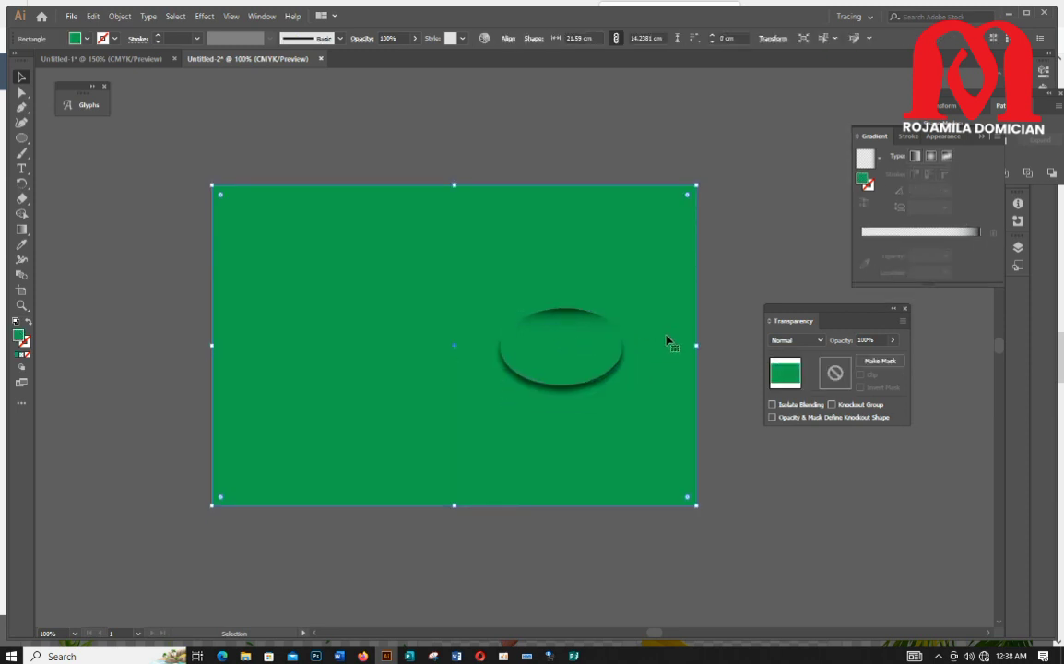
{"action": "scroll", "coordinate": [664, 325], "scroll_direction": "up", "scroll_amount": 2}
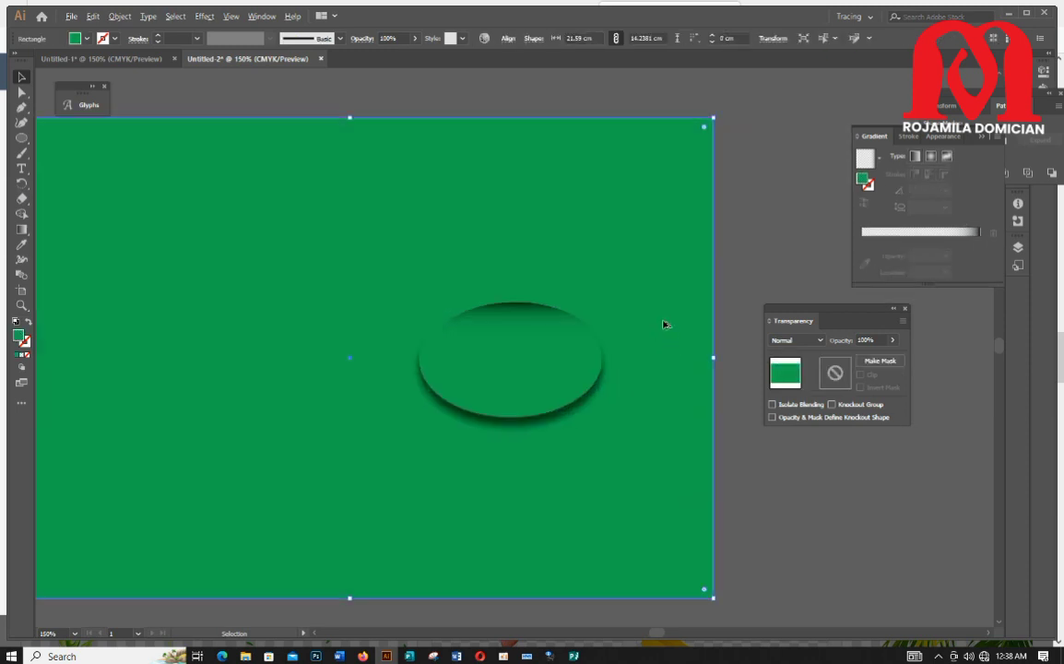
{"action": "scroll", "coordinate": [664, 324], "scroll_direction": "down", "scroll_amount": 2}
{"action": "scroll", "coordinate": [664, 325], "scroll_direction": "up", "scroll_amount": 1}
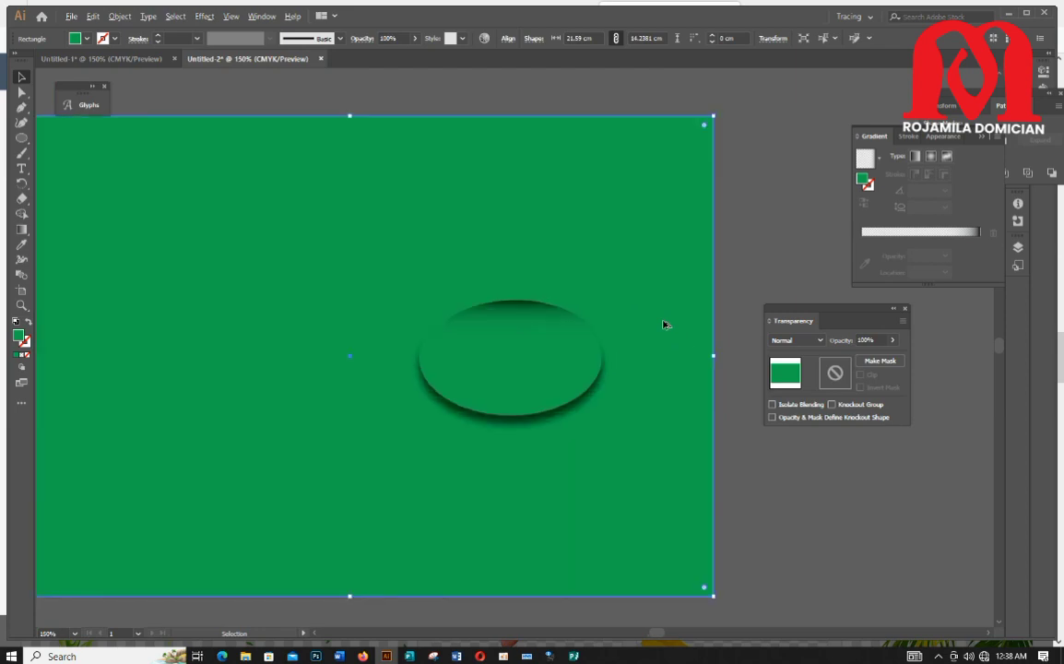
{"action": "scroll", "coordinate": [664, 325], "scroll_direction": "down", "scroll_amount": 1}
{"action": "scroll", "coordinate": [652, 298], "scroll_direction": "up", "scroll_amount": 3}
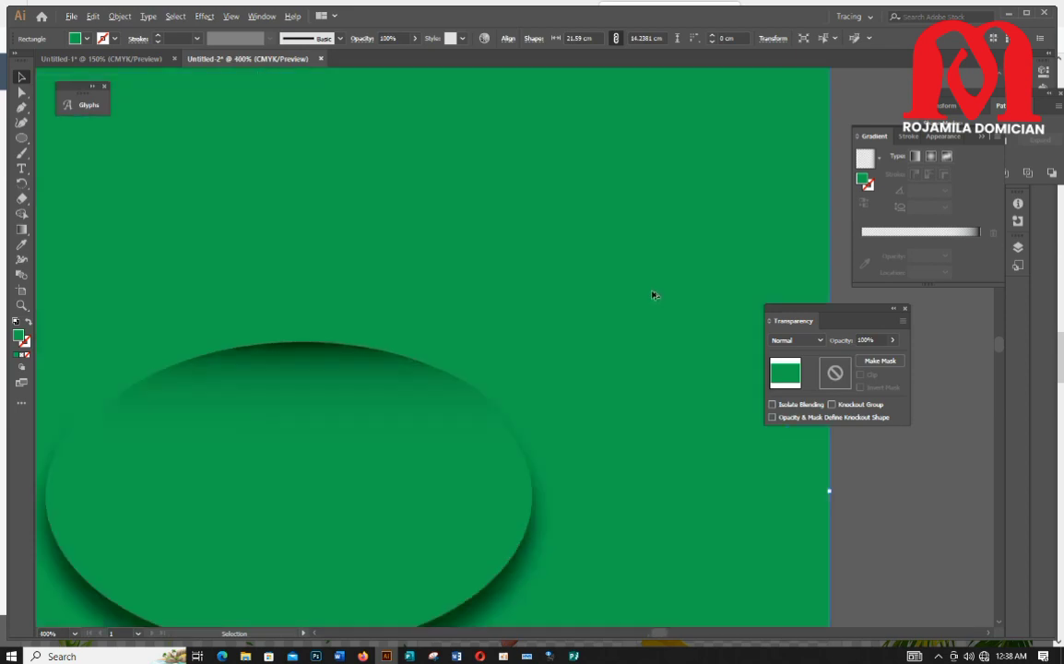
{"action": "scroll", "coordinate": [653, 294], "scroll_direction": "down", "scroll_amount": 3}
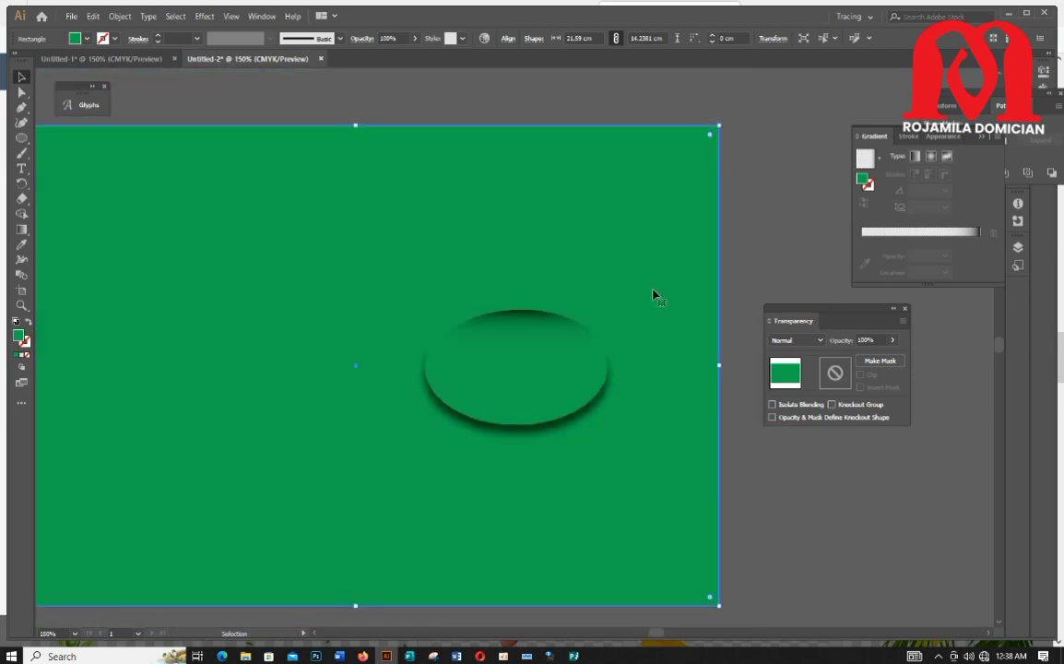
{"action": "scroll", "coordinate": [653, 295], "scroll_direction": "down", "scroll_amount": 2}
- Pull the gradient ellipse off to the left of the drop-shadow ellipse, and return it so both outlines coincide again
{"action": "left_click_drag", "start_coordinate": [543, 321], "coordinate": [310, 311]}
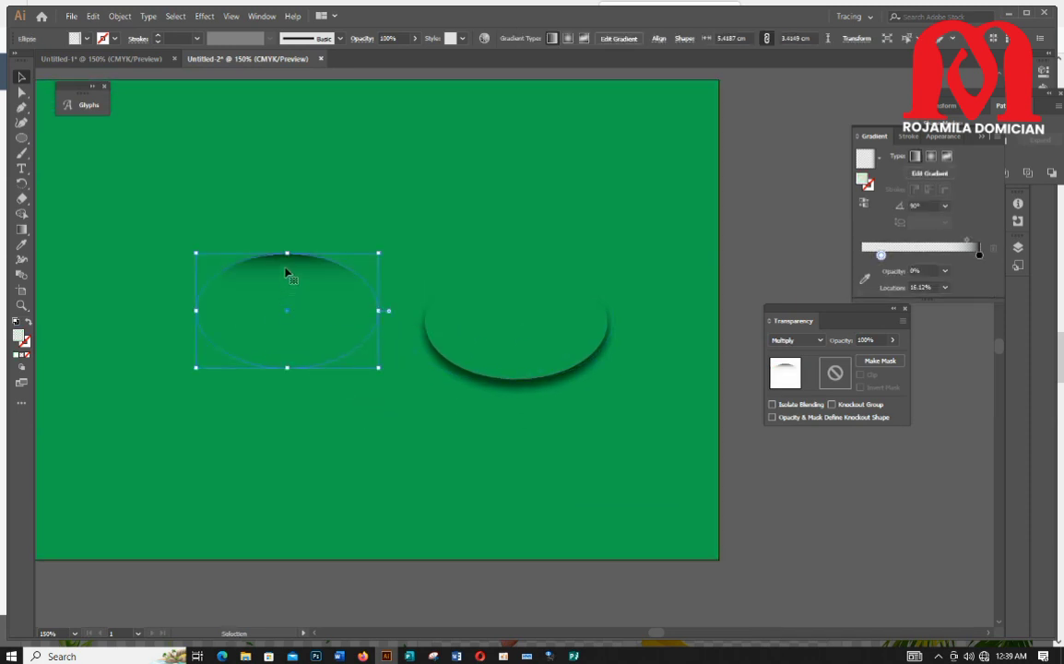
{"action": "left_click_drag", "start_coordinate": [286, 273], "coordinate": [517, 285]}
{"action": "left_click", "coordinate": [389, 368]}
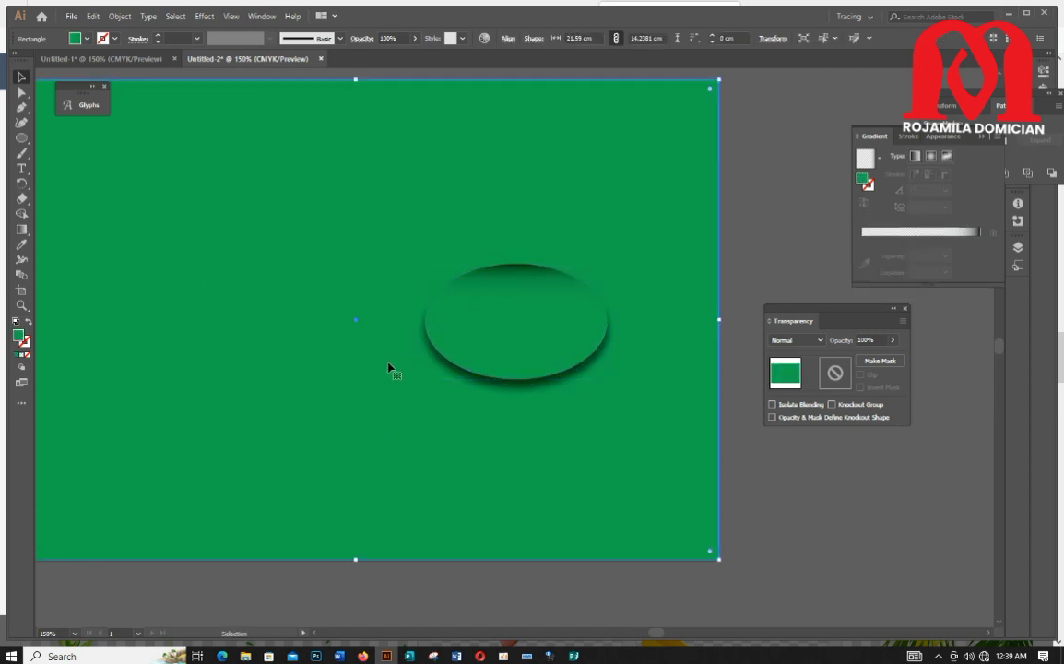
- Draw a small ellipse about 1.98 × 0.79 cm left of the shadow shape and fill it with white
{"action": "left_click_drag", "start_coordinate": [22, 138], "coordinate": [74, 152]}
{"action": "left_click_drag", "start_coordinate": [168, 270], "coordinate": [234, 293]}
{"action": "left_click", "coordinate": [86, 41]}
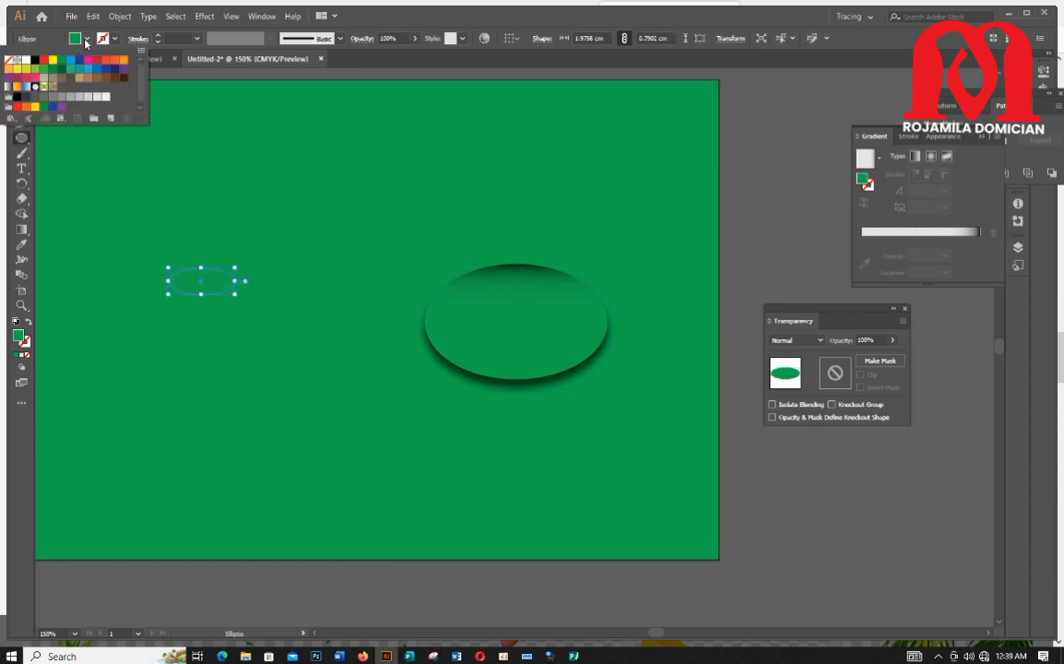
{"action": "left_click", "coordinate": [26, 61]}
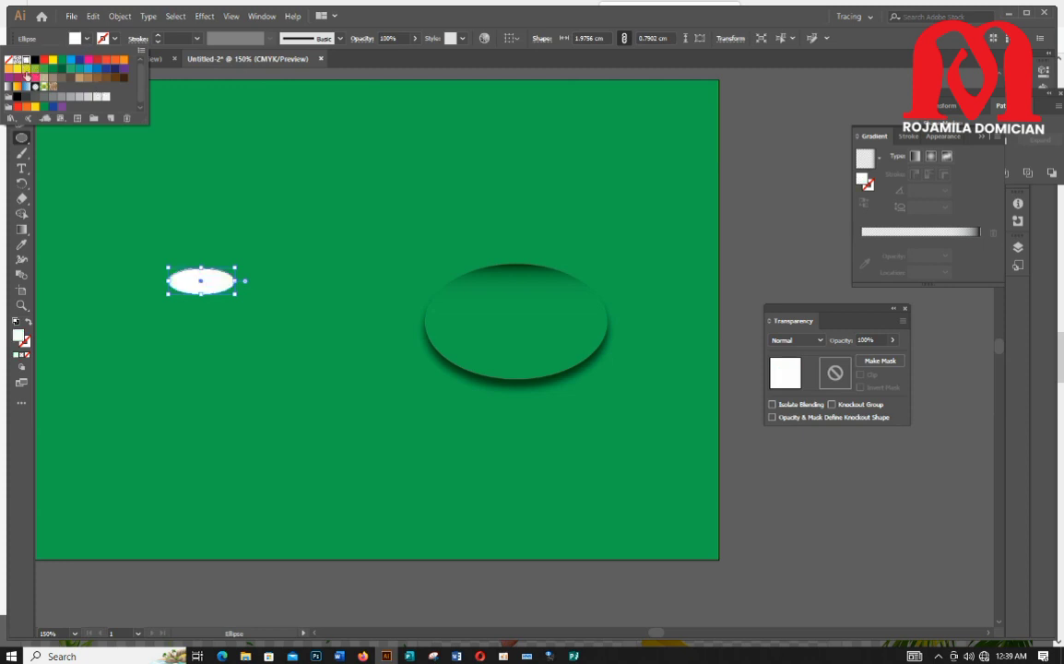
{"action": "left_click", "coordinate": [159, 211]}
{"action": "scroll", "coordinate": [186, 261], "scroll_direction": "down", "scroll_amount": 1}
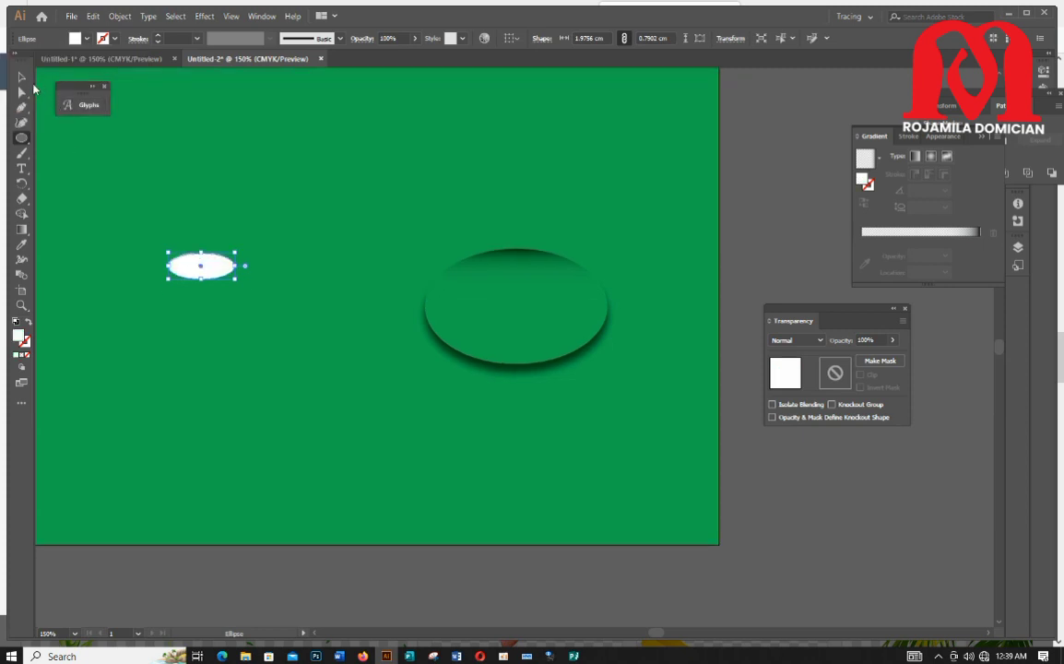
- Move the small white ellipse below the shadow shape and give it a linear gradient fill at 90°
{"action": "left_click", "coordinate": [21, 77]}
{"action": "left_click_drag", "start_coordinate": [230, 266], "coordinate": [618, 449]}
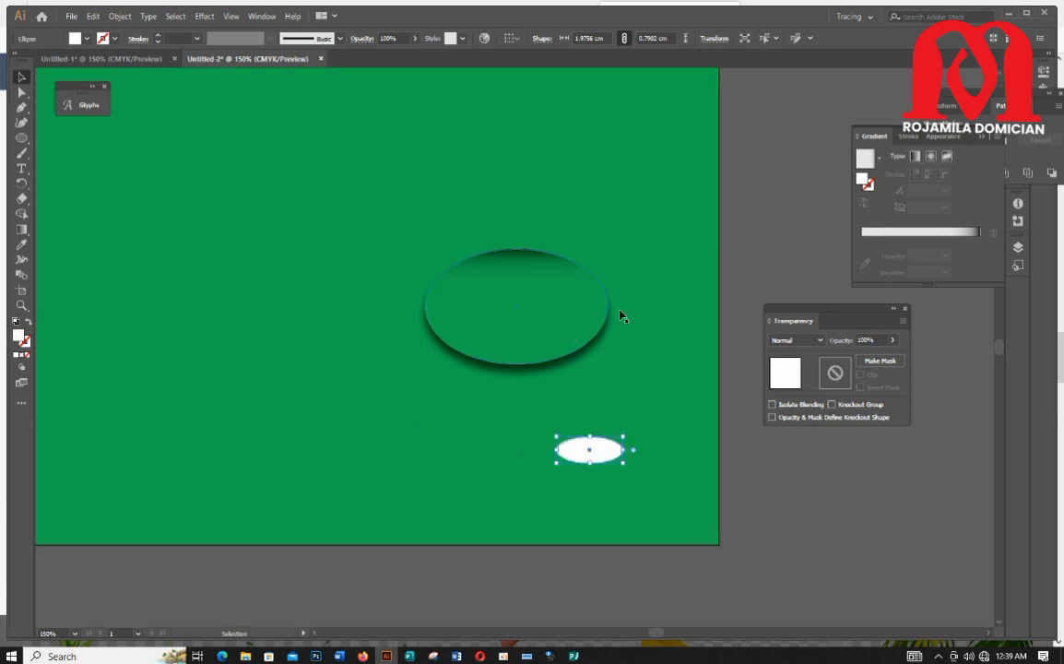
{"action": "left_click", "coordinate": [917, 158]}
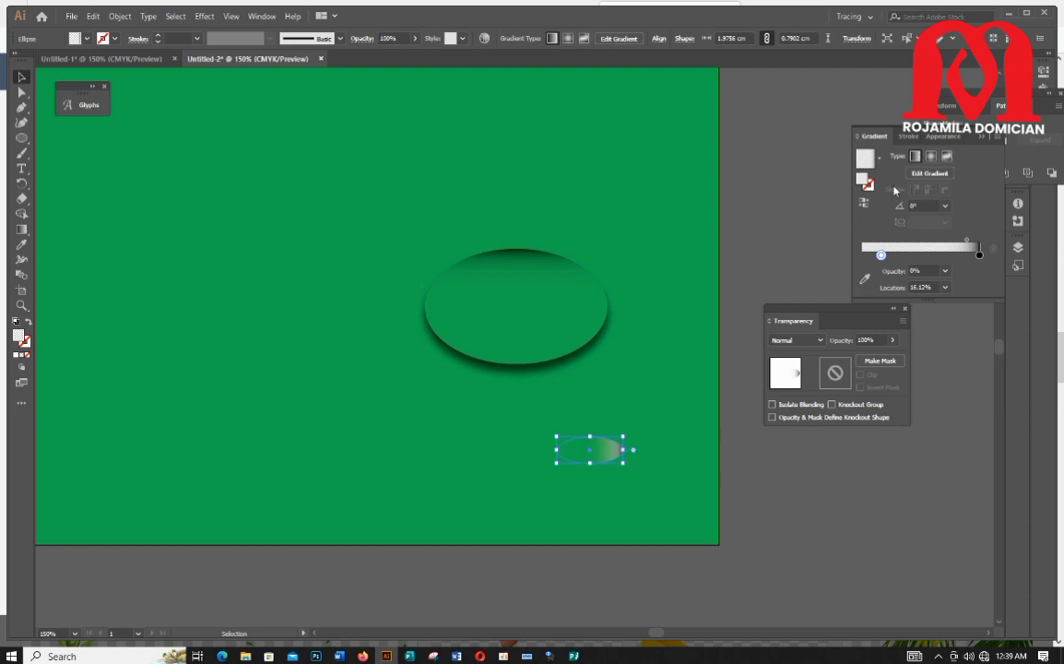
{"action": "left_click", "coordinate": [944, 207]}
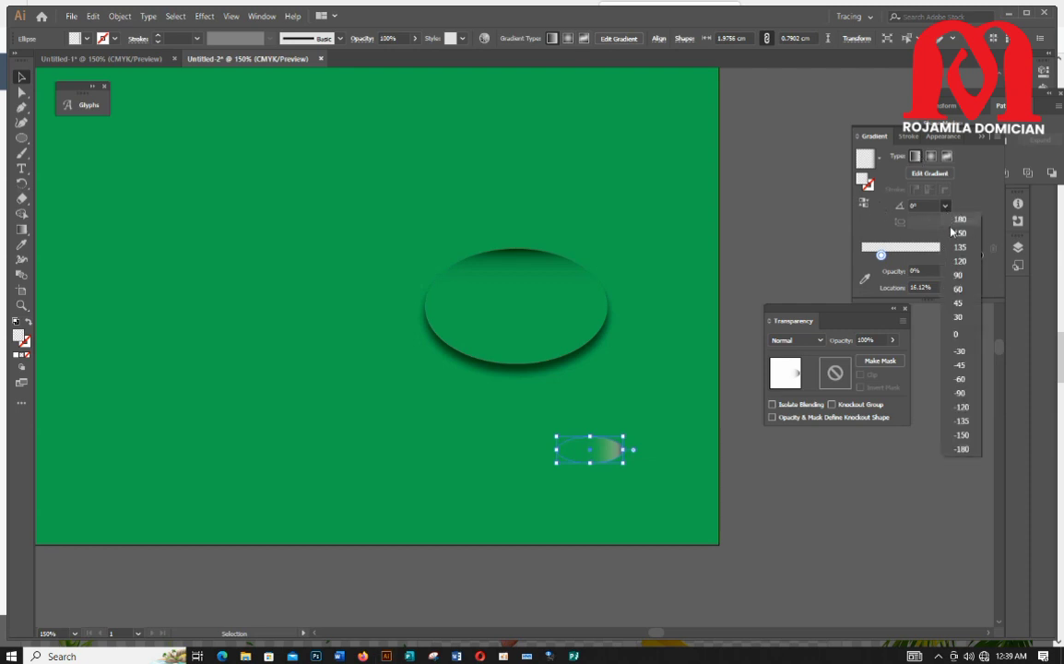
{"action": "left_click", "coordinate": [959, 275]}
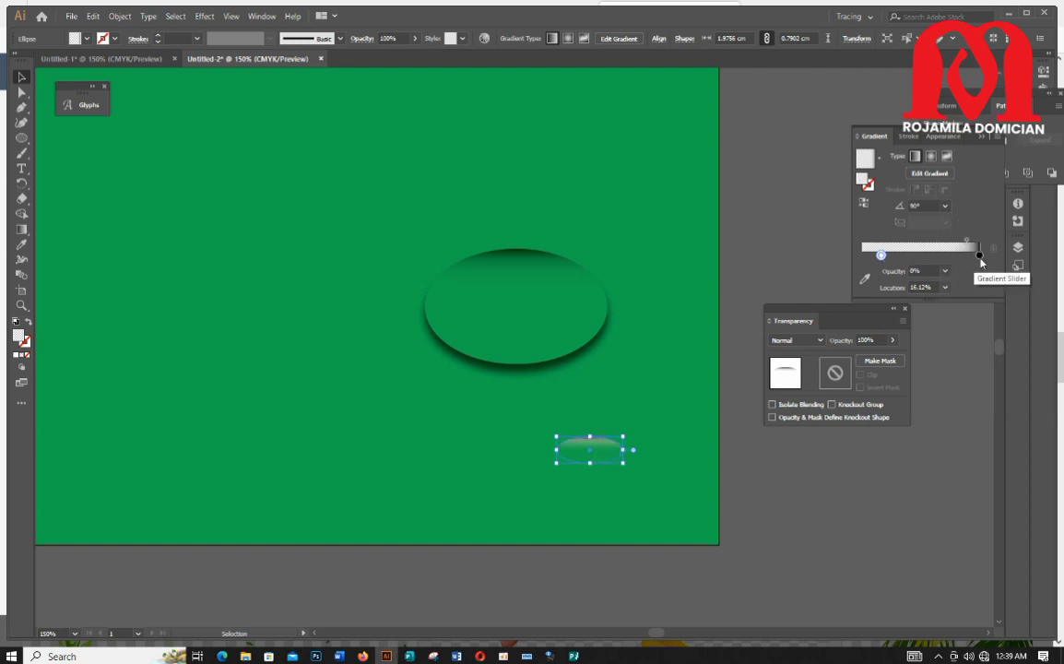
{"action": "left_click", "coordinate": [979, 256]}
{"action": "left_click", "coordinate": [865, 280]}
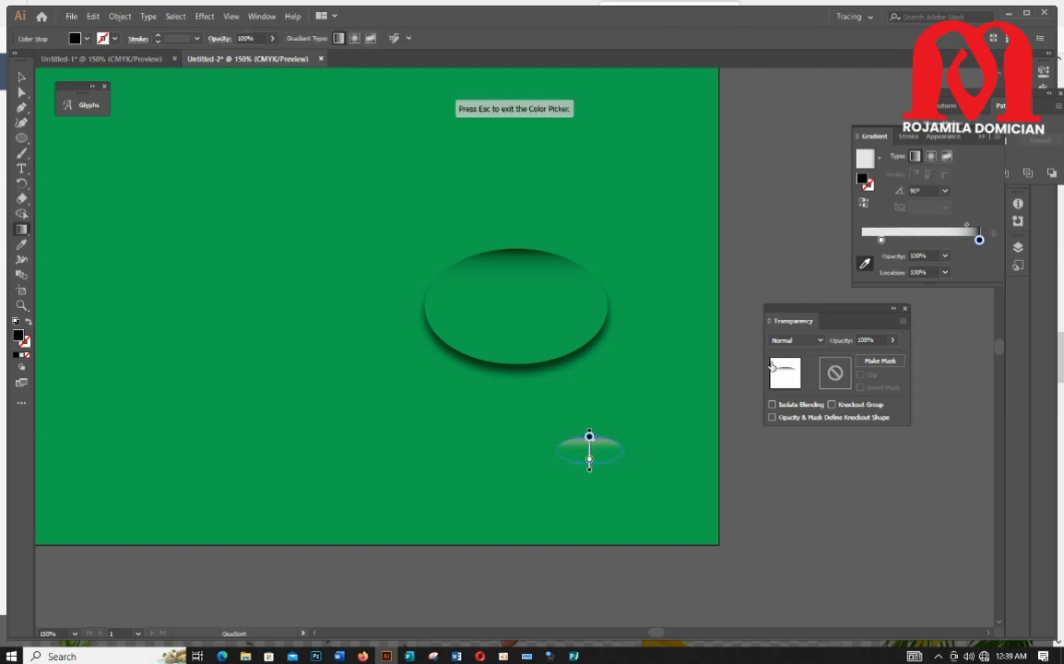
{"action": "scroll", "coordinate": [397, 277], "scroll_direction": "up", "scroll_amount": 5}
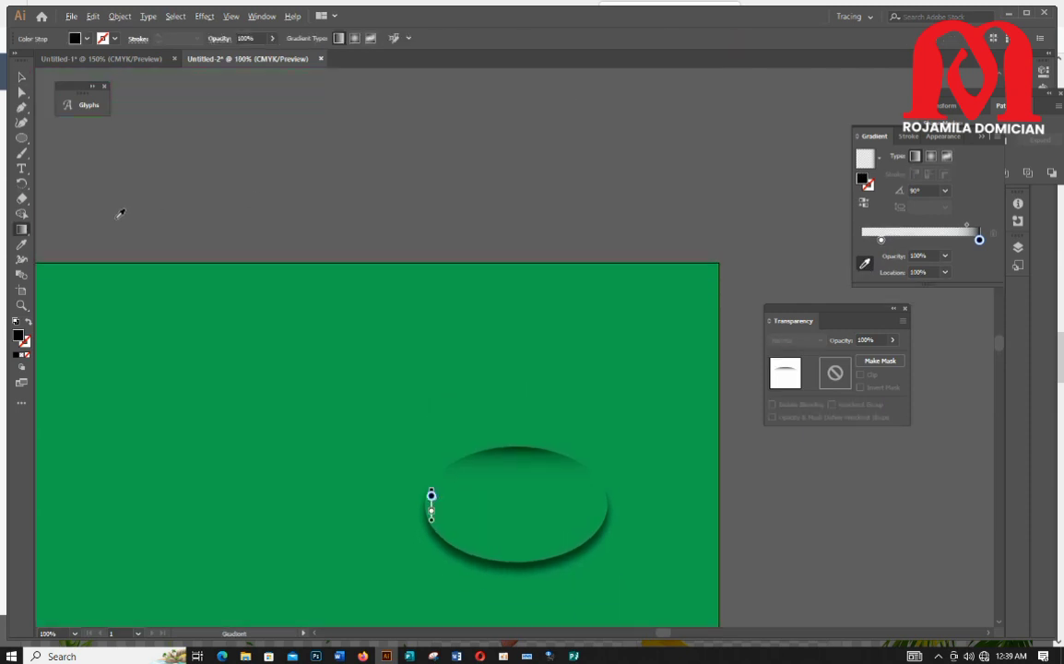
{"action": "scroll", "coordinate": [173, 289], "scroll_direction": "down", "scroll_amount": 3}
{"action": "scroll", "coordinate": [216, 330], "scroll_direction": "down", "scroll_amount": 2}
{"action": "scroll", "coordinate": [183, 260], "scroll_direction": "up", "scroll_amount": 5}
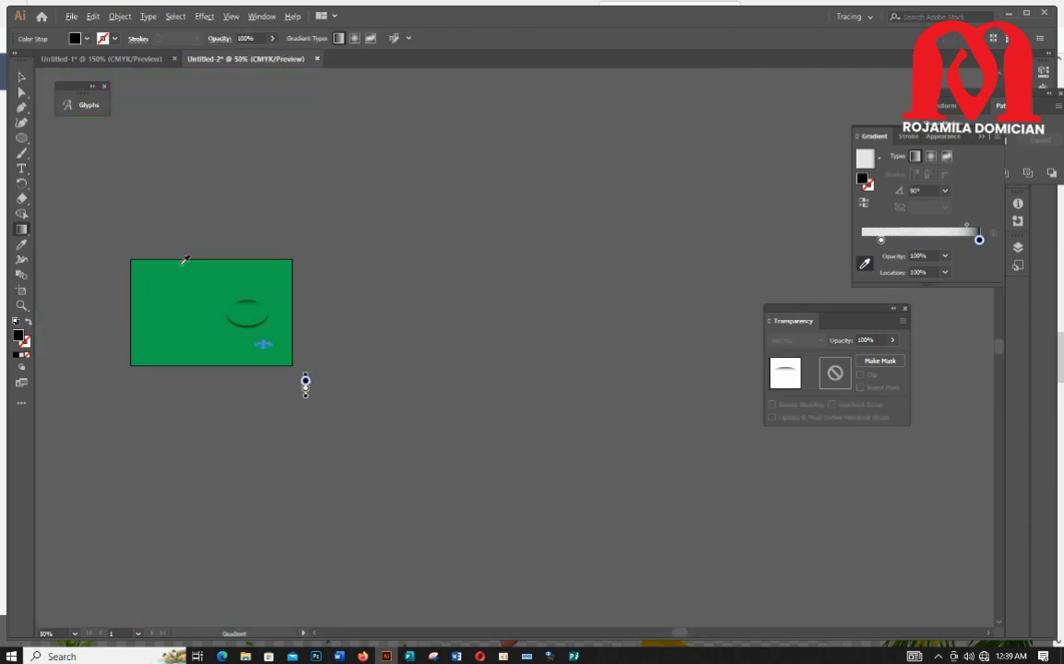
{"action": "scroll", "coordinate": [195, 261], "scroll_direction": "down", "scroll_amount": 3}
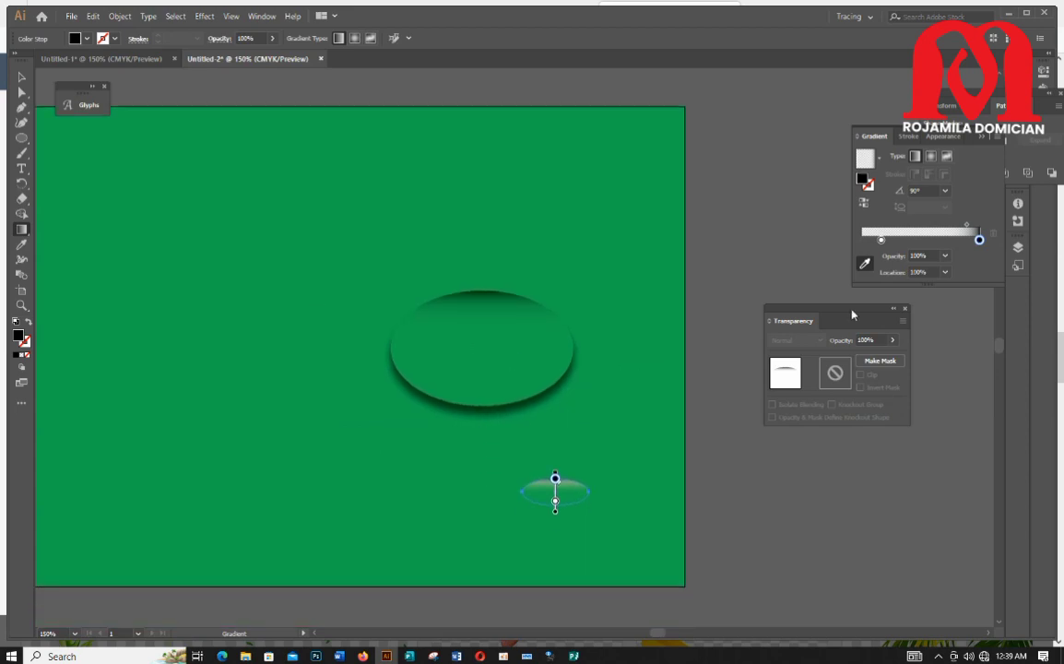
- Draw a white rectangle about 1.94 × 2.58 cm and place it to the left of the small gradient ellipse
{"action": "mouse_move", "coordinate": [21, 138]}
{"action": "left_mouse_down"}
{"action": "mouse_move", "coordinate": [69, 148]}
{"action": "mouse_move", "coordinate": [64, 136]}
{"action": "left_mouse_up"}
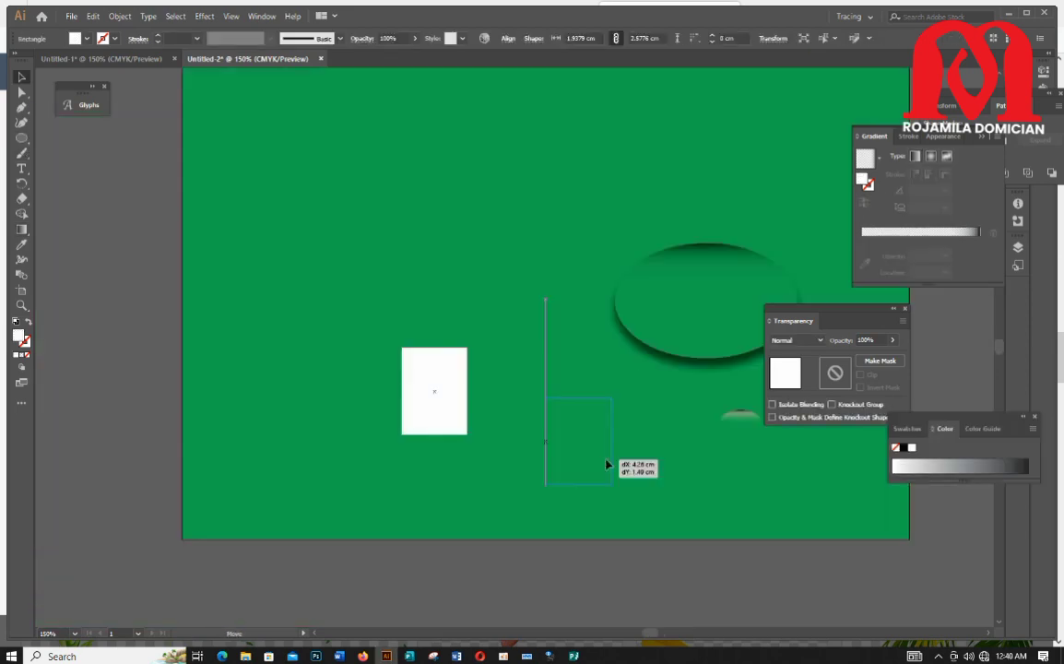
{"action": "left_click_drag", "start_coordinate": [607, 465], "coordinate": [631, 457]}
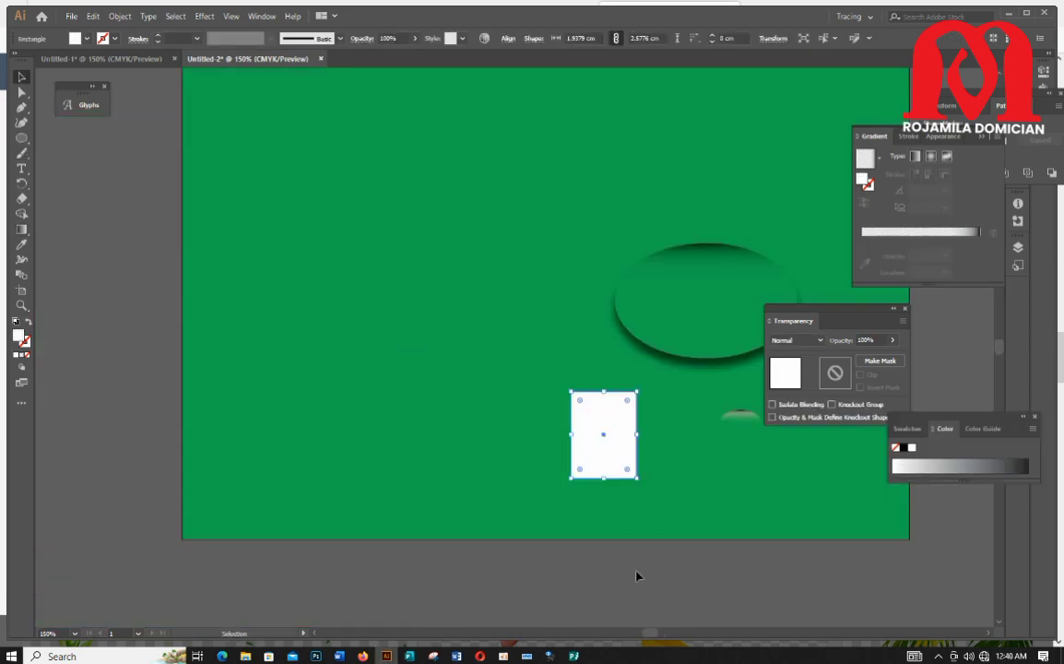
{"action": "left_click_drag", "start_coordinate": [650, 636], "coordinate": [656, 635]}
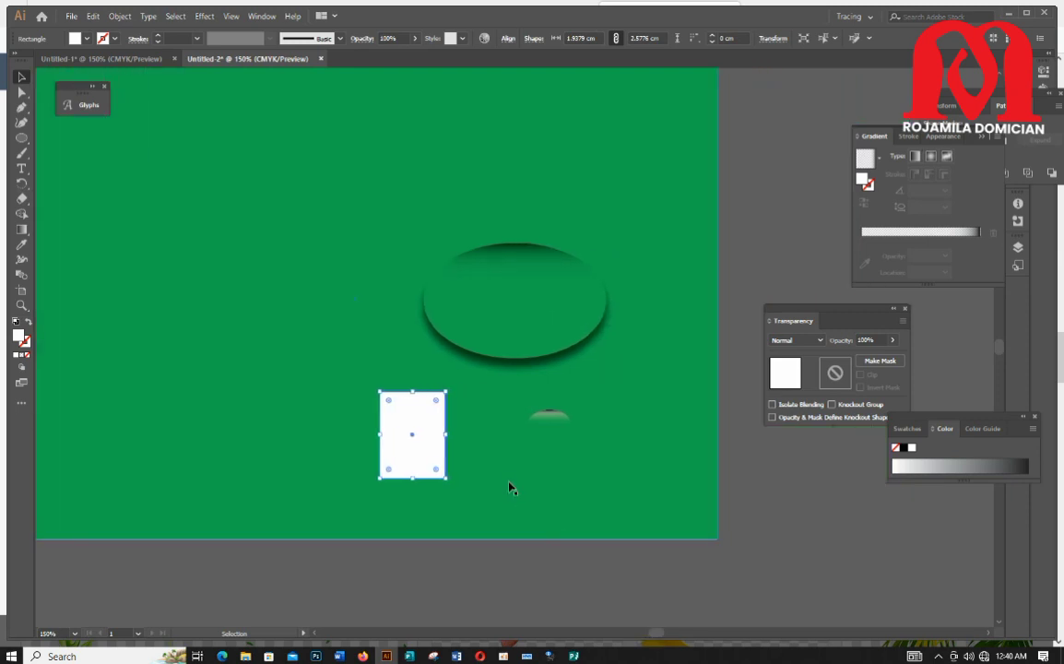
- Move the small ellipse's black gradient stop to about 87.3% and recolor it by sampling white from the rectangle
{"action": "scroll", "coordinate": [505, 467], "scroll_direction": "up", "scroll_amount": 1}
{"action": "scroll", "coordinate": [516, 434], "scroll_direction": "down", "scroll_amount": 1}
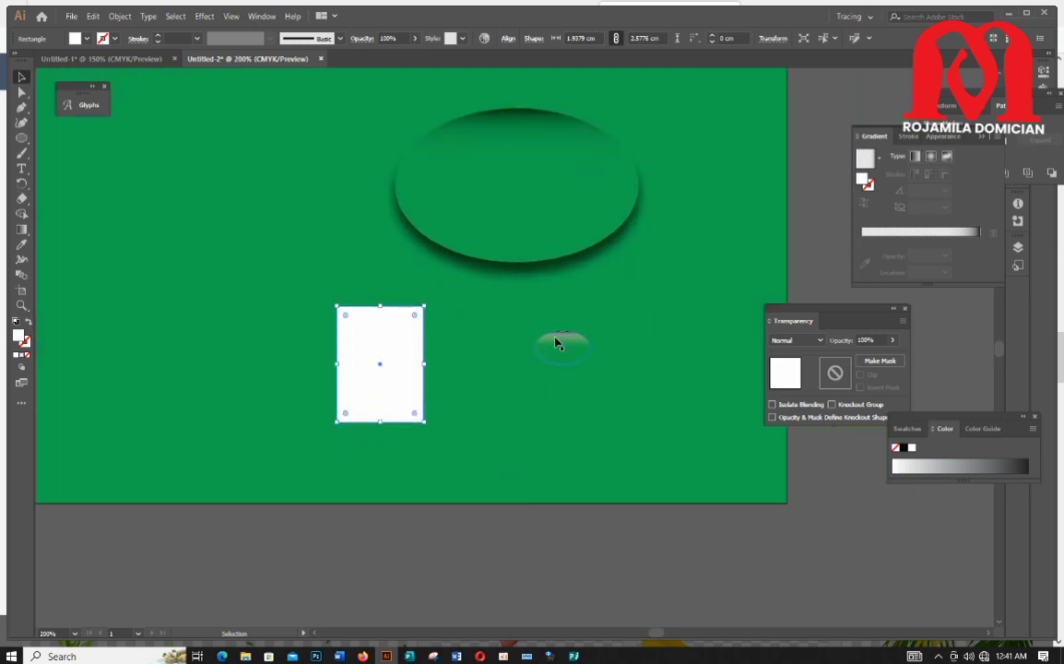
{"action": "left_click", "coordinate": [556, 342]}
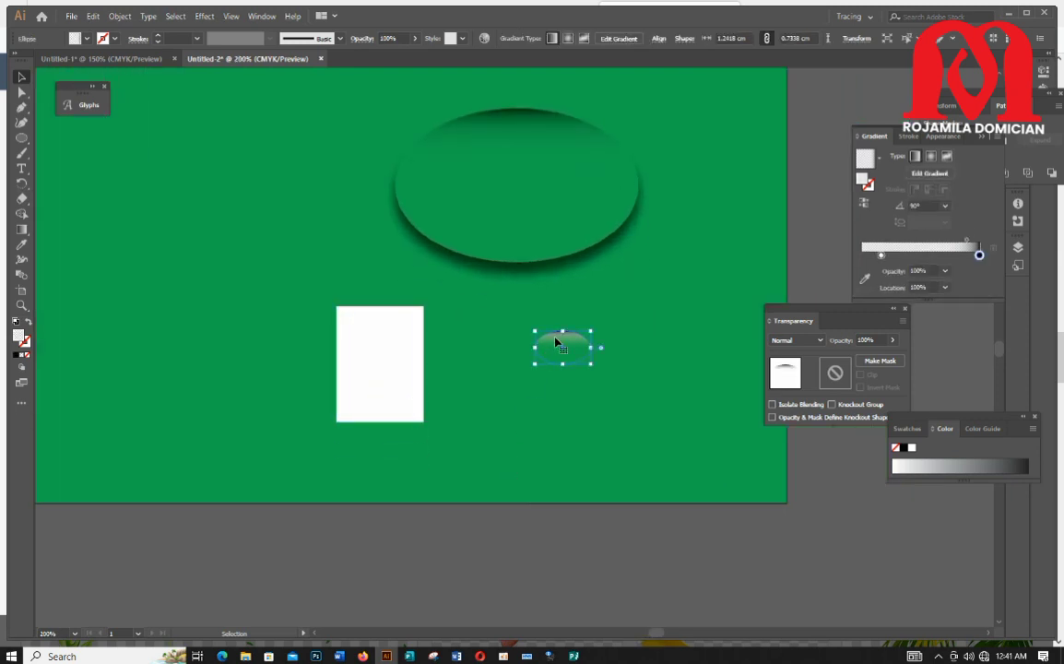
{"action": "left_click_drag", "start_coordinate": [979, 255], "coordinate": [966, 256]}
{"action": "left_click", "coordinate": [994, 249]}
{"action": "left_click", "coordinate": [865, 279]}
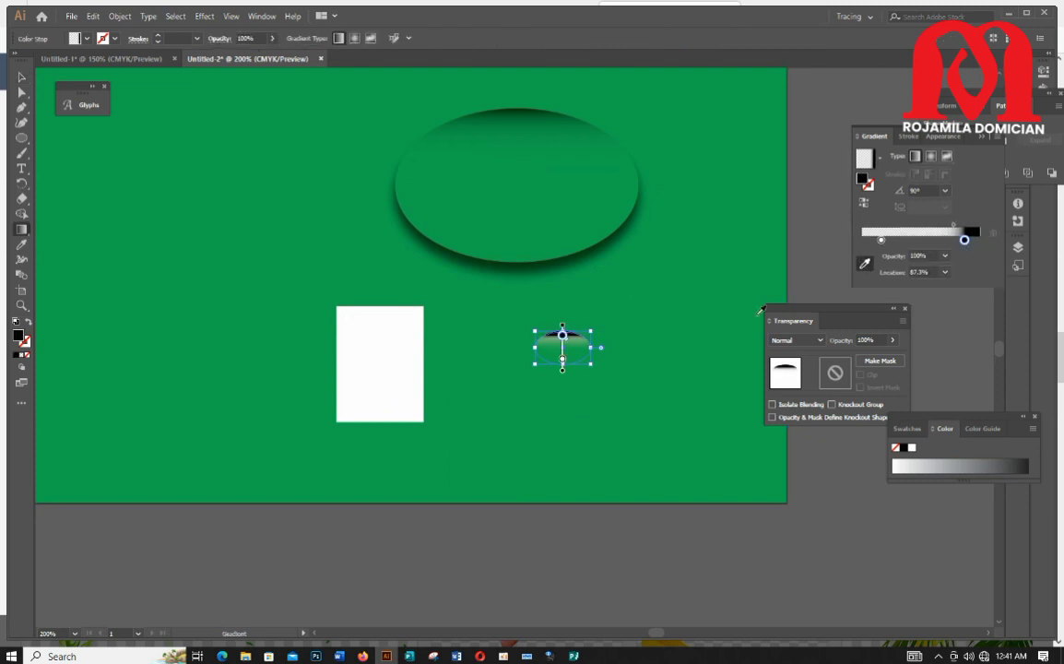
{"action": "left_click", "coordinate": [393, 352]}
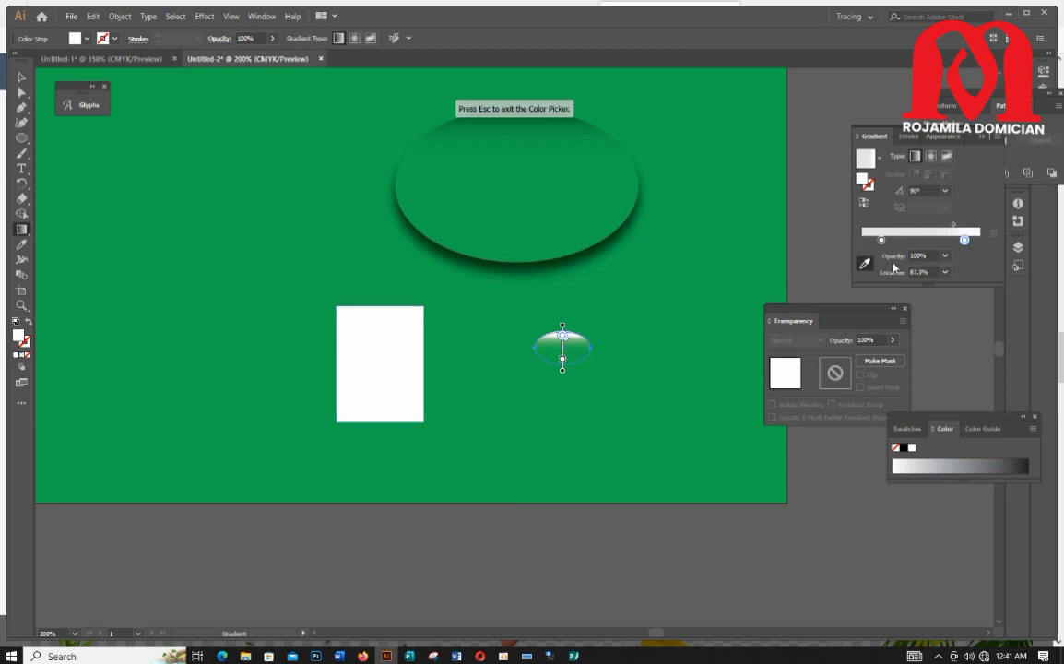
- Add a gradient stop at about 70.6% on the small ellipse and move the transparent stop to about 28%
{"action": "left_click", "coordinate": [964, 240]}
{"action": "left_click", "coordinate": [945, 240]}
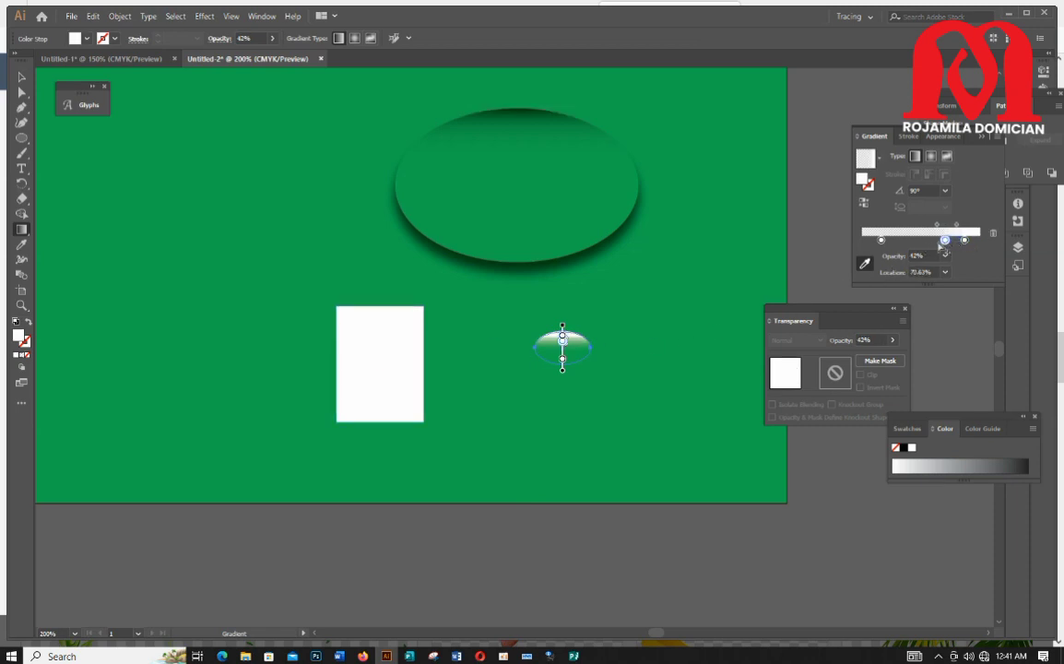
{"action": "left_click_drag", "start_coordinate": [893, 243], "coordinate": [895, 244]}
- Try the added middle stop at about 42.6% in the small ellipse's gradient, and delete that stop
{"action": "scroll", "coordinate": [557, 316], "scroll_direction": "up", "scroll_amount": 2}
{"action": "scroll", "coordinate": [558, 324], "scroll_direction": "down", "scroll_amount": 1}
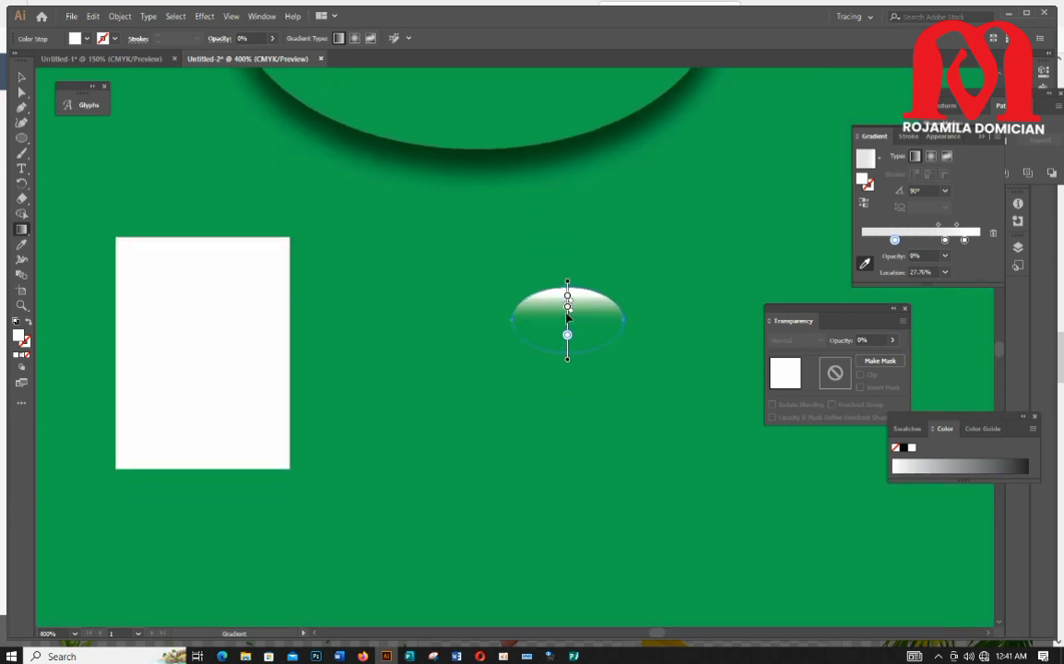
{"action": "mouse_move", "coordinate": [568, 312]}
{"action": "left_mouse_down"}
{"action": "mouse_move", "coordinate": [569, 329]}
{"action": "mouse_move", "coordinate": [562, 318]}
{"action": "left_mouse_up"}
{"action": "scroll", "coordinate": [568, 329], "scroll_direction": "up", "scroll_amount": 2}
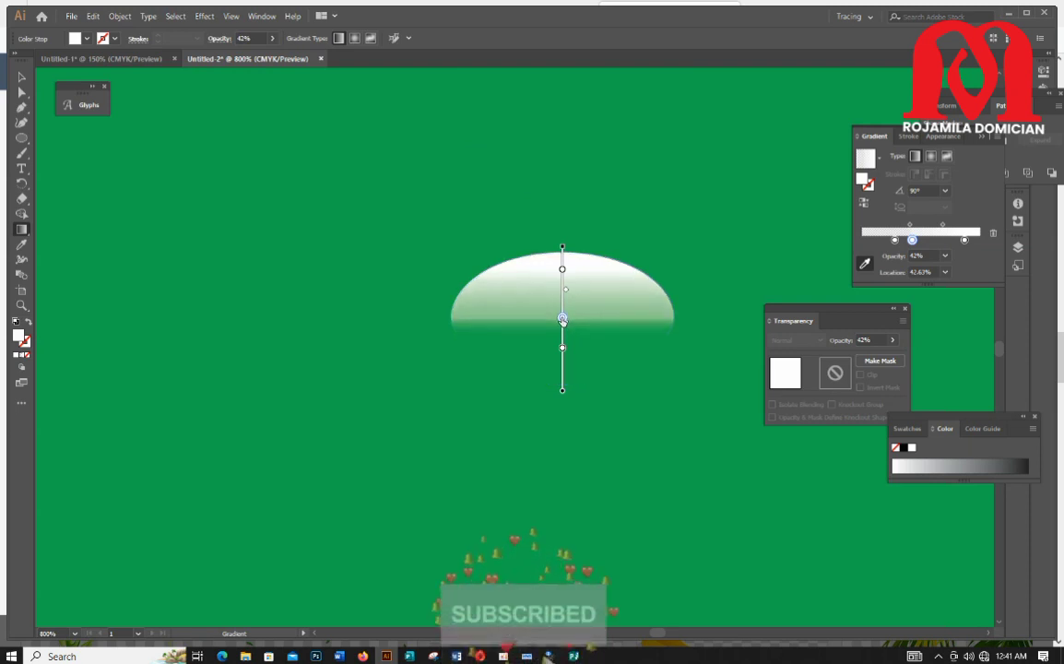
{"action": "left_click", "coordinate": [994, 234]}
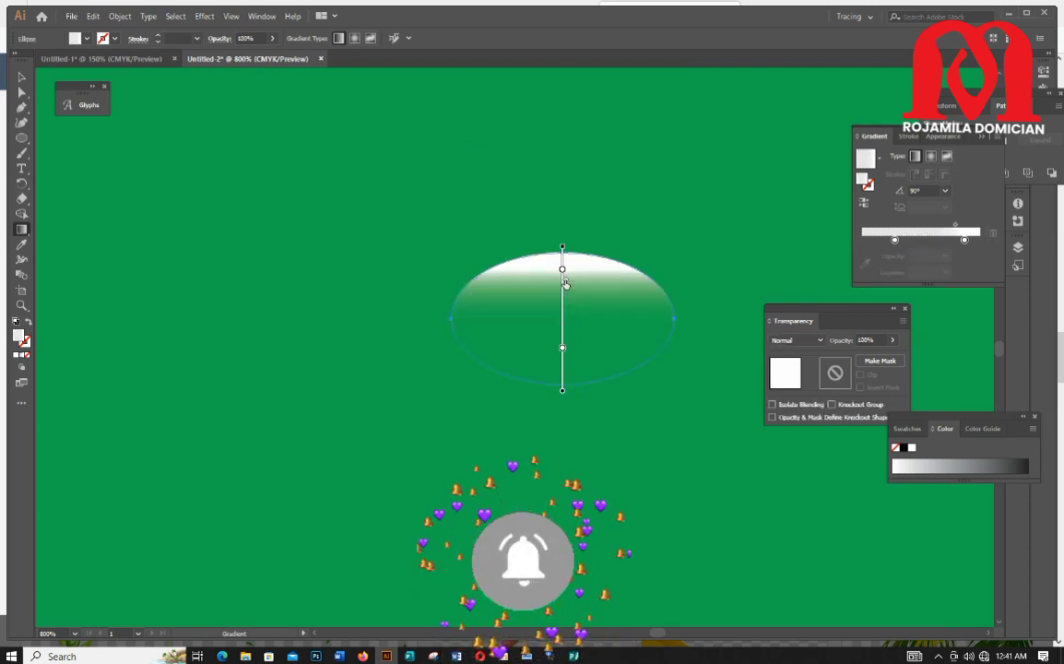
- Smooth the small ellipse's white fade by moving the white gradient stop to 100% and adjusting the midpoint
{"action": "left_click_drag", "start_coordinate": [564, 281], "coordinate": [563, 251]}
{"action": "left_click", "coordinate": [562, 267]}
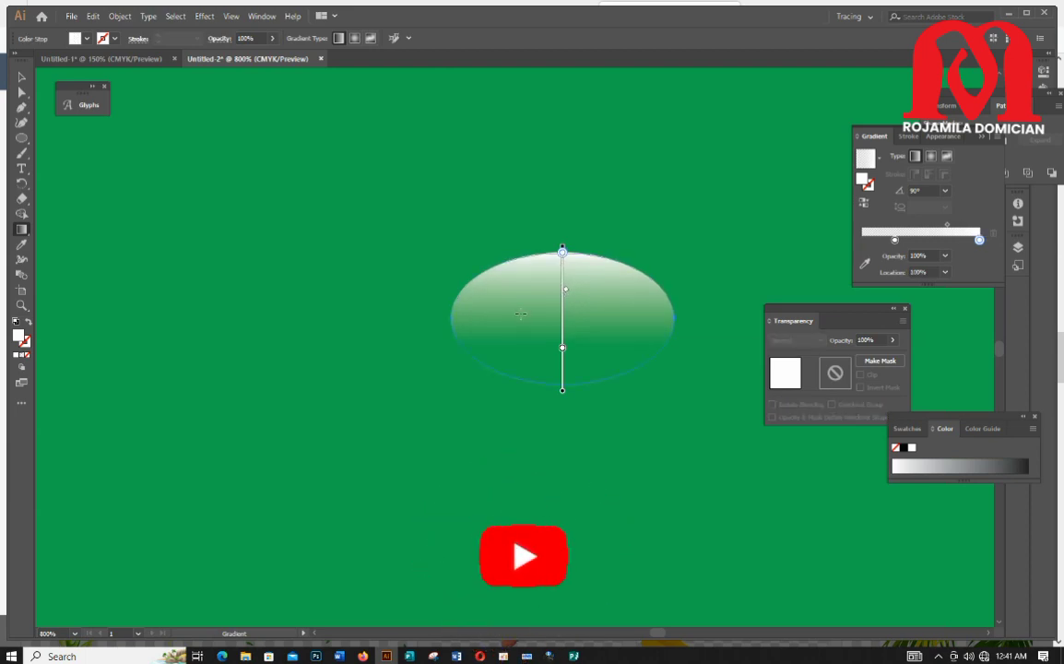
{"action": "scroll", "coordinate": [521, 314], "scroll_direction": "down", "scroll_amount": 3}
{"action": "scroll", "coordinate": [516, 311], "scroll_direction": "up", "scroll_amount": 1}
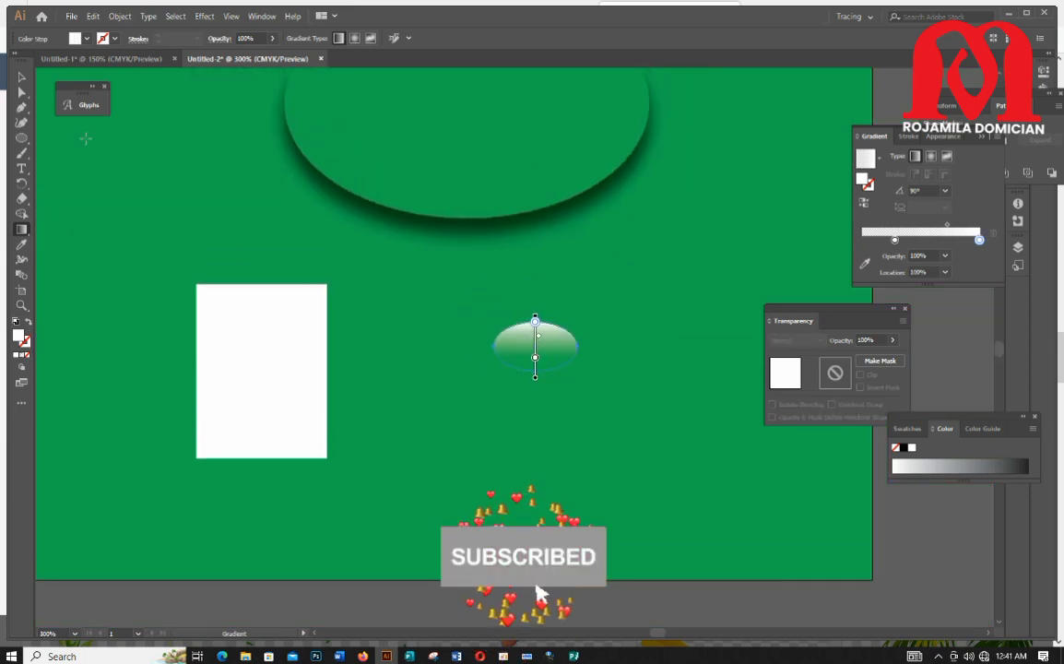
- Move the small fading ellipse onto the large shape's upper inner edge, slightly left of center, and deselect it
{"action": "key", "text": "v"}
{"action": "scroll", "coordinate": [553, 308], "scroll_direction": "up", "scroll_amount": 2}
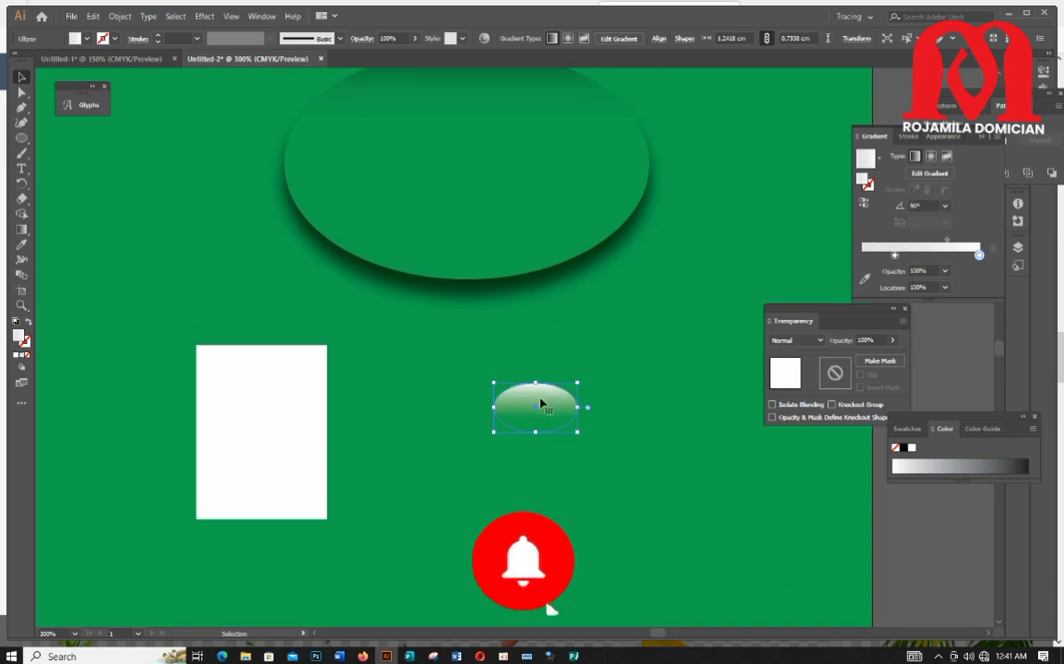
{"action": "left_click_drag", "start_coordinate": [541, 403], "coordinate": [487, 177]}
{"action": "scroll", "coordinate": [503, 281], "scroll_direction": "up", "scroll_amount": 4}
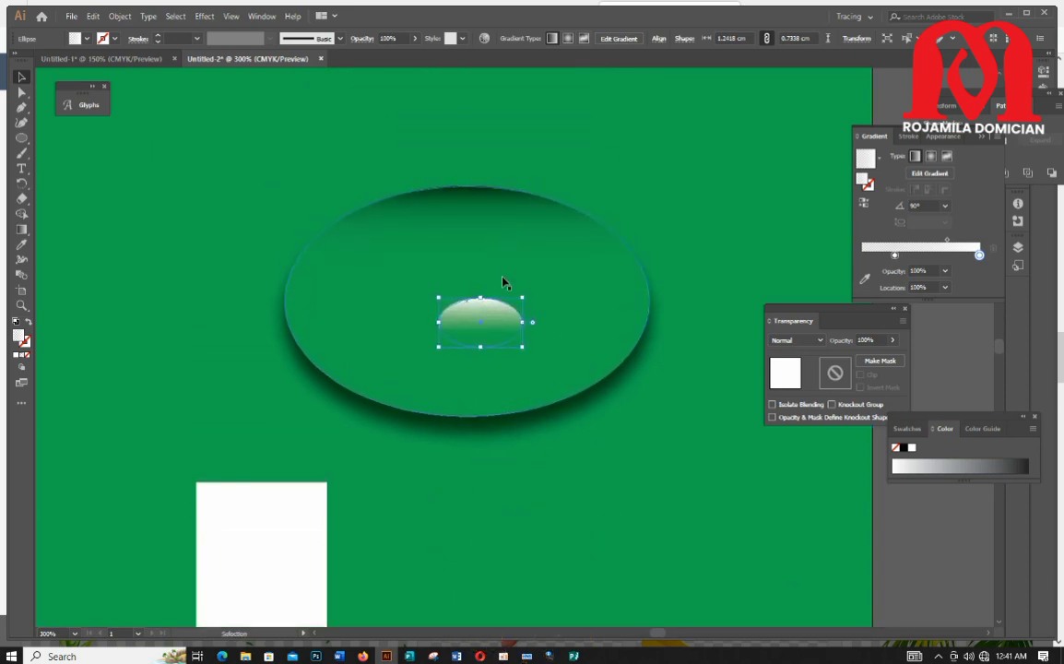
{"action": "left_click_drag", "start_coordinate": [495, 308], "coordinate": [469, 194]}
{"action": "left_click", "coordinate": [674, 317]}
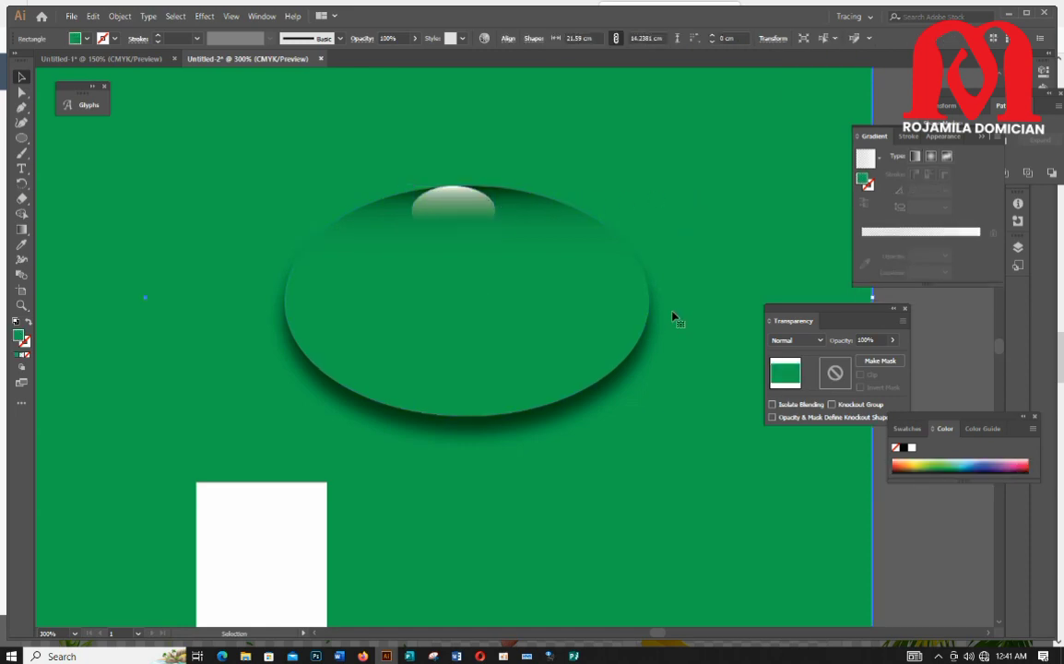
{"action": "scroll", "coordinate": [594, 409], "scroll_direction": "down", "scroll_amount": 5}
{"action": "scroll", "coordinate": [594, 409], "scroll_direction": "up", "scroll_amount": 3}
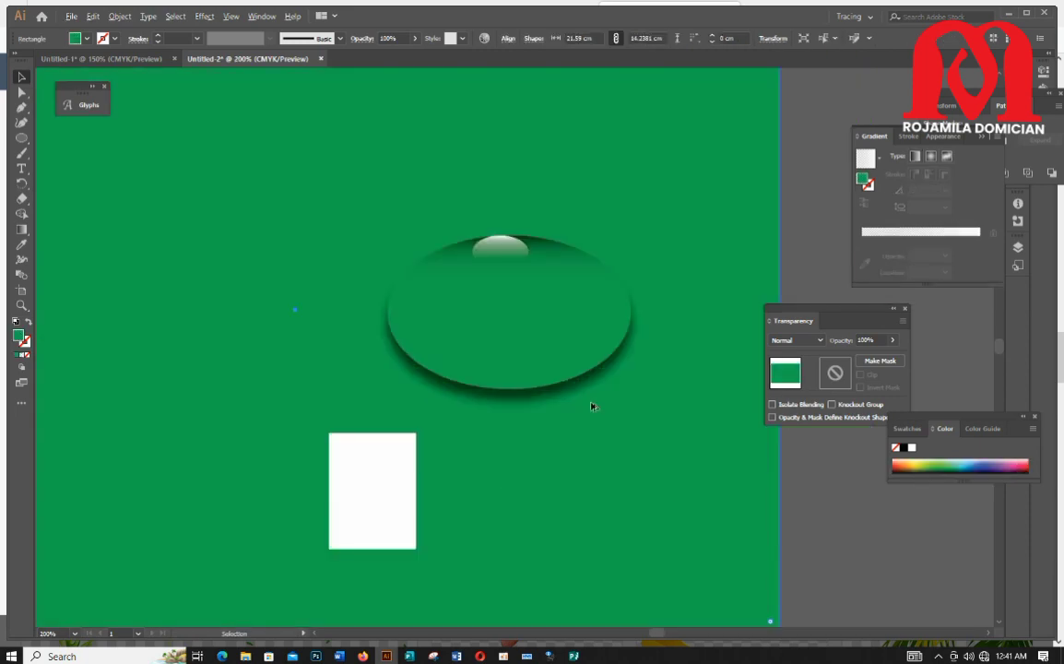
- Duplicate the small white highlight ellipse onto the droplet's lower inner edge and reverse the copy's gradient
{"action": "scroll", "coordinate": [517, 259], "scroll_direction": "up", "scroll_amount": 1}
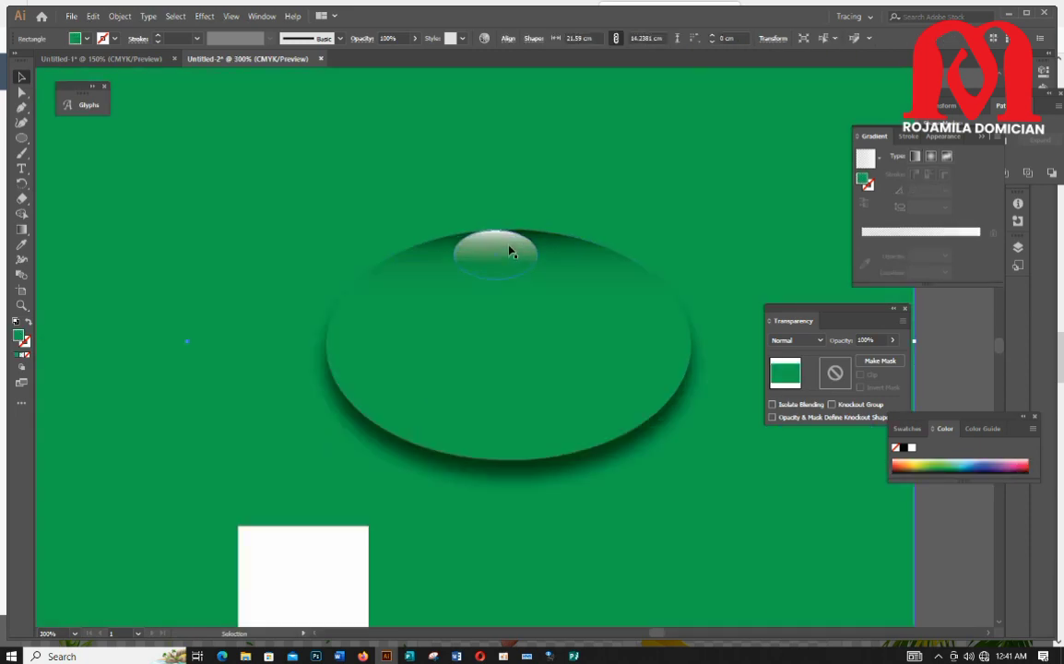
{"action": "left_click_drag", "start_coordinate": [511, 251], "coordinate": [489, 425]}
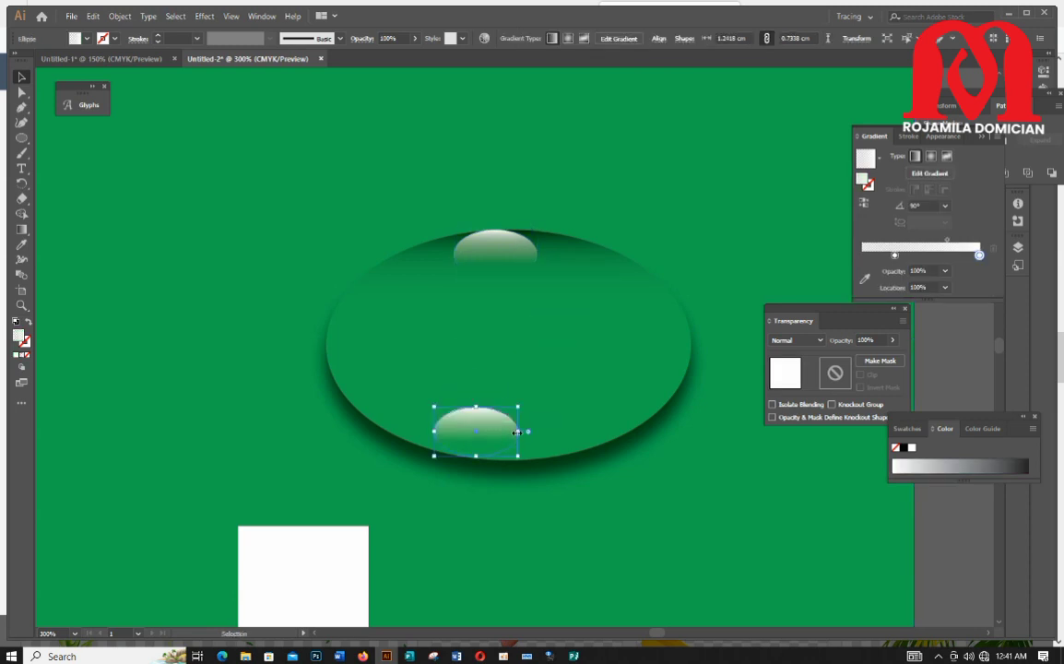
{"action": "left_click", "coordinate": [864, 204]}
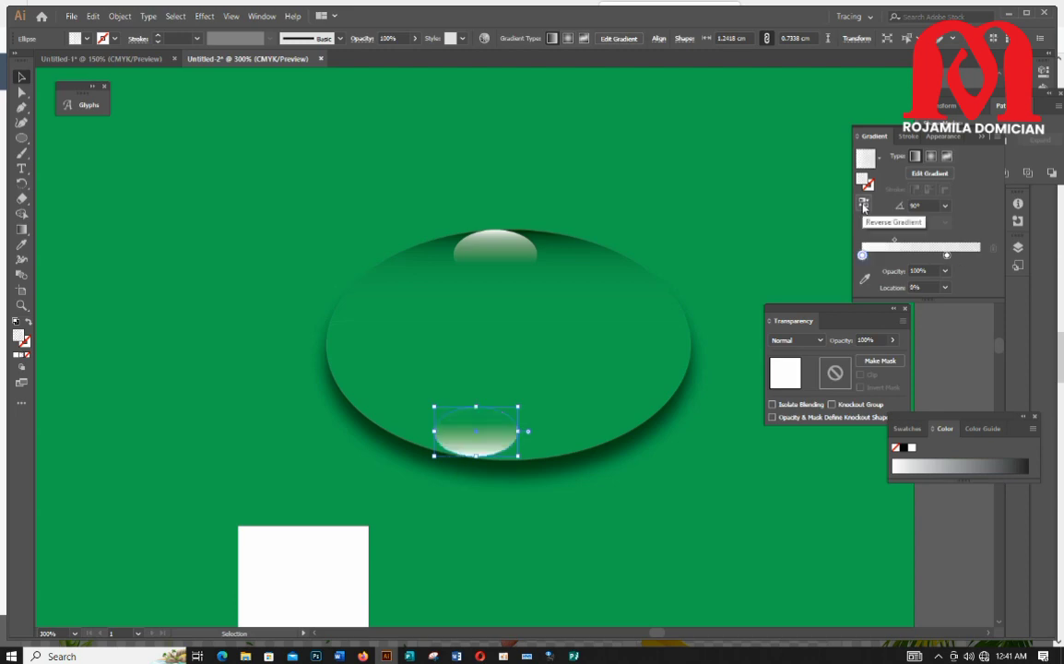
- Stretch the lower highlight ellipse to about 2.08 cm wide and 0.87 cm high, tilting it slightly clockwise along the droplet's edge
{"action": "left_click_drag", "start_coordinate": [519, 430], "coordinate": [551, 433]}
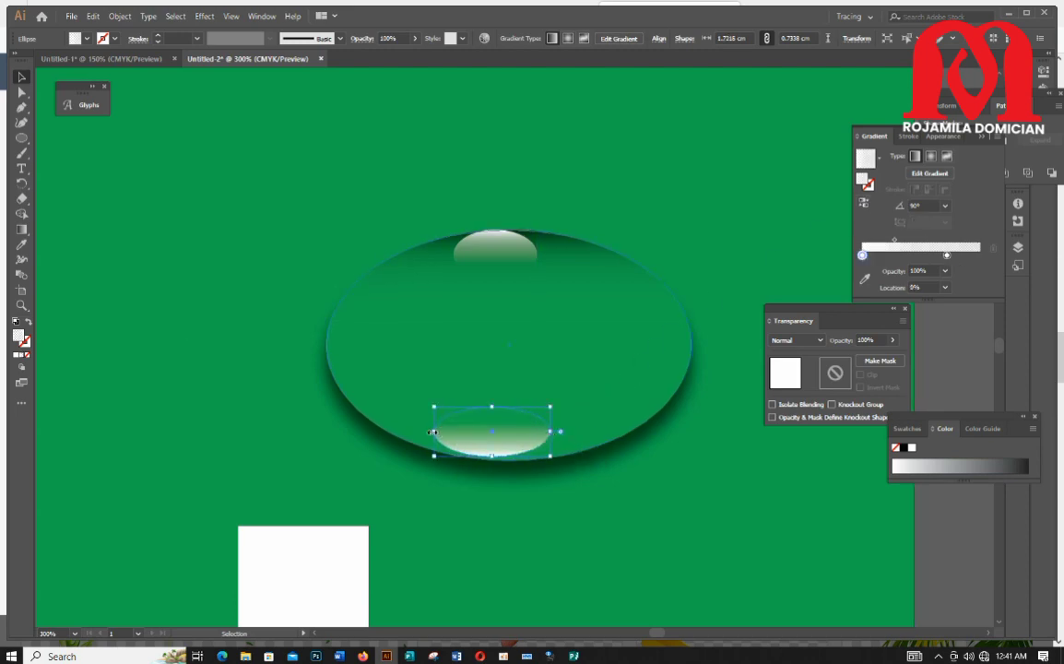
{"action": "left_click_drag", "start_coordinate": [439, 431], "coordinate": [423, 432]}
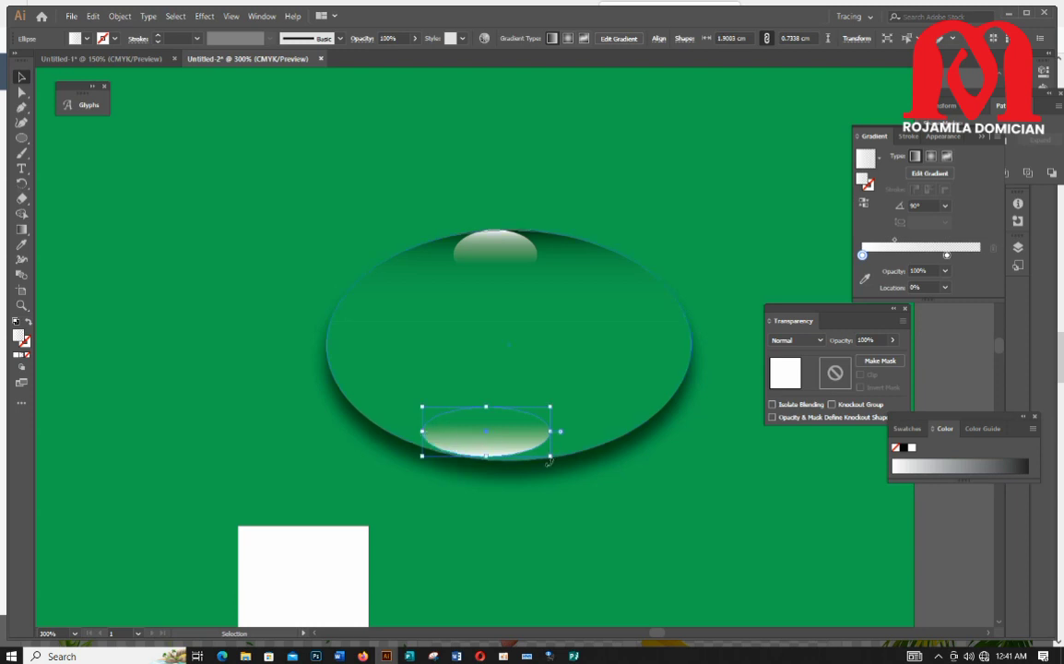
{"action": "left_click_drag", "start_coordinate": [551, 453], "coordinate": [552, 461]}
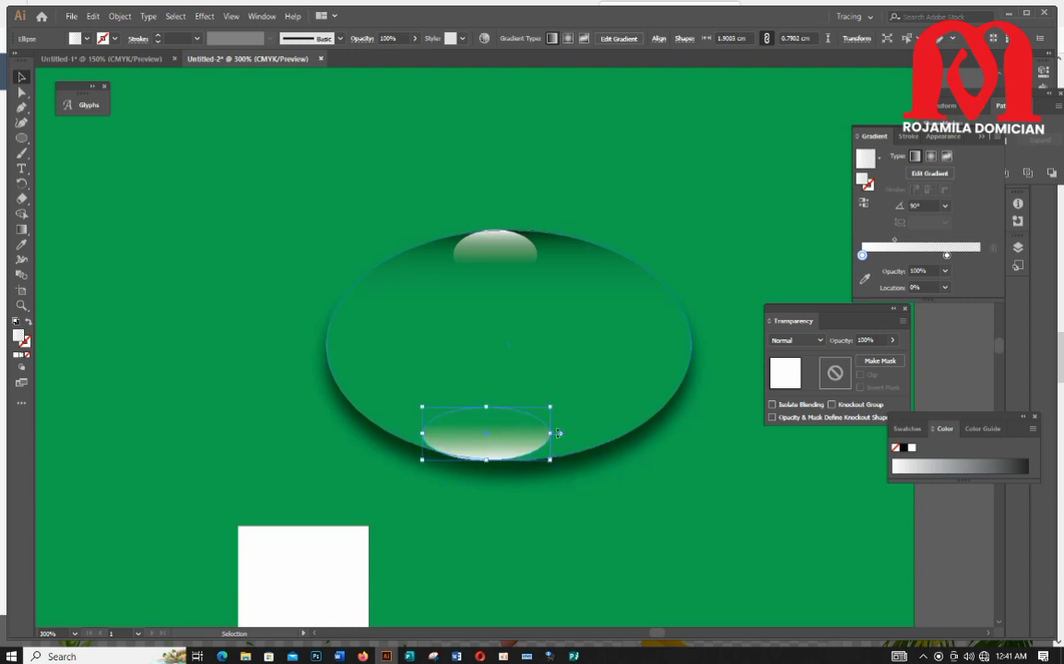
{"action": "left_click_drag", "start_coordinate": [551, 403], "coordinate": [558, 405]}
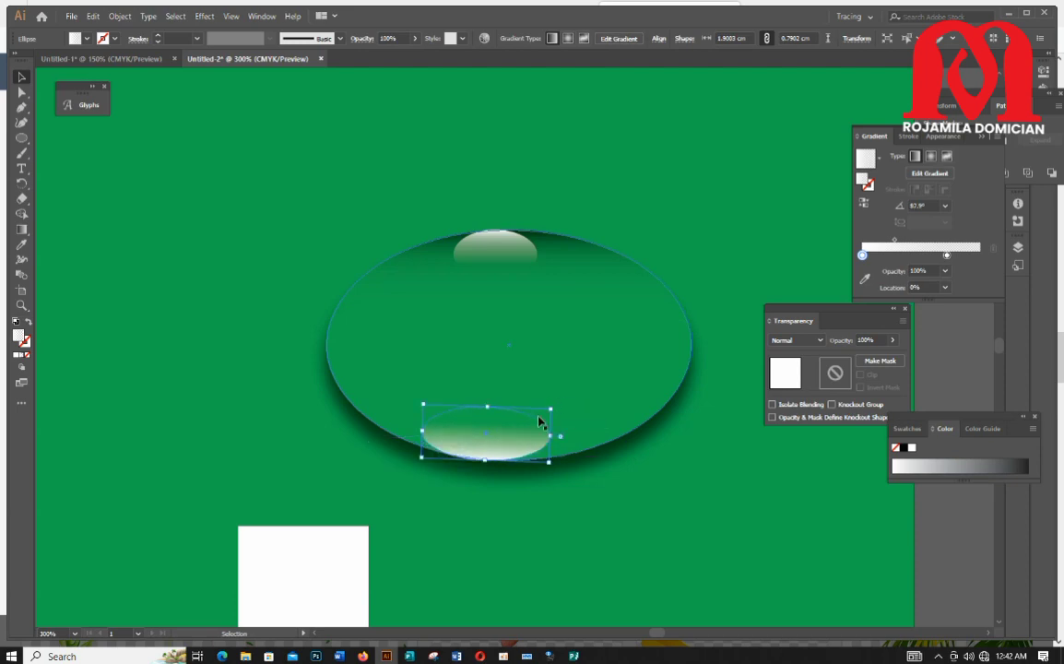
{"action": "left_click_drag", "start_coordinate": [490, 407], "coordinate": [487, 401]}
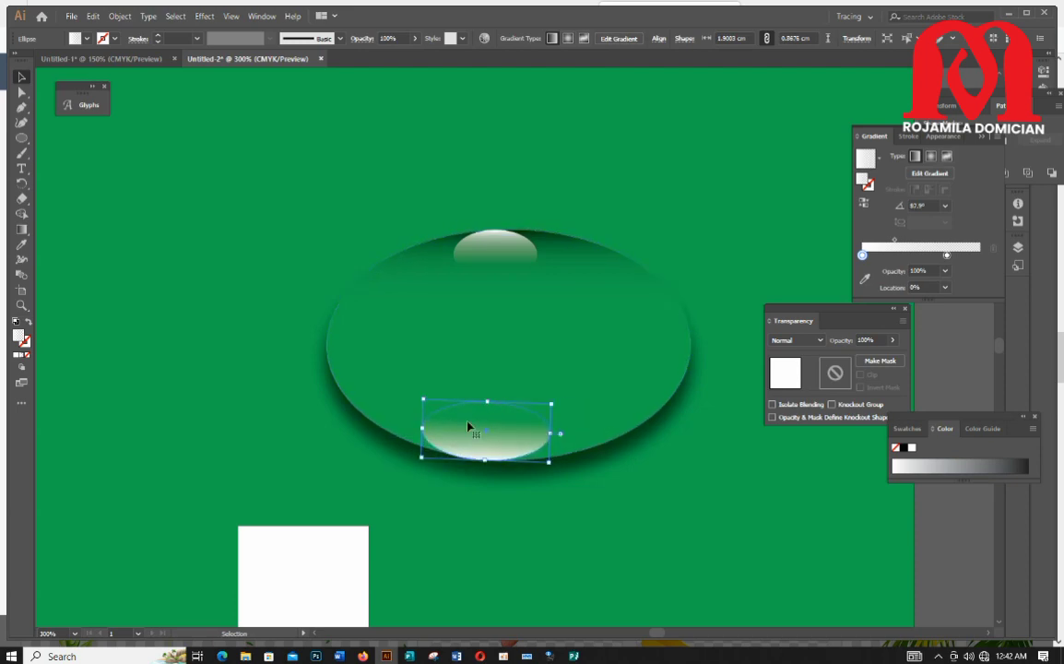
{"action": "left_click_drag", "start_coordinate": [417, 430], "coordinate": [417, 431]}
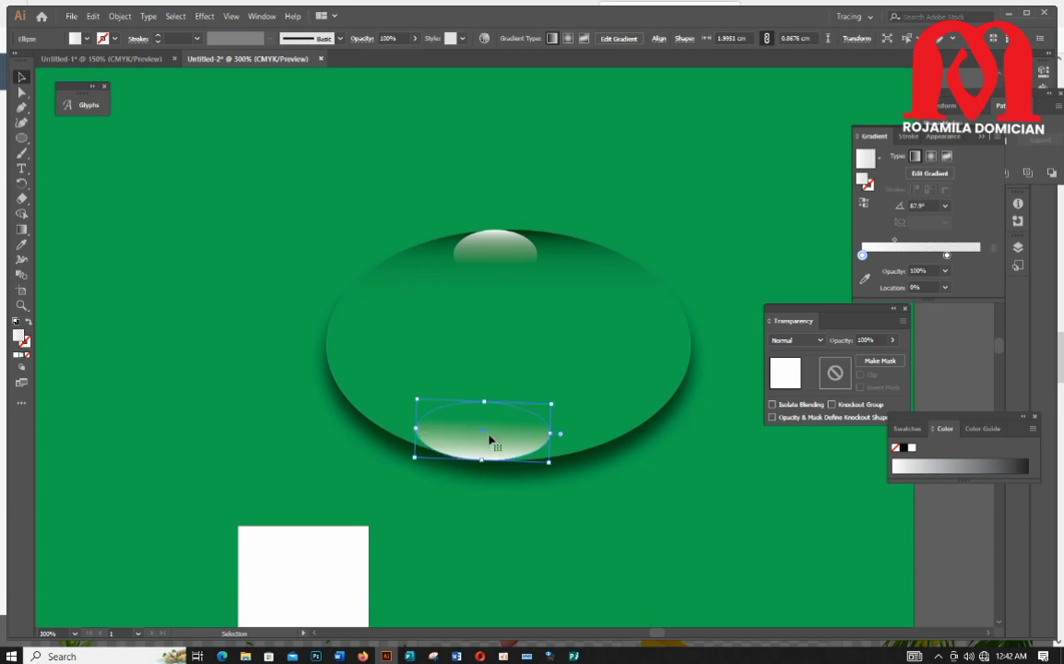
{"action": "left_click_drag", "start_coordinate": [551, 433], "coordinate": [557, 433]}
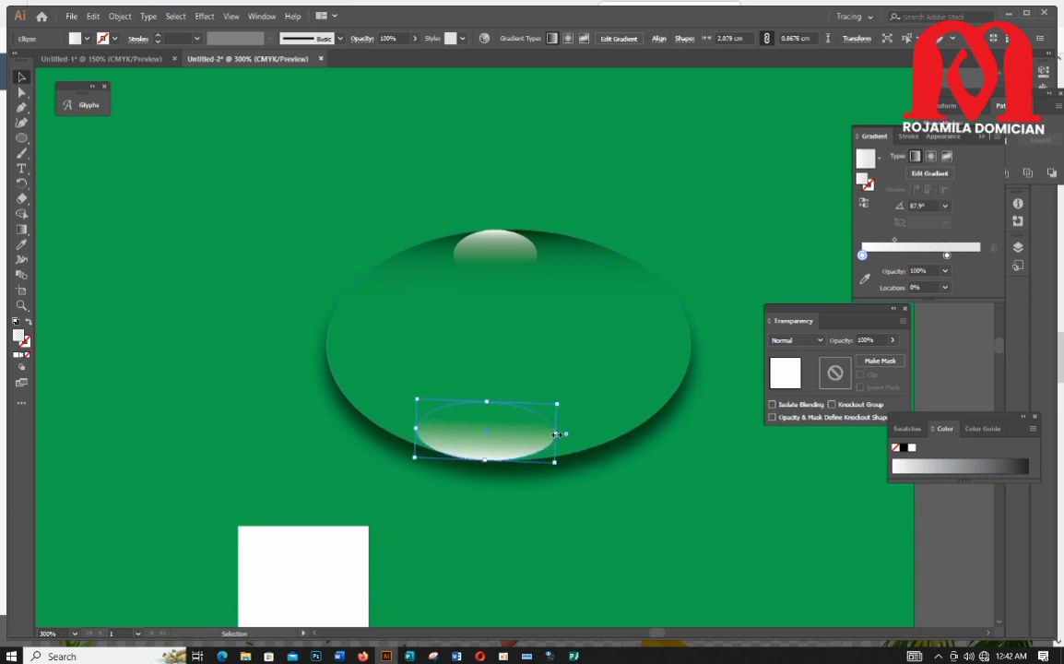
- Move the transparent gradient stop of the lower highlight to about 68.25% and deselect the ellipse
{"action": "key", "text": "g"}
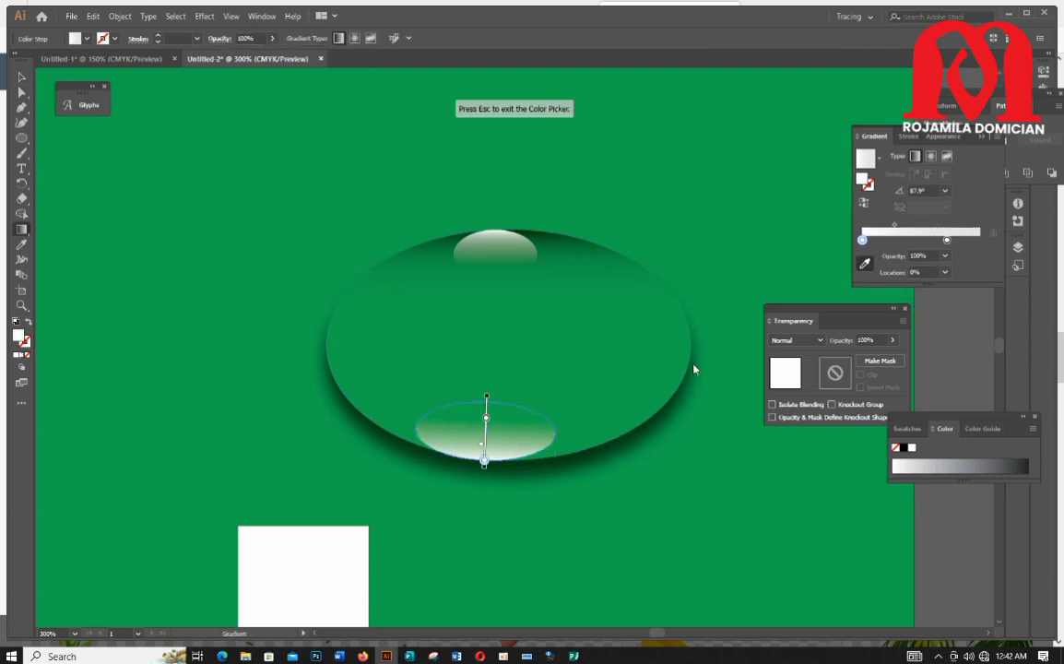
{"action": "left_click", "coordinate": [486, 418]}
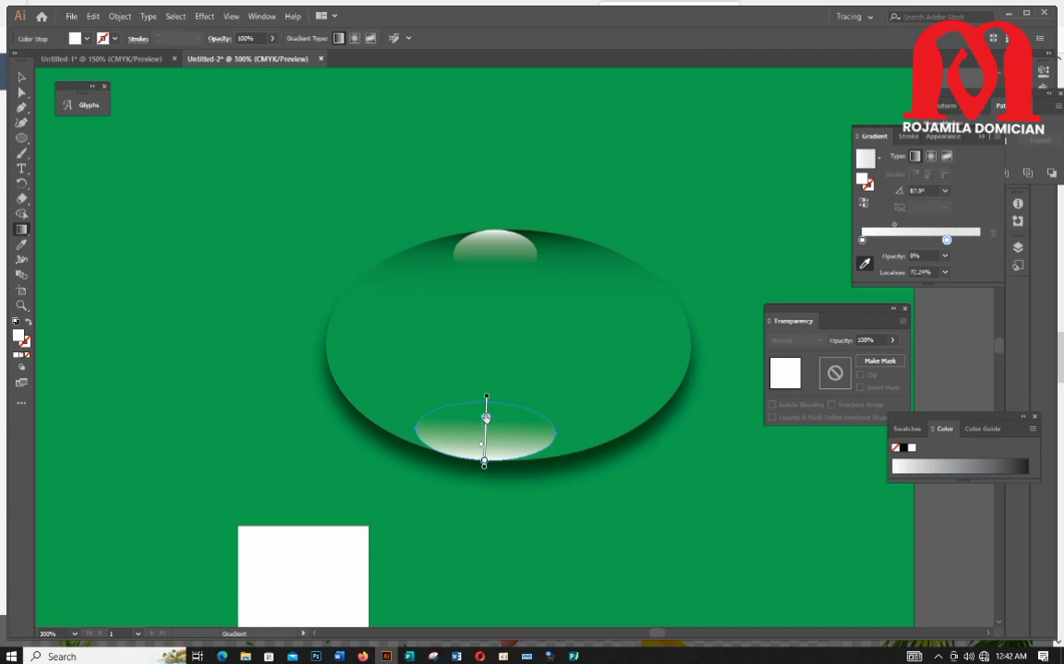
{"action": "left_click_drag", "start_coordinate": [486, 418], "coordinate": [486, 420]}
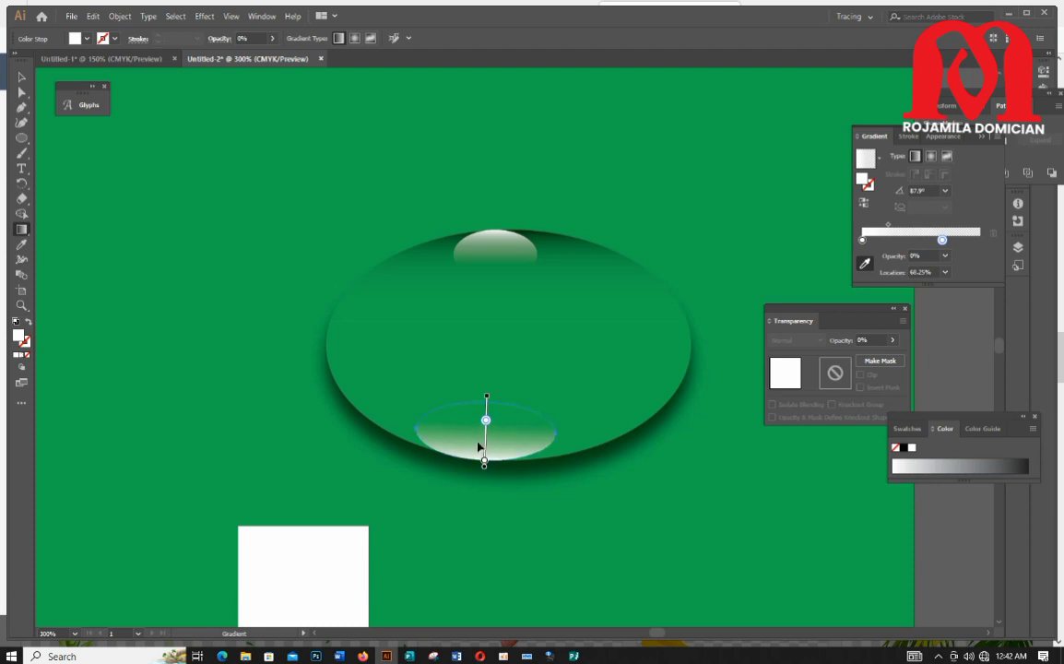
{"action": "left_click", "coordinate": [22, 76]}
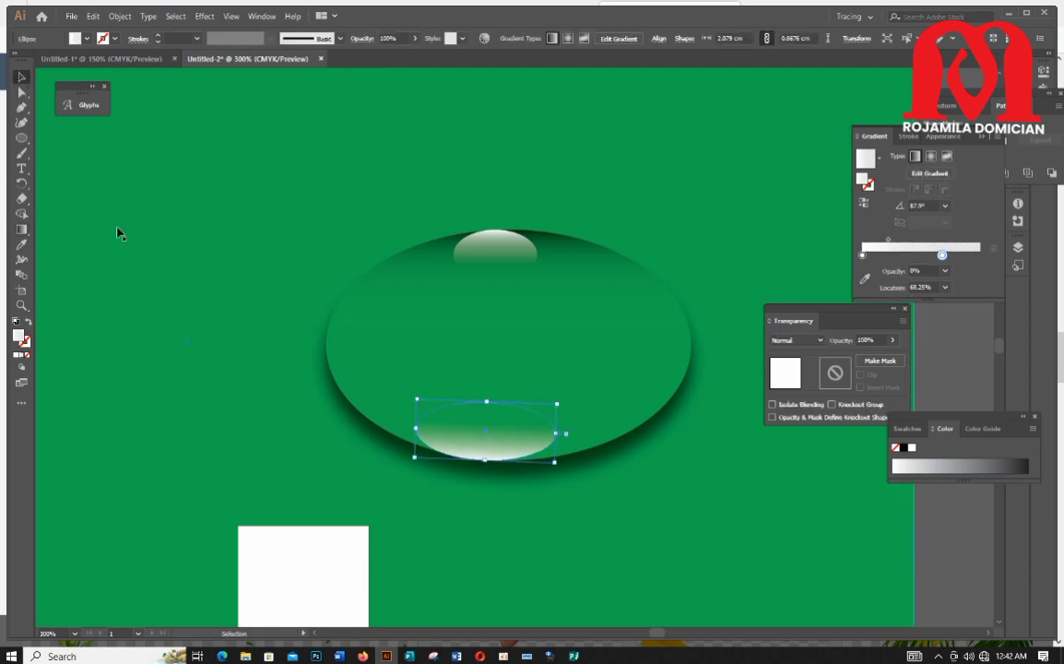
{"action": "left_click", "coordinate": [289, 452]}
- Nudge the lower highlight ellipse slightly upward inside the droplet and deselect it
{"action": "scroll", "coordinate": [495, 513], "scroll_direction": "down", "scroll_amount": 1}
{"action": "scroll", "coordinate": [501, 508], "scroll_direction": "down", "scroll_amount": 4}
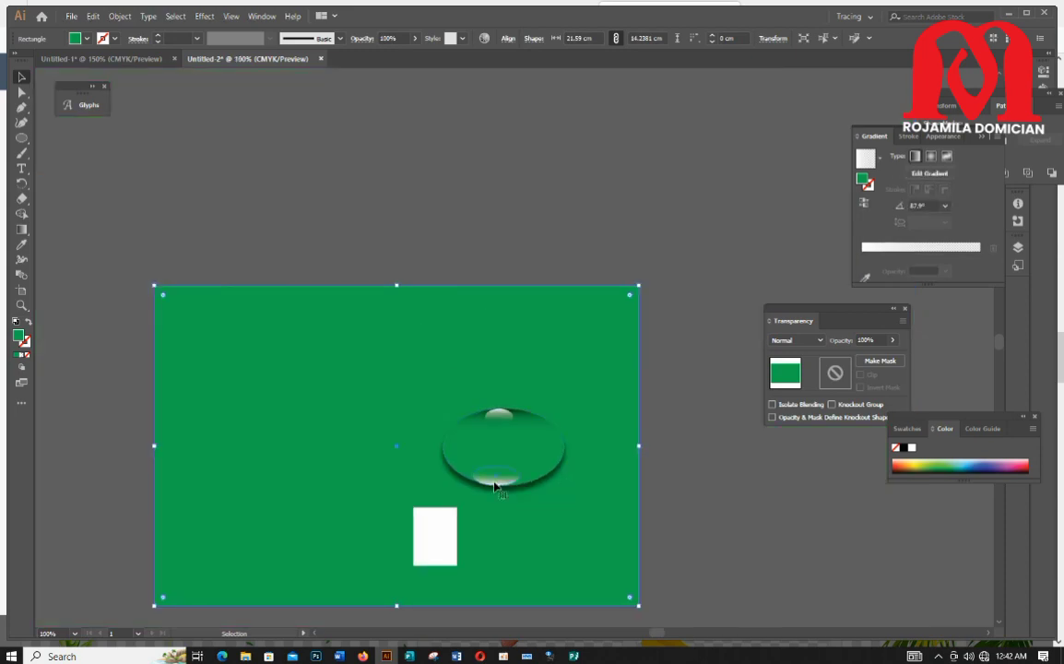
{"action": "left_click", "coordinate": [495, 486]}
{"action": "key", "text": "Up"}
{"action": "key", "text": "Up"}
{"action": "key", "text": "Up"}
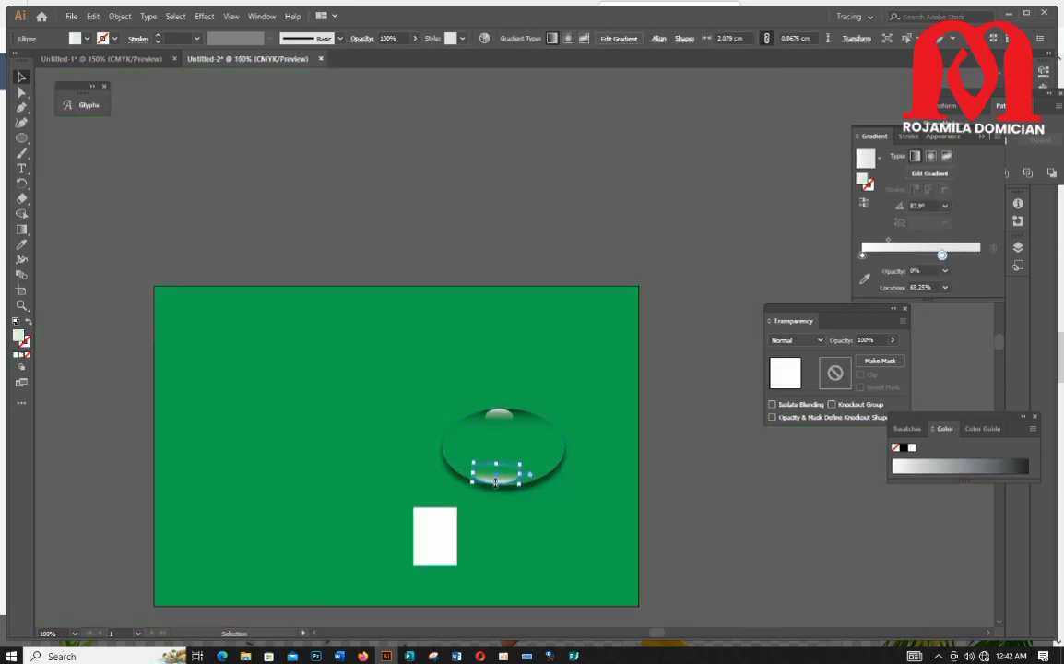
{"action": "left_click", "coordinate": [573, 521]}
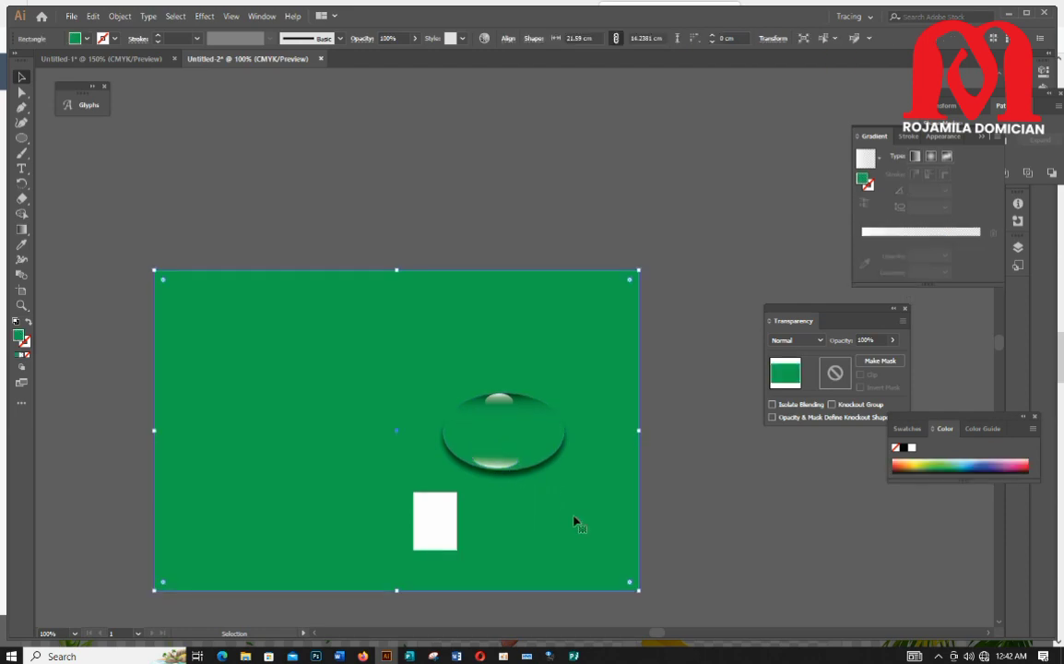
- Compare the droplet with the water drops on the leaves in the Untitled-1 document, and return to Untitled-2
{"action": "scroll", "coordinate": [574, 521], "scroll_direction": "down", "scroll_amount": 2}
{"action": "scroll", "coordinate": [566, 506], "scroll_direction": "down", "scroll_amount": 1}
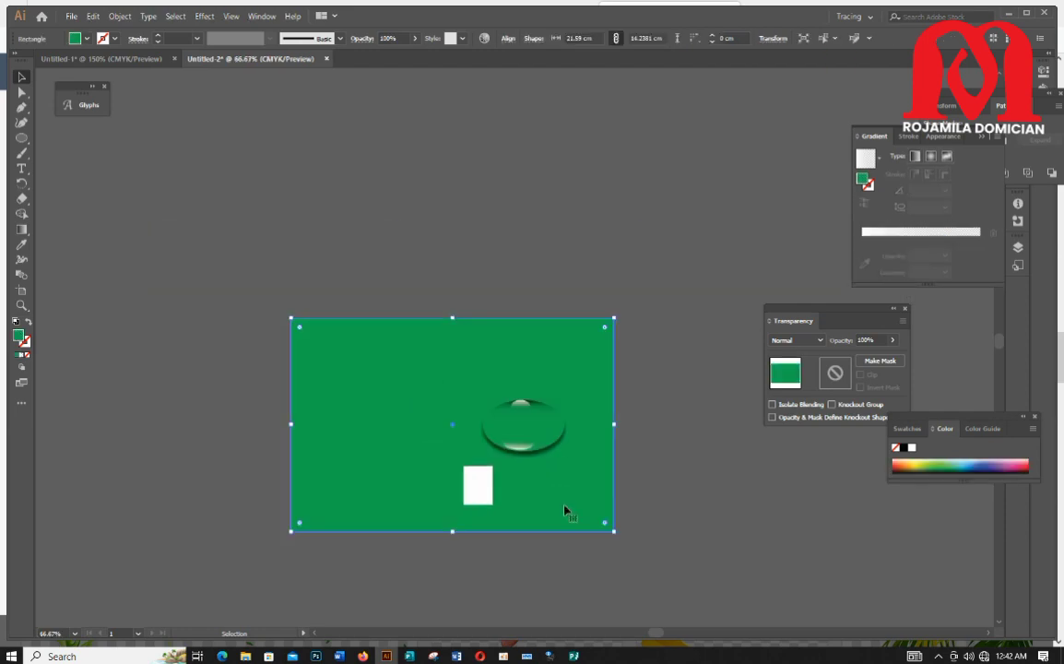
{"action": "scroll", "coordinate": [565, 506], "scroll_direction": "up", "scroll_amount": 1}
{"action": "left_click", "coordinate": [108, 59]}
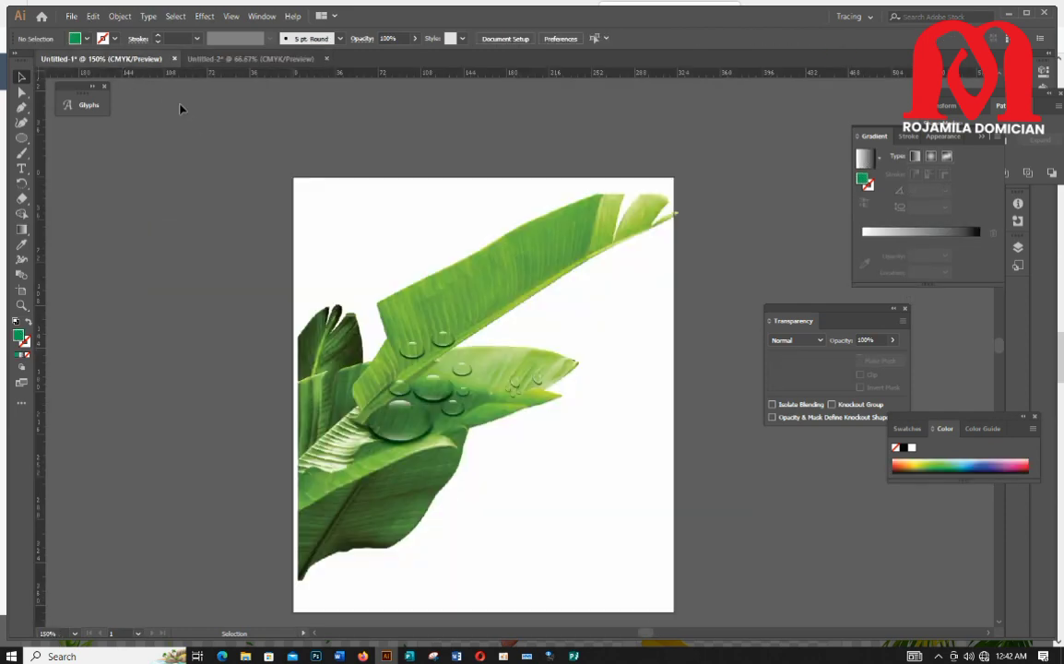
{"action": "left_click", "coordinate": [254, 59]}
- Narrow the upper highlight ellipse symmetrically about its center to about 1.11 cm wide
{"action": "scroll", "coordinate": [503, 434], "scroll_direction": "down", "scroll_amount": 1}
{"action": "scroll", "coordinate": [520, 417], "scroll_direction": "up", "scroll_amount": 4}
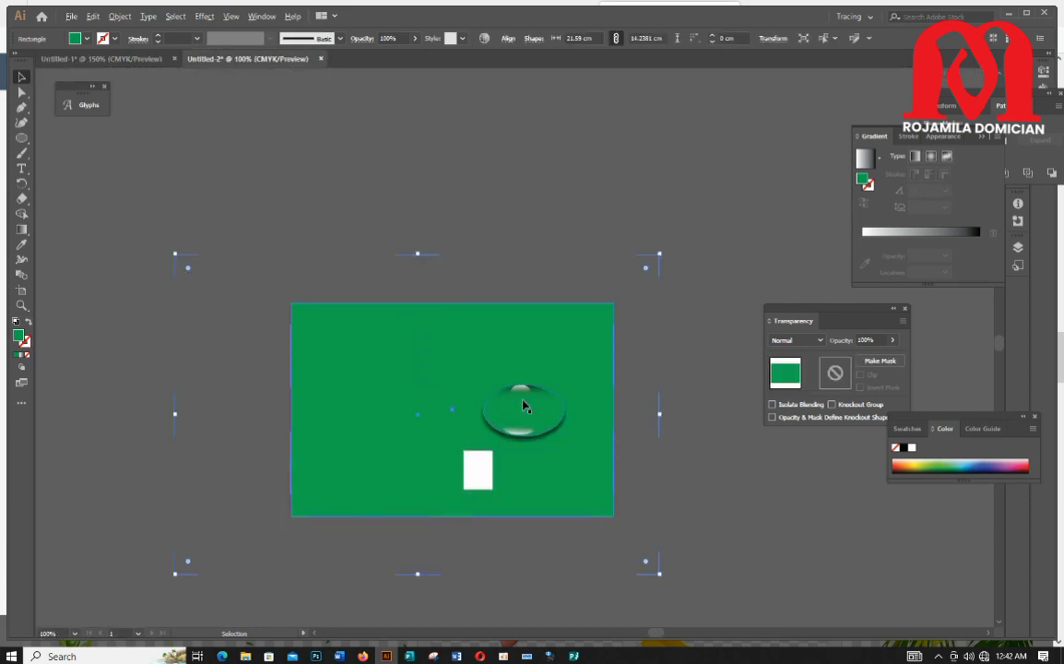
{"action": "left_click", "coordinate": [531, 353]}
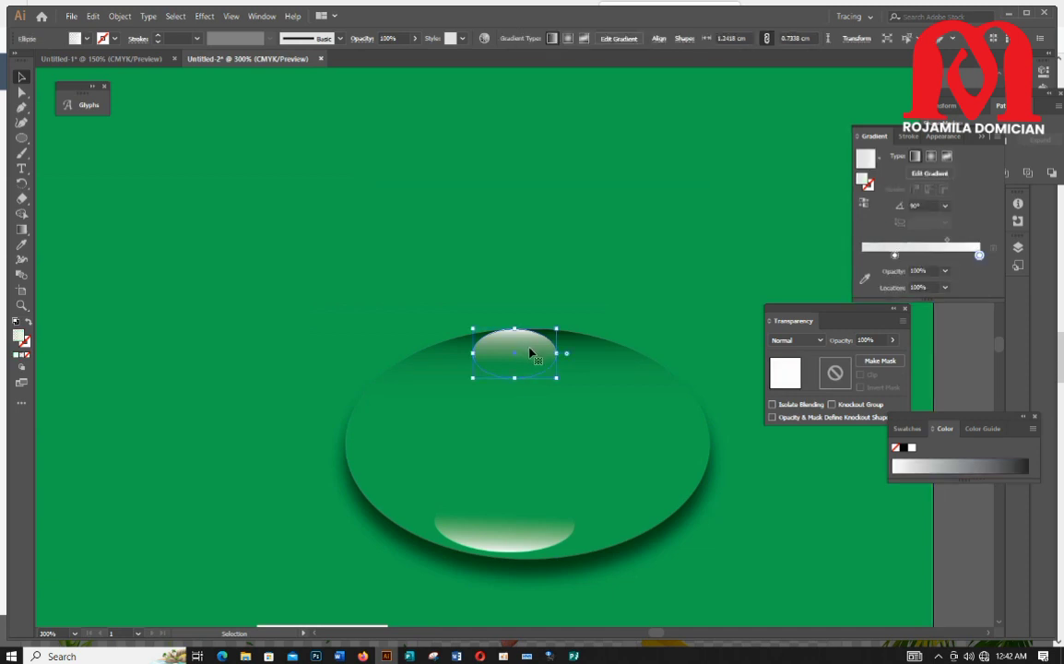
{"action": "left_click_drag", "start_coordinate": [555, 352], "coordinate": [538, 353]}
- Shorten the upper highlight's fade by shifting the gradient midpoint toward white and the transparent stop to about 45.83%, and deselect it
{"action": "left_click", "coordinate": [865, 279]}
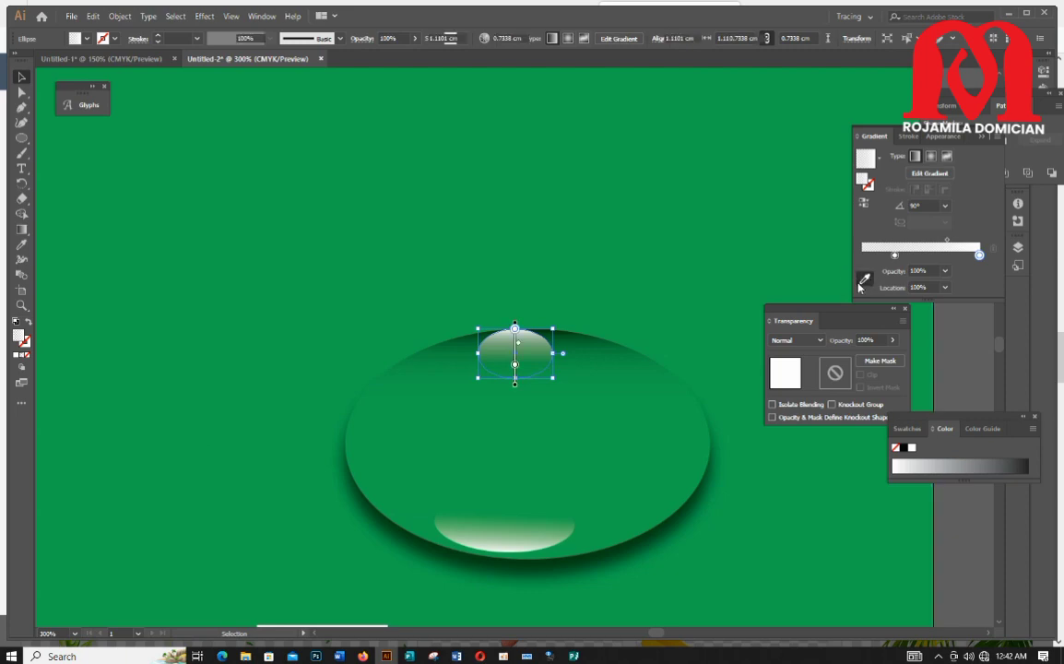
{"action": "scroll", "coordinate": [531, 390], "scroll_direction": "up", "scroll_amount": 3}
{"action": "scroll", "coordinate": [531, 390], "scroll_direction": "up", "scroll_amount": 1}
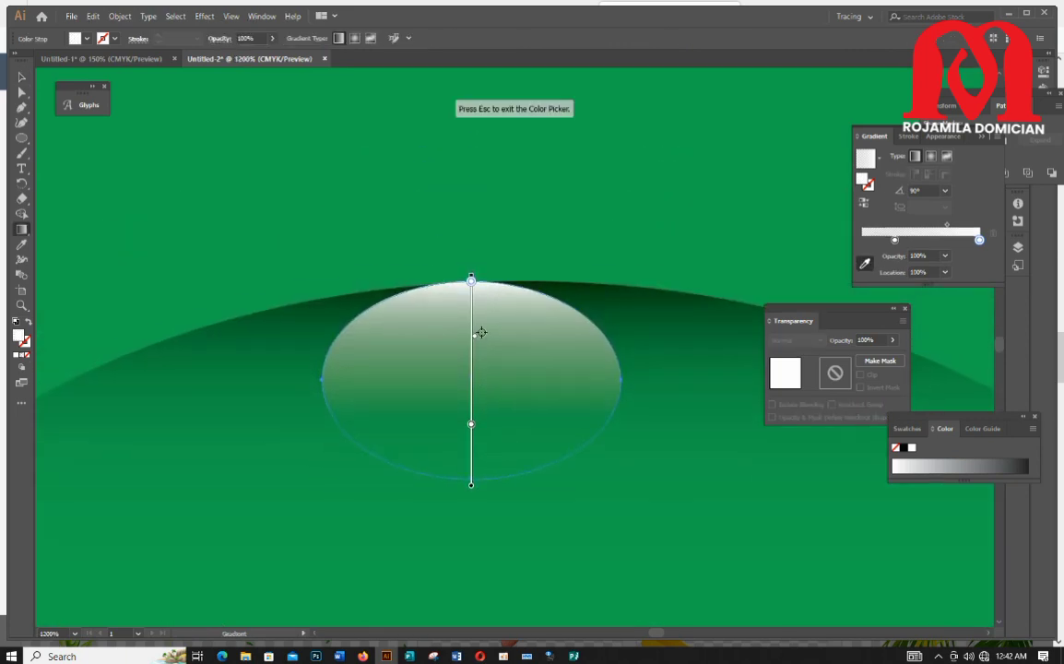
{"action": "left_click_drag", "start_coordinate": [475, 339], "coordinate": [474, 321]}
{"action": "left_click_drag", "start_coordinate": [471, 420], "coordinate": [471, 385]}
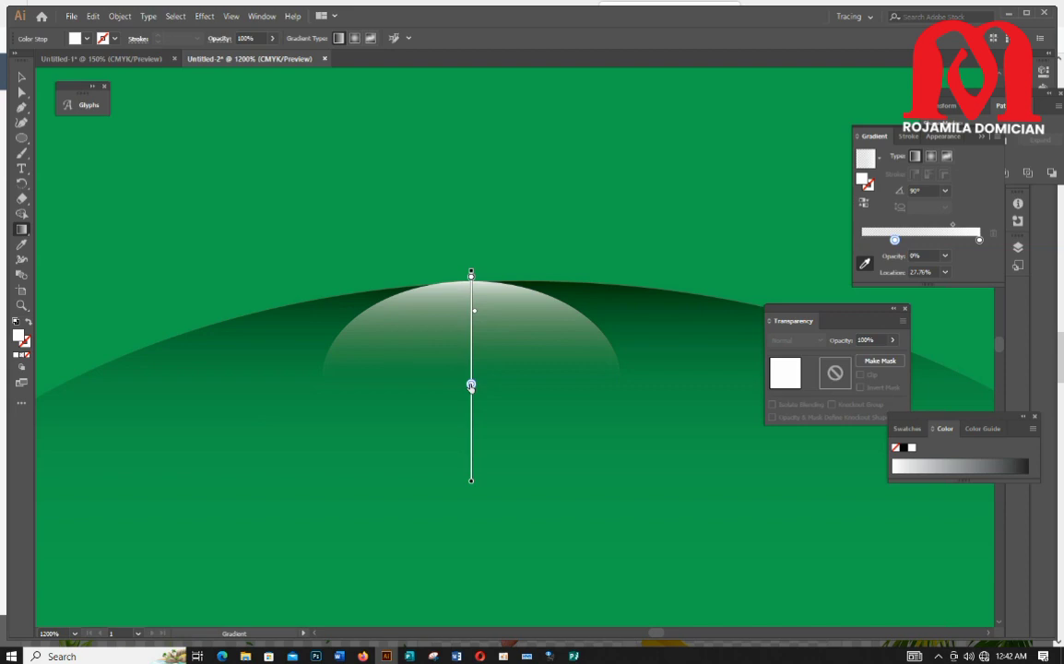
{"action": "scroll", "coordinate": [471, 385], "scroll_direction": "down", "scroll_amount": 6}
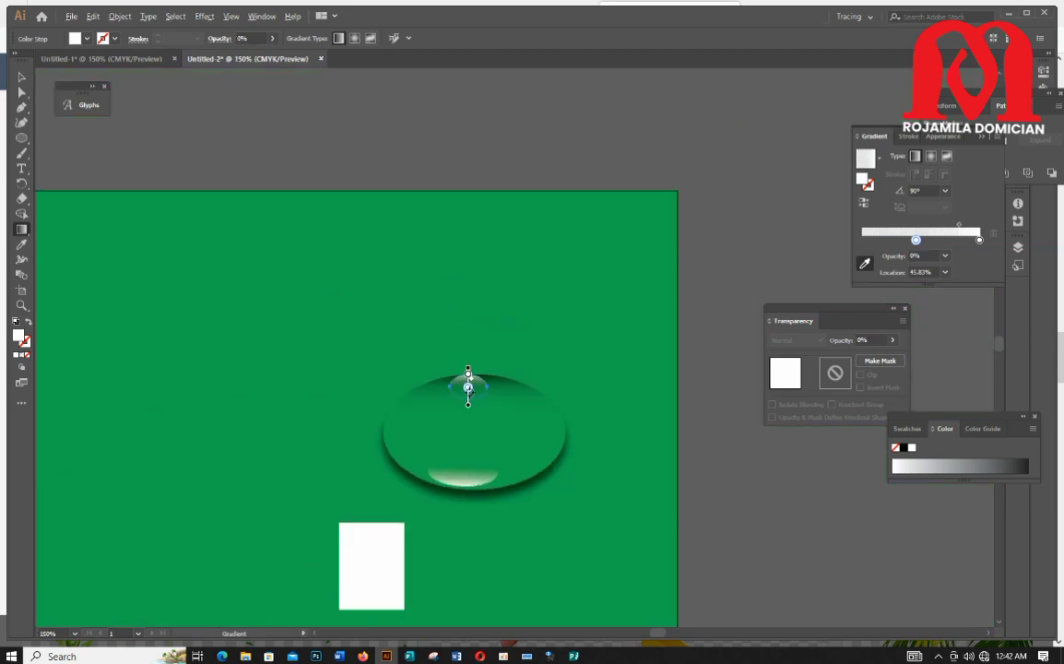
{"action": "scroll", "coordinate": [469, 396], "scroll_direction": "down", "scroll_amount": 3}
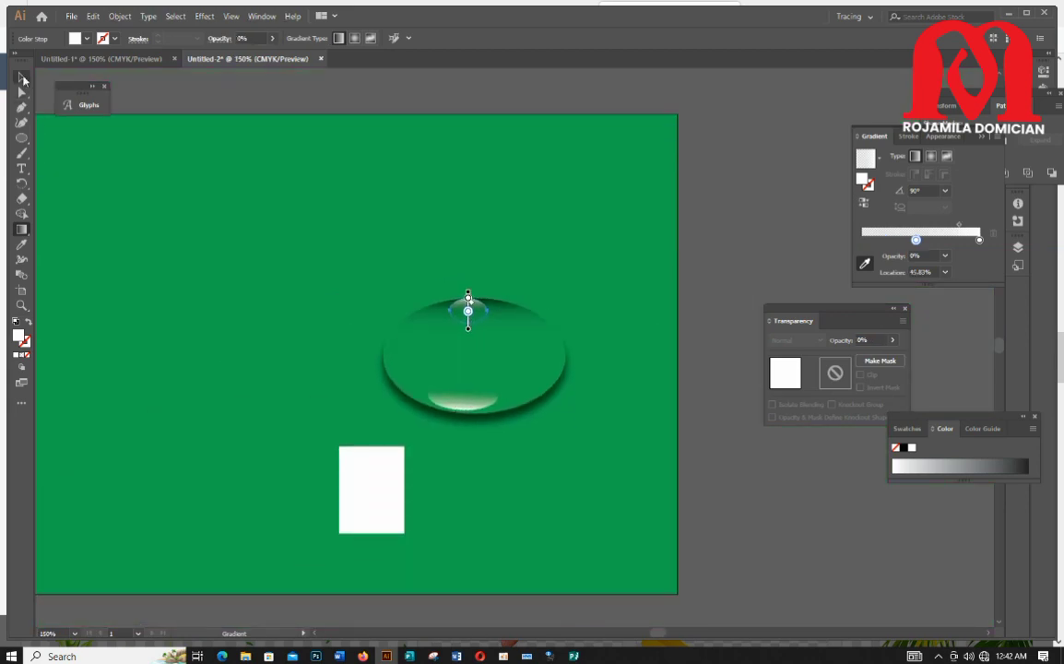
{"action": "left_click", "coordinate": [21, 76]}
{"action": "scroll", "coordinate": [653, 434], "scroll_direction": "down", "scroll_amount": 2}
{"action": "left_click", "coordinate": [520, 436]}
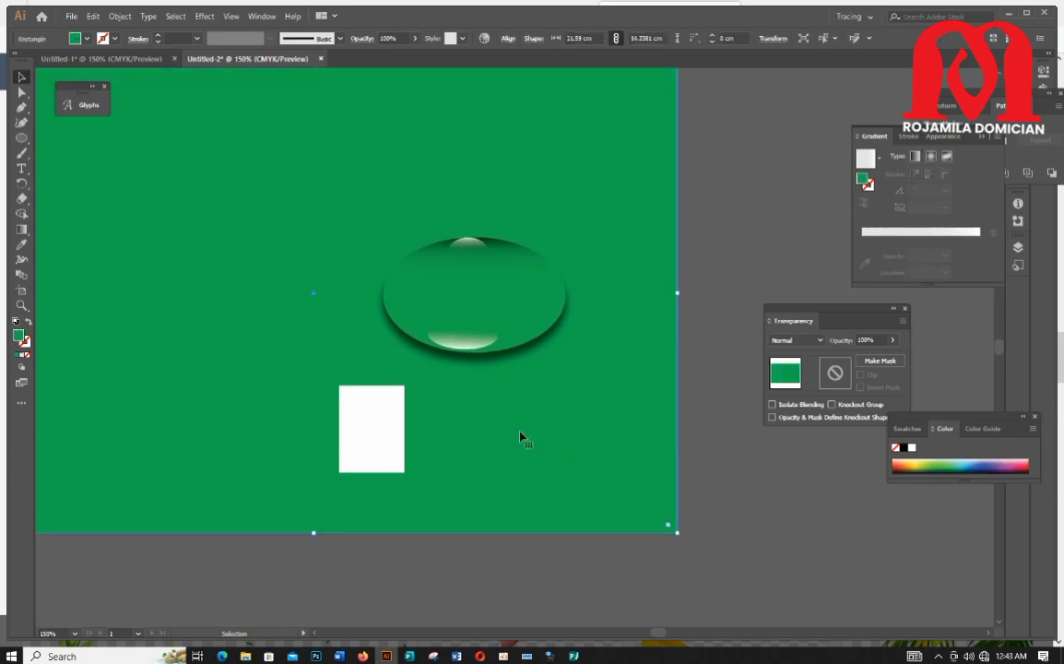
- Shorten the lower highlight's fade by shifting its midpoint toward white and the transparent stop to about 55.38%, and deselect it
{"action": "left_click", "coordinate": [468, 347]}
{"action": "scroll", "coordinate": [468, 347], "scroll_direction": "up", "scroll_amount": 3}
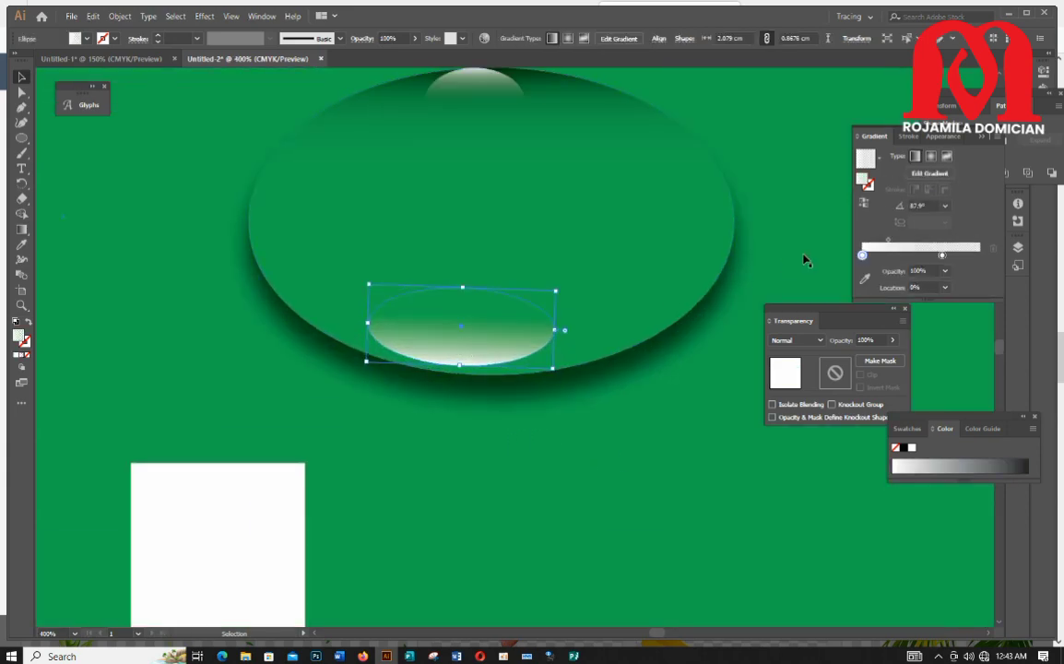
{"action": "left_click", "coordinate": [864, 279]}
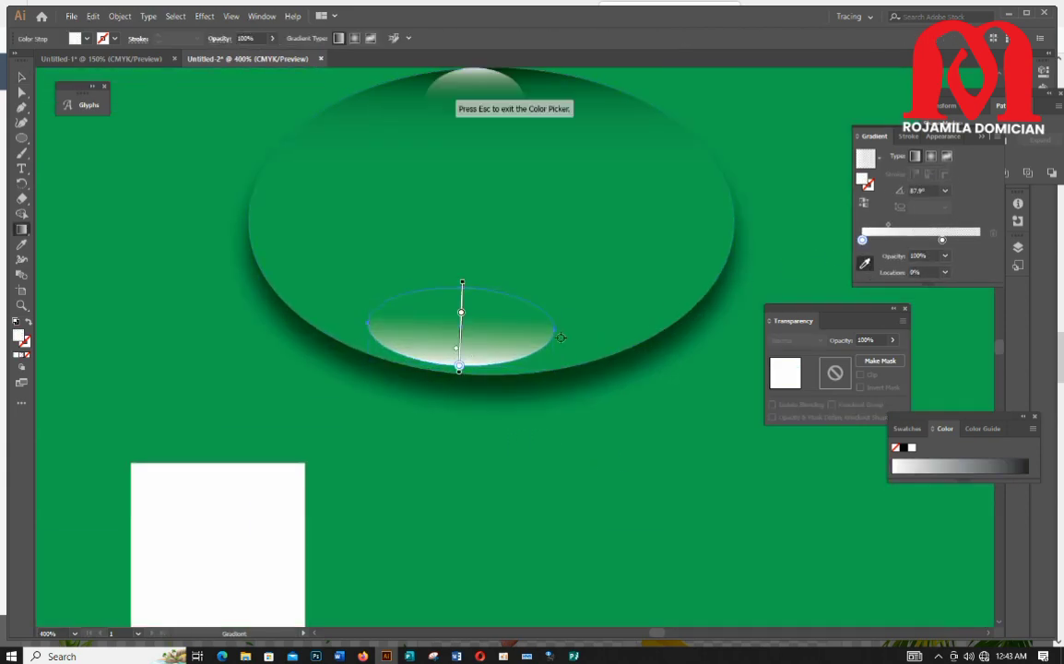
{"action": "key", "text": "Escape"}
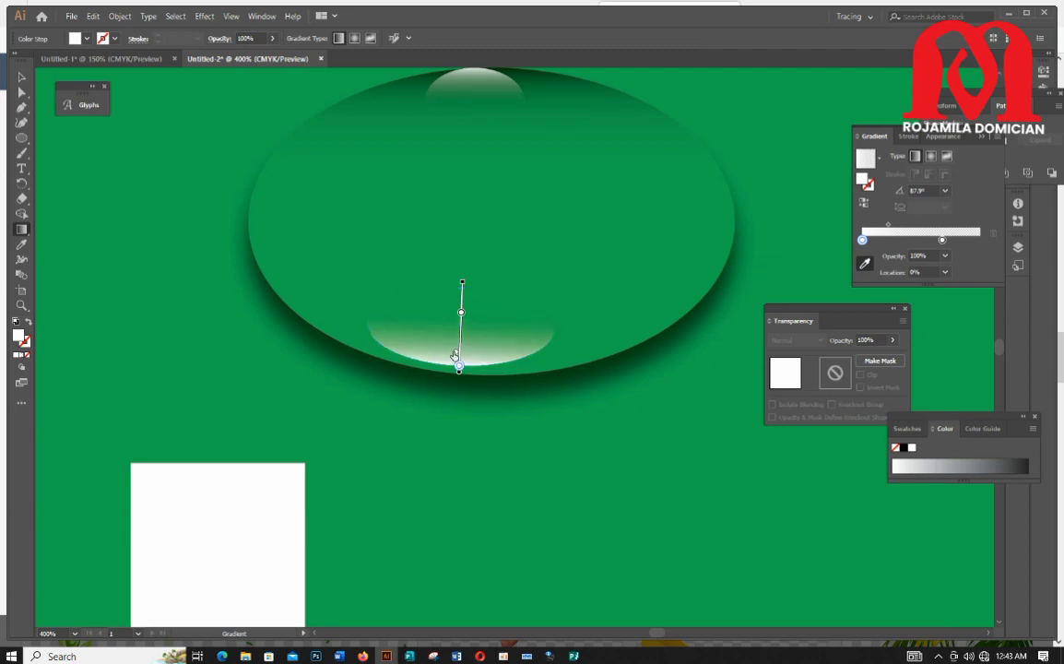
{"action": "left_click_drag", "start_coordinate": [455, 357], "coordinate": [455, 359]}
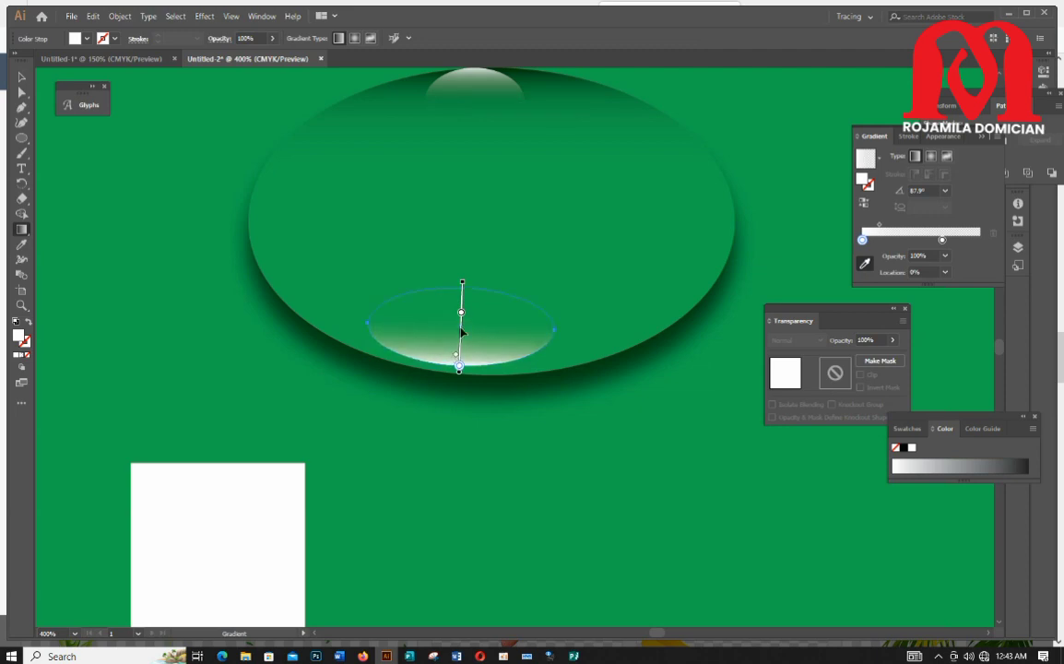
{"action": "left_click", "coordinate": [461, 314]}
{"action": "left_click_drag", "start_coordinate": [461, 318], "coordinate": [461, 322]}
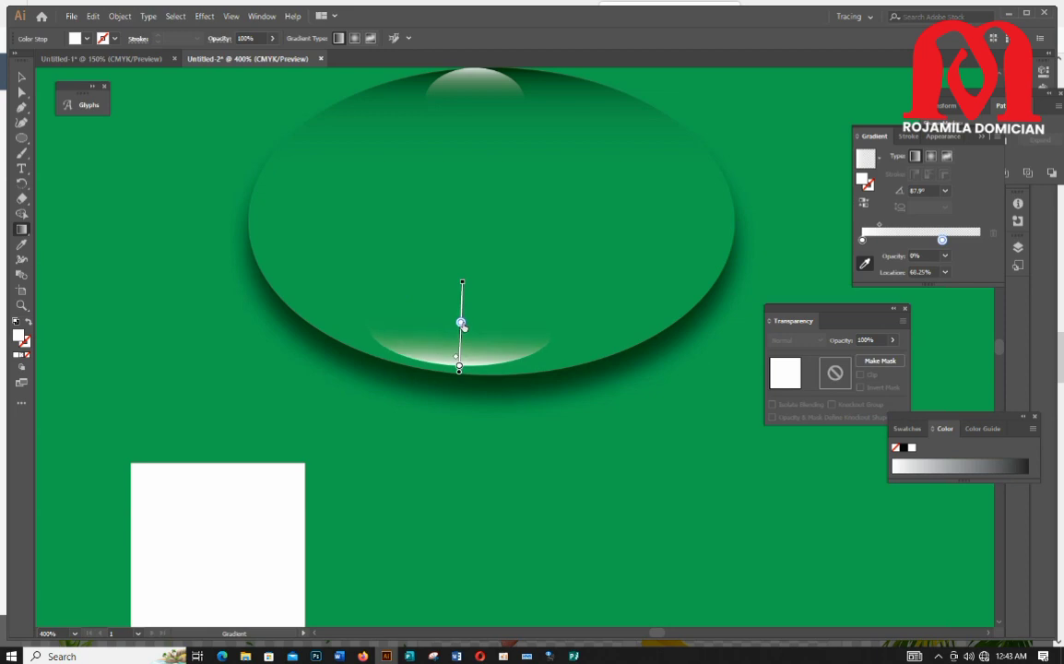
{"action": "left_click", "coordinate": [18, 78]}
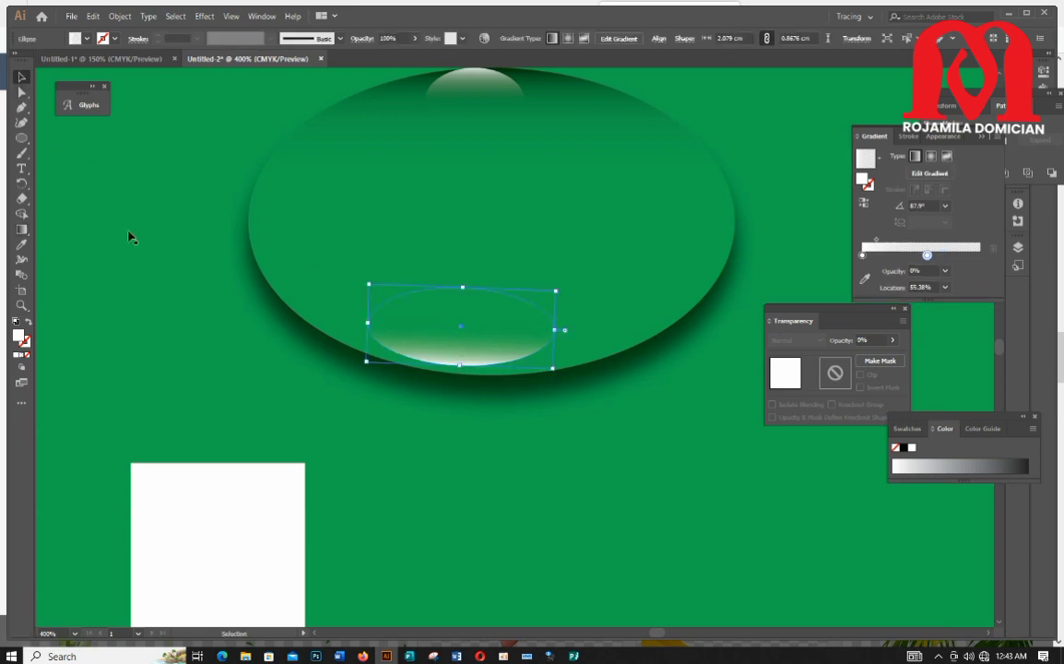
{"action": "key", "text": "ctrl+minus"}
{"action": "key", "text": "ctrl+minus"}
{"action": "key", "text": "ctrl+minus"}
{"action": "left_click", "coordinate": [269, 349]}
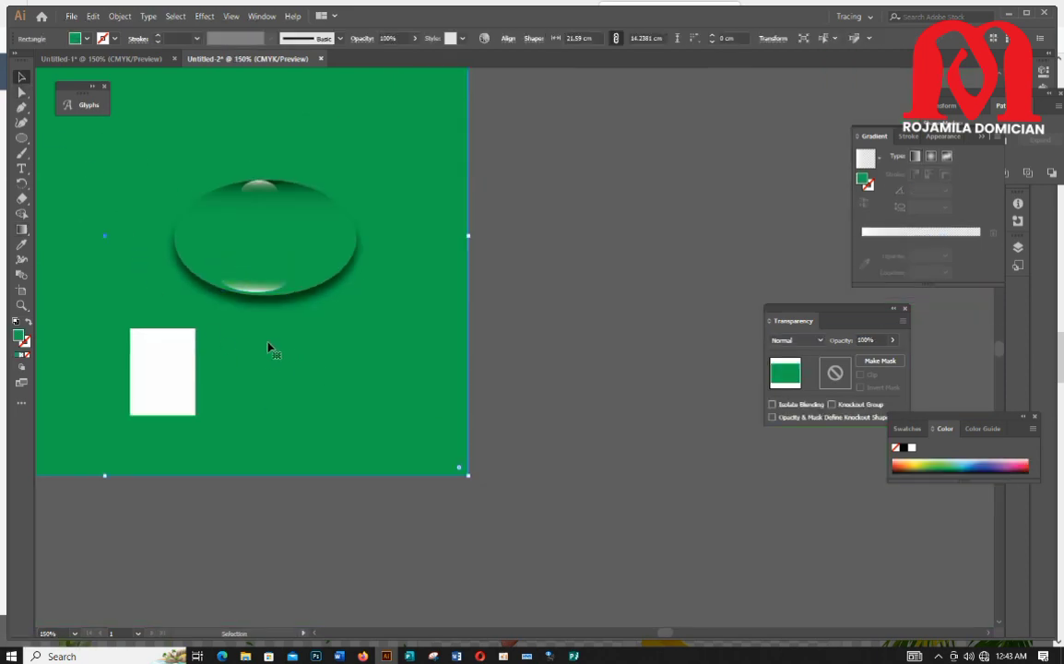
- Widen the lower highlight ellipse on both sides to about 2.74 cm
{"action": "left_click", "coordinate": [261, 291]}
{"action": "key", "text": "ctrl+plus"}
{"action": "key", "text": "ctrl+plus"}
{"action": "key", "text": "ctrl+plus"}
{"action": "key", "text": "ctrl+plus"}
{"action": "key", "text": "ctrl+plus"}
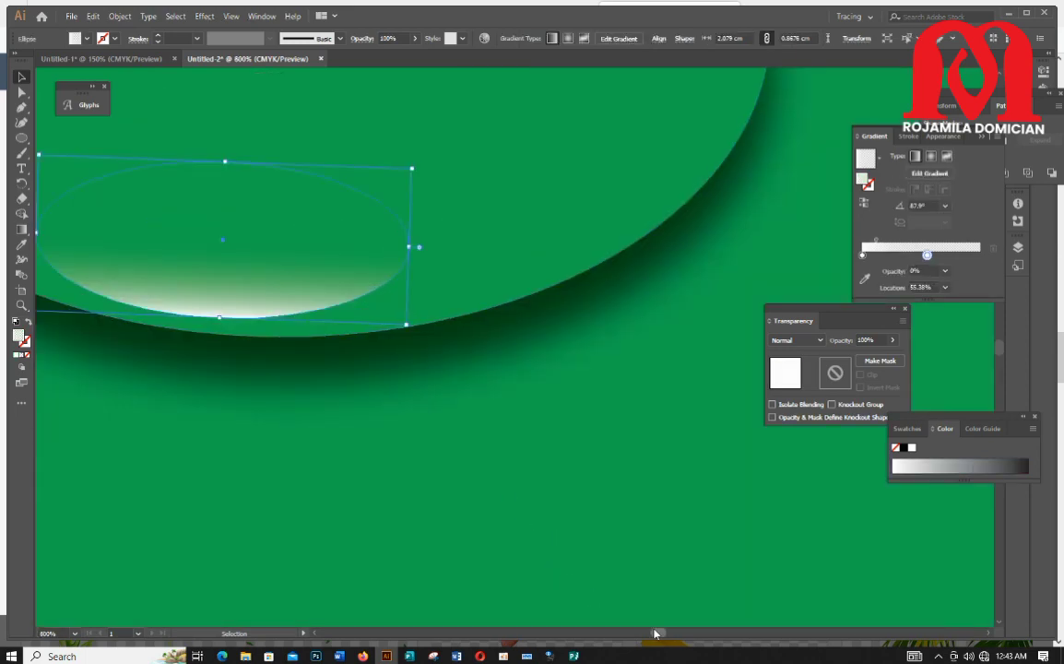
{"action": "scroll", "coordinate": [630, 614], "scroll_direction": "left", "scroll_amount": 5}
{"action": "scroll", "coordinate": [630, 616], "scroll_direction": "right", "scroll_amount": 4}
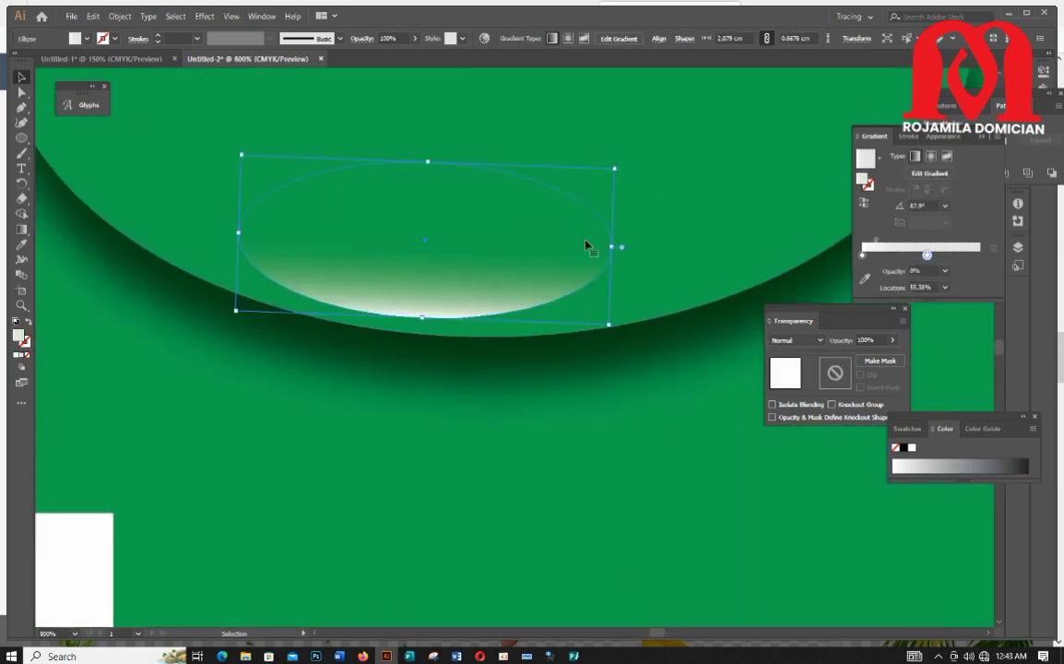
{"action": "scroll", "coordinate": [584, 241], "scroll_direction": "down", "scroll_amount": 1}
{"action": "left_click_drag", "start_coordinate": [609, 242], "coordinate": [669, 245]}
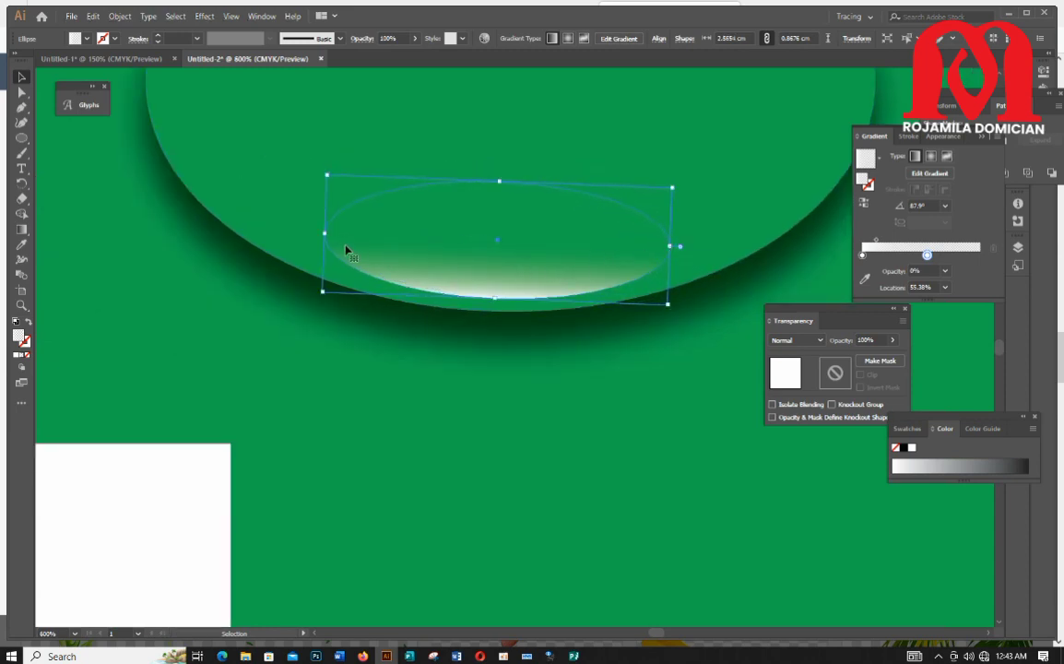
{"action": "left_click_drag", "start_coordinate": [328, 233], "coordinate": [300, 232]}
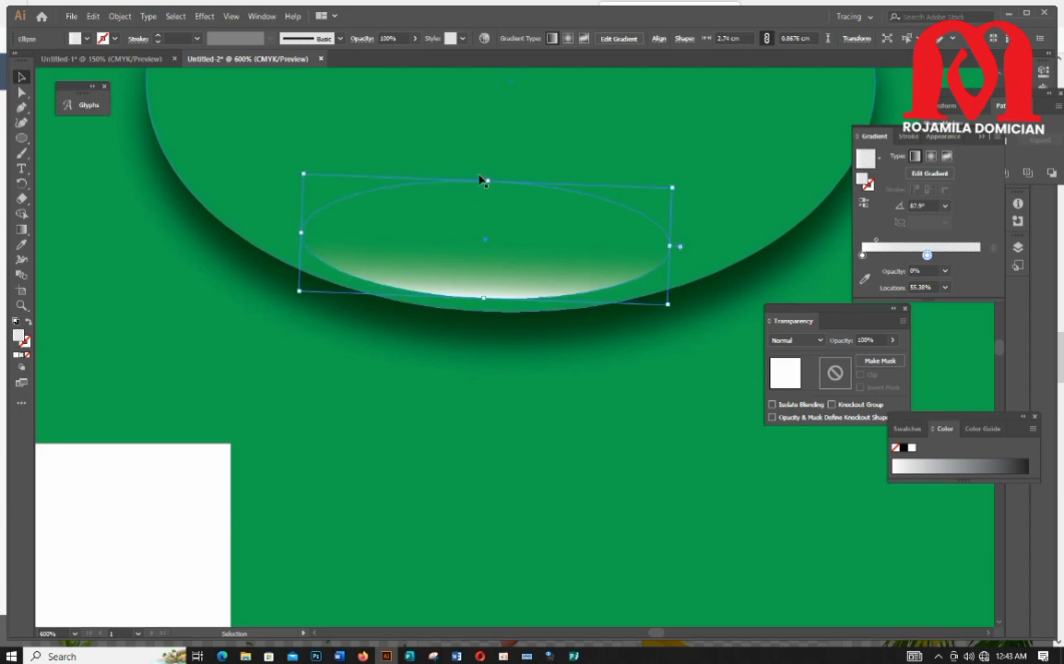
- Stretch the lower highlight vertically to about 1.38 cm high so its base meets the droplet's bottom edge, and deselect it
{"action": "left_click_drag", "start_coordinate": [488, 181], "coordinate": [490, 126]}
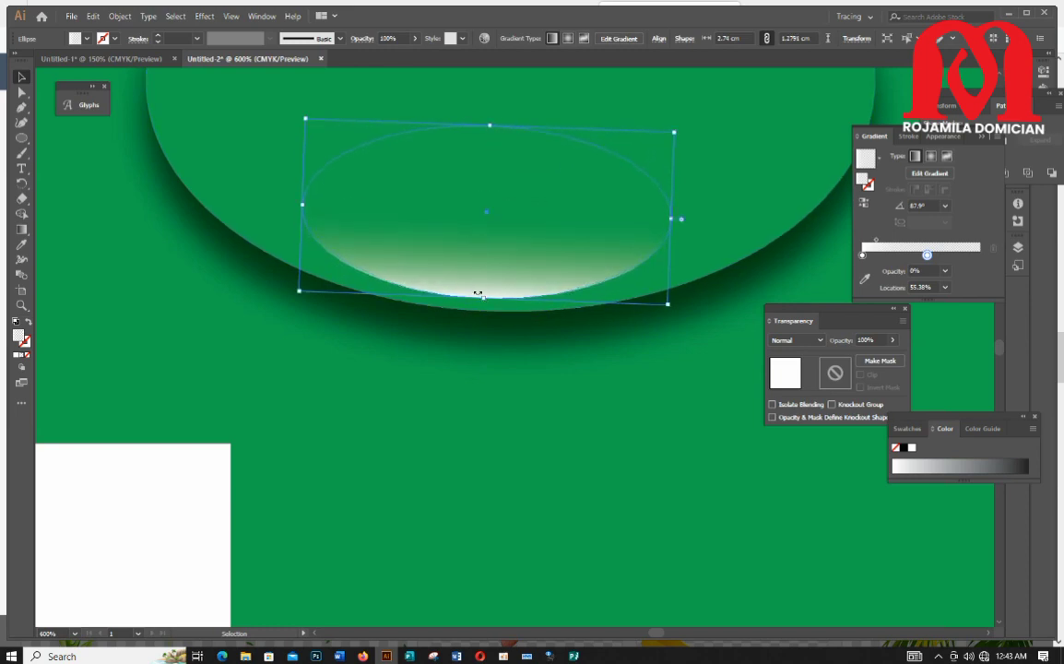
{"action": "left_click_drag", "start_coordinate": [484, 300], "coordinate": [481, 312]}
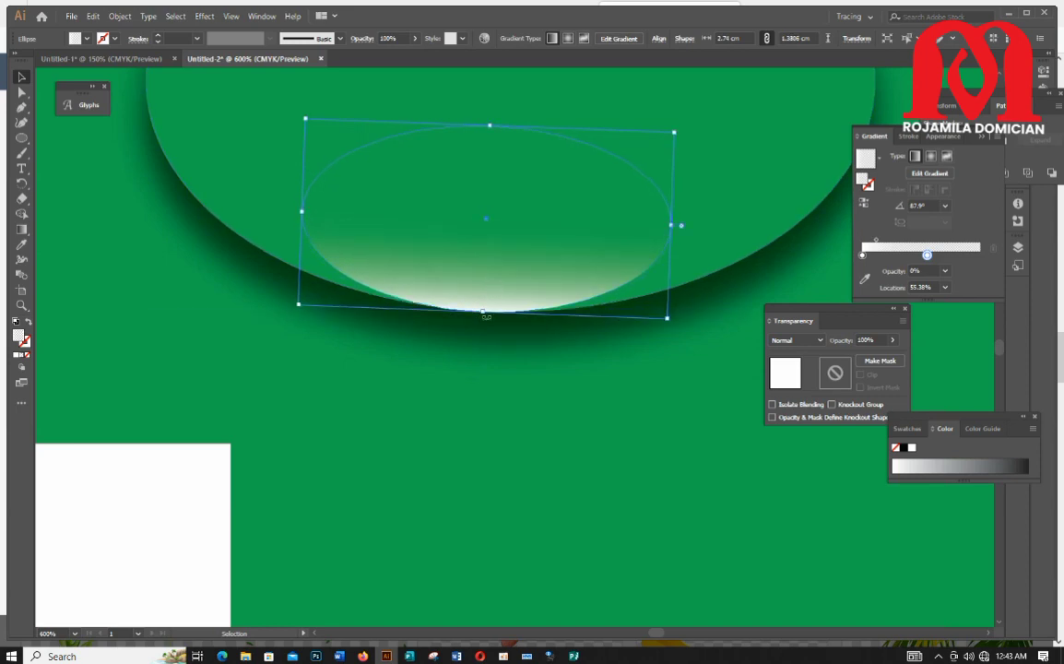
{"action": "left_click", "coordinate": [497, 441]}
{"action": "scroll", "coordinate": [499, 445], "scroll_direction": "down", "scroll_amount": 5}
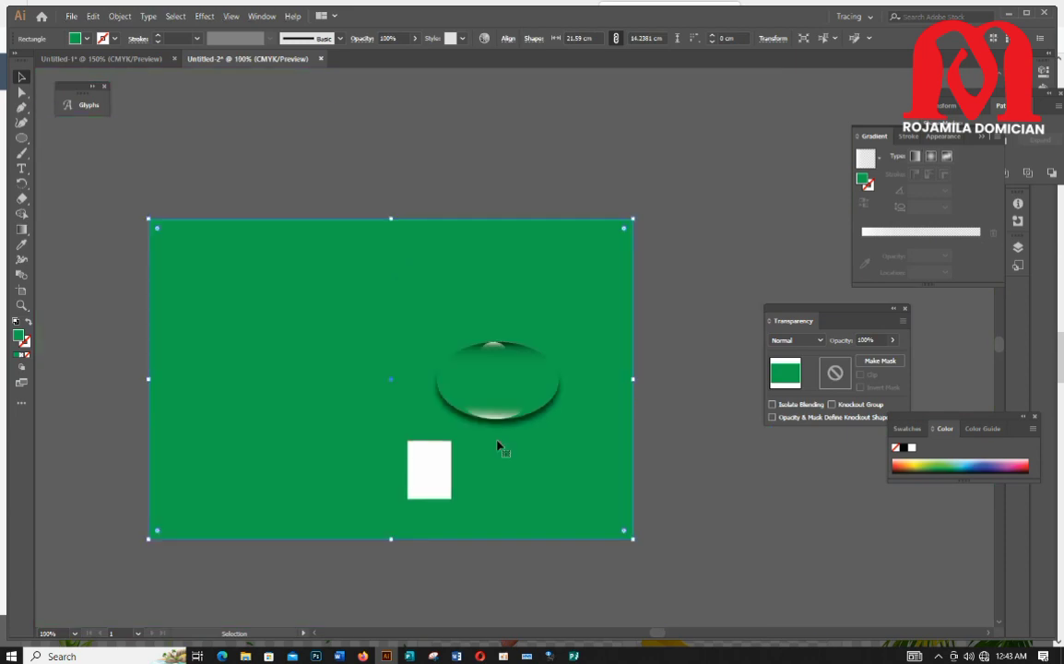
{"action": "scroll", "coordinate": [498, 447], "scroll_direction": "down", "scroll_amount": 3}
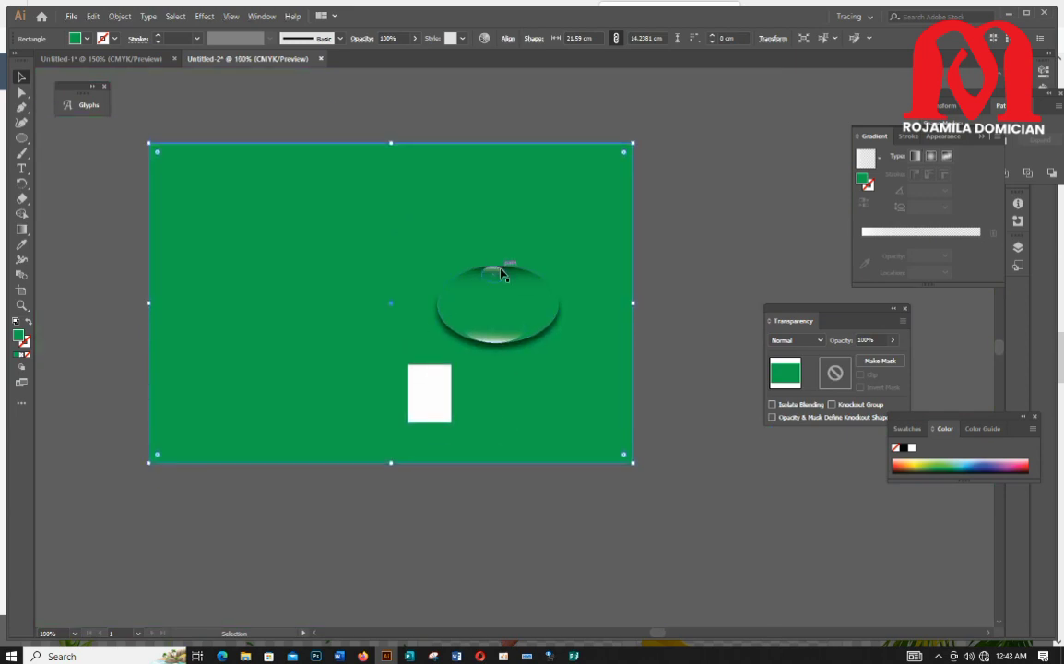
- Examine the highlights of the water drops on the leaves in the Untitled-1 document, and return to Untitled-2
{"action": "left_click", "coordinate": [125, 57]}
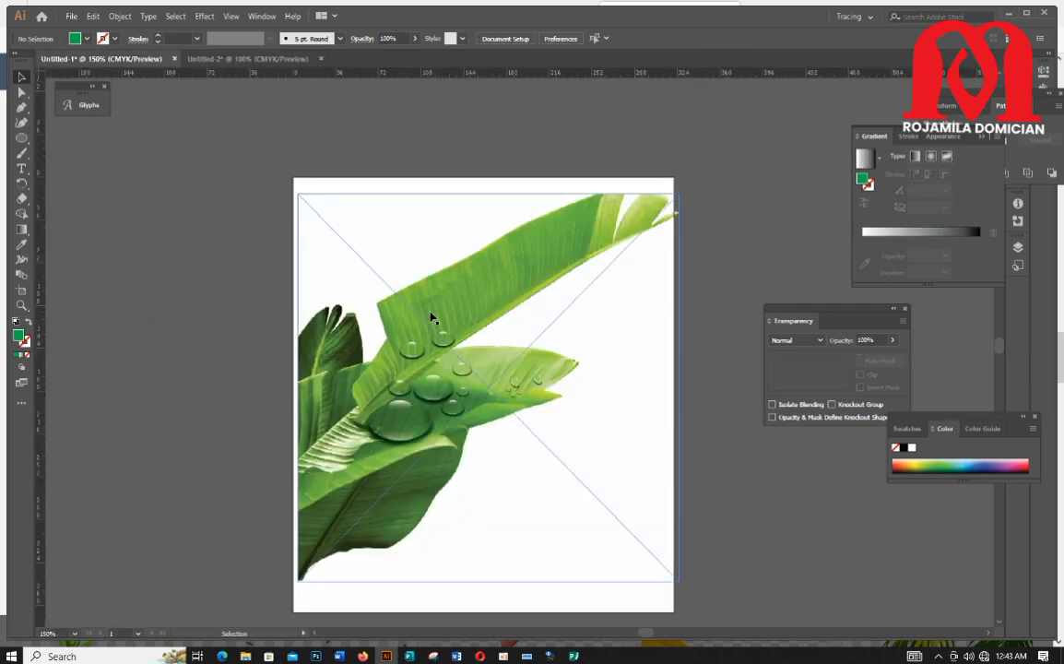
{"action": "scroll", "coordinate": [431, 318], "scroll_direction": "down", "scroll_amount": 2}
{"action": "scroll", "coordinate": [442, 314], "scroll_direction": "up", "scroll_amount": 4}
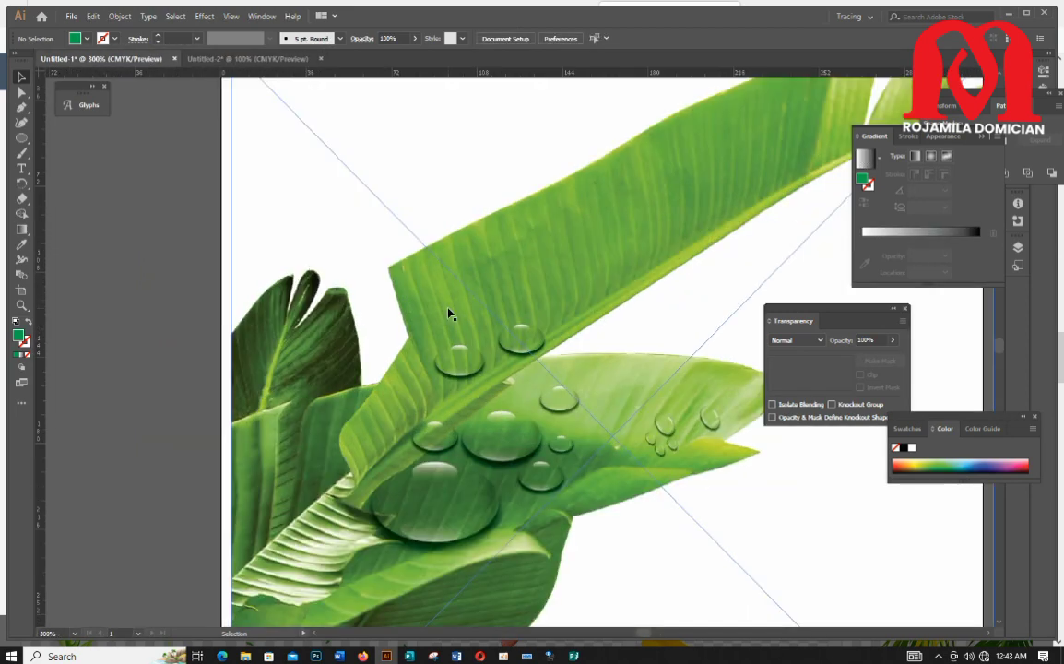
{"action": "scroll", "coordinate": [449, 314], "scroll_direction": "down", "scroll_amount": 1}
{"action": "scroll", "coordinate": [449, 316], "scroll_direction": "up", "scroll_amount": 3}
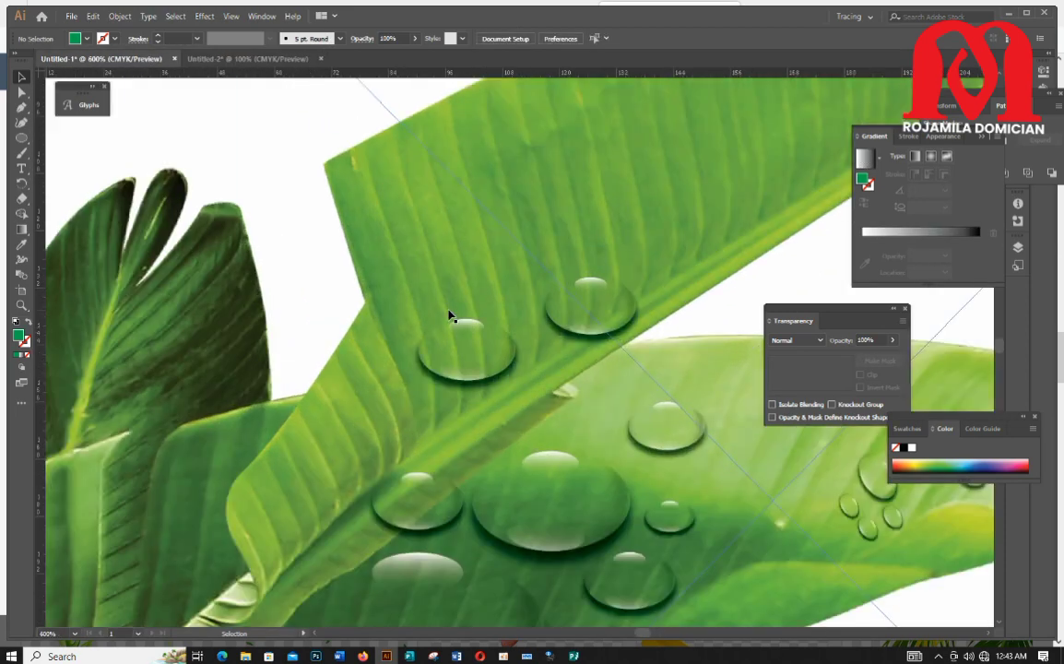
{"action": "scroll", "coordinate": [449, 316], "scroll_direction": "down", "scroll_amount": 6}
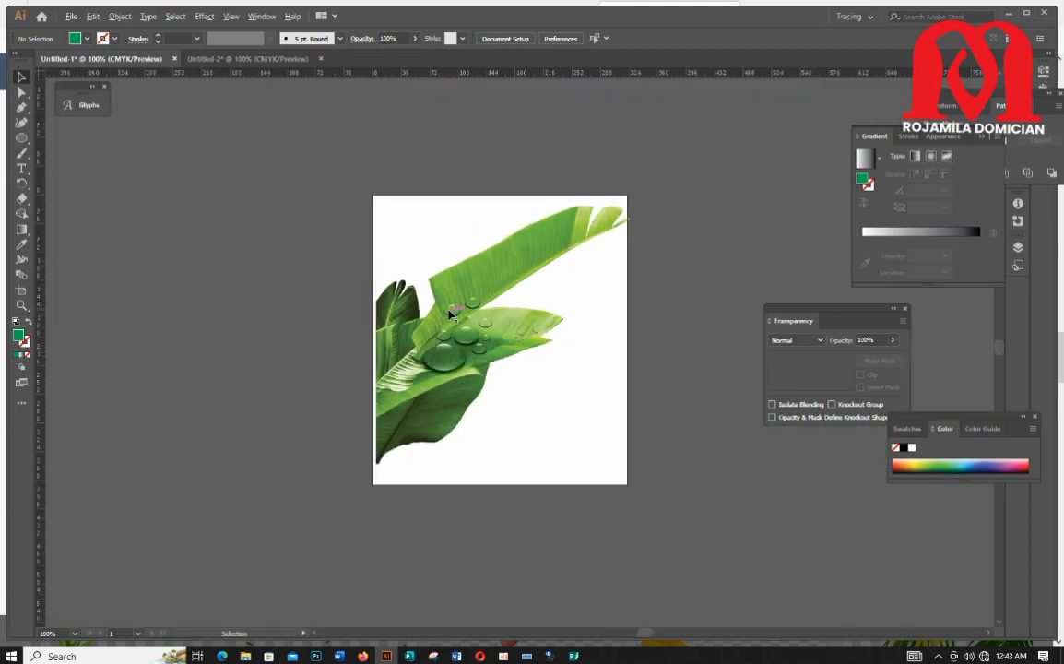
{"action": "scroll", "coordinate": [472, 316], "scroll_direction": "up", "scroll_amount": 2}
{"action": "left_click", "coordinate": [247, 58]}
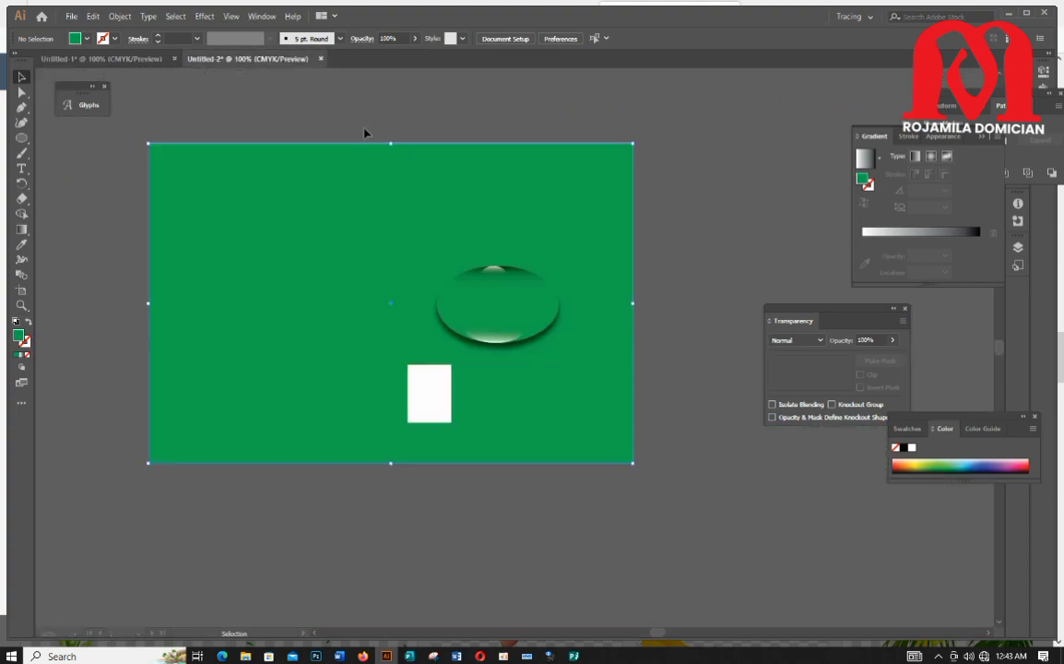
- Lengthen the upper highlight's fade by shifting the gradient midpoint away from white and the transparent stop to about 40.06%, and deselect it
{"action": "scroll", "coordinate": [496, 318], "scroll_direction": "up", "scroll_amount": 4}
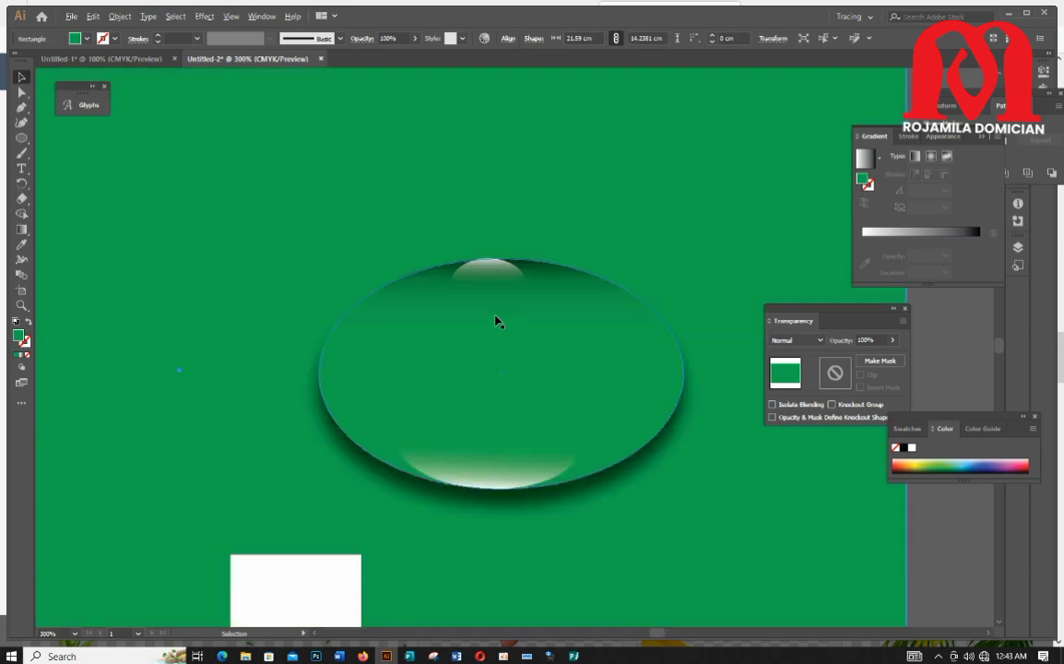
{"action": "scroll", "coordinate": [492, 290], "scroll_direction": "up", "scroll_amount": 2}
{"action": "left_click", "coordinate": [491, 287]}
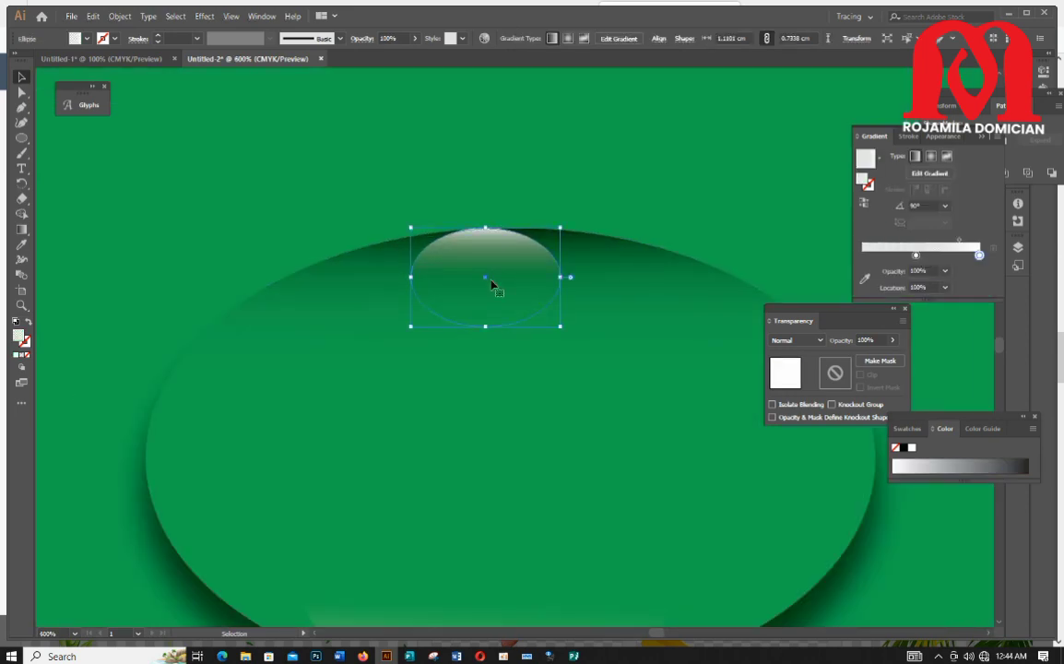
{"action": "left_click", "coordinate": [865, 277]}
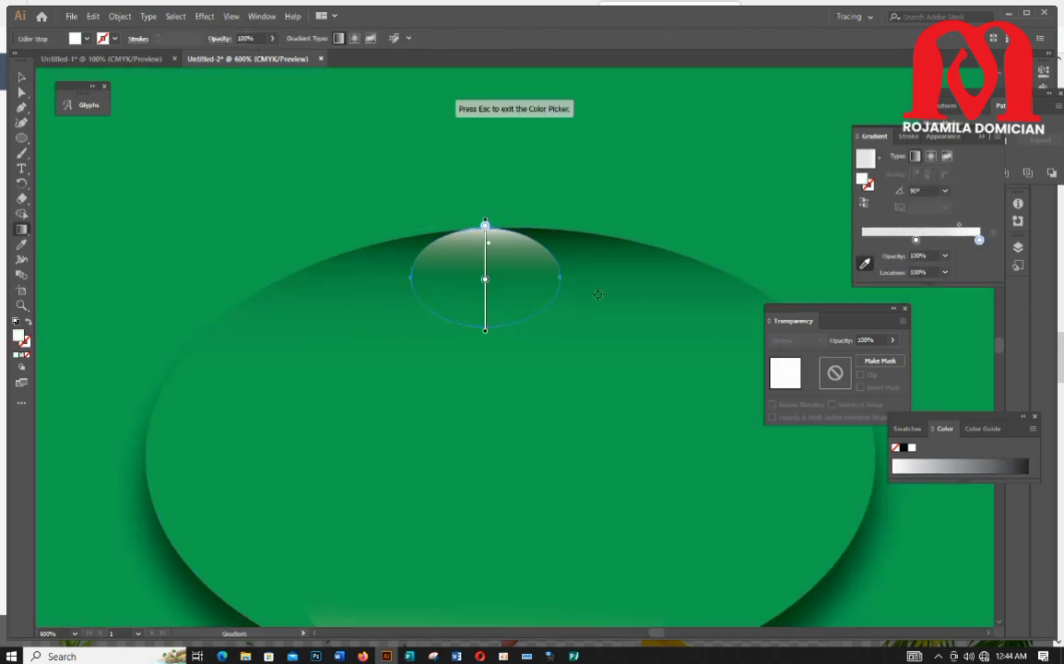
{"action": "key", "text": "Escape"}
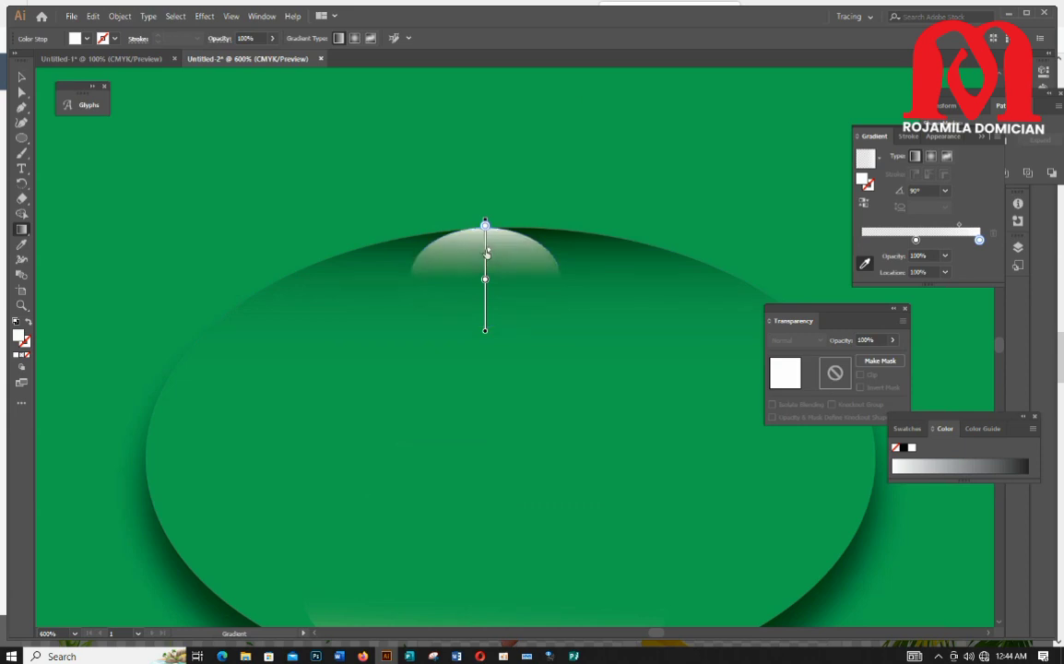
{"action": "left_click", "coordinate": [485, 281]}
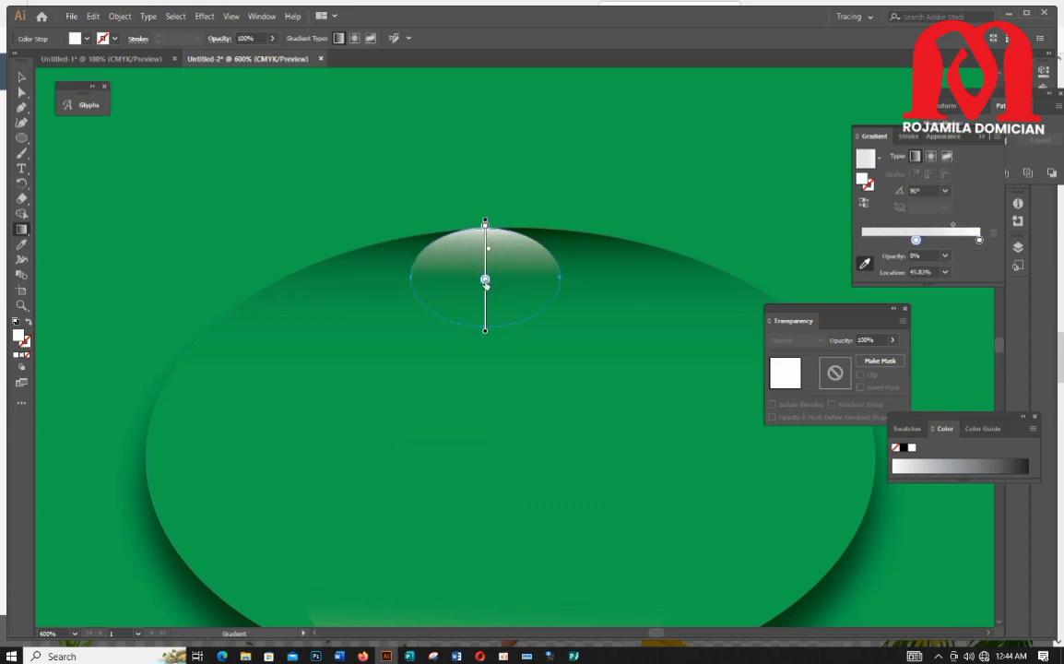
{"action": "left_click_drag", "start_coordinate": [485, 287], "coordinate": [485, 281]}
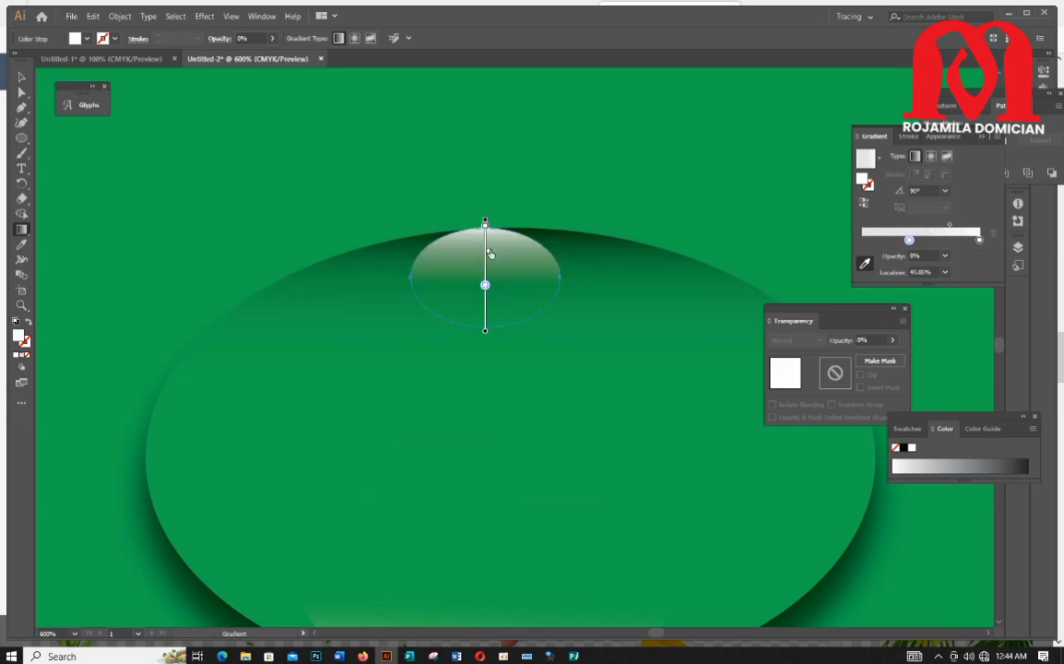
{"action": "scroll", "coordinate": [499, 287], "scroll_direction": "down", "scroll_amount": 6}
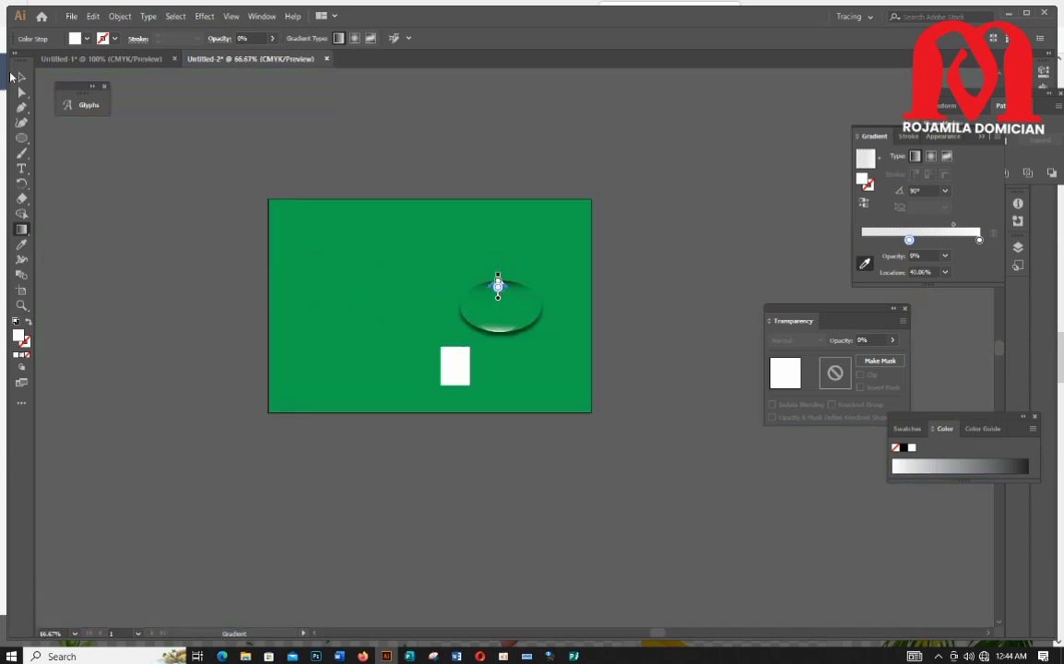
{"action": "left_click", "coordinate": [19, 76]}
{"action": "left_click", "coordinate": [216, 289]}
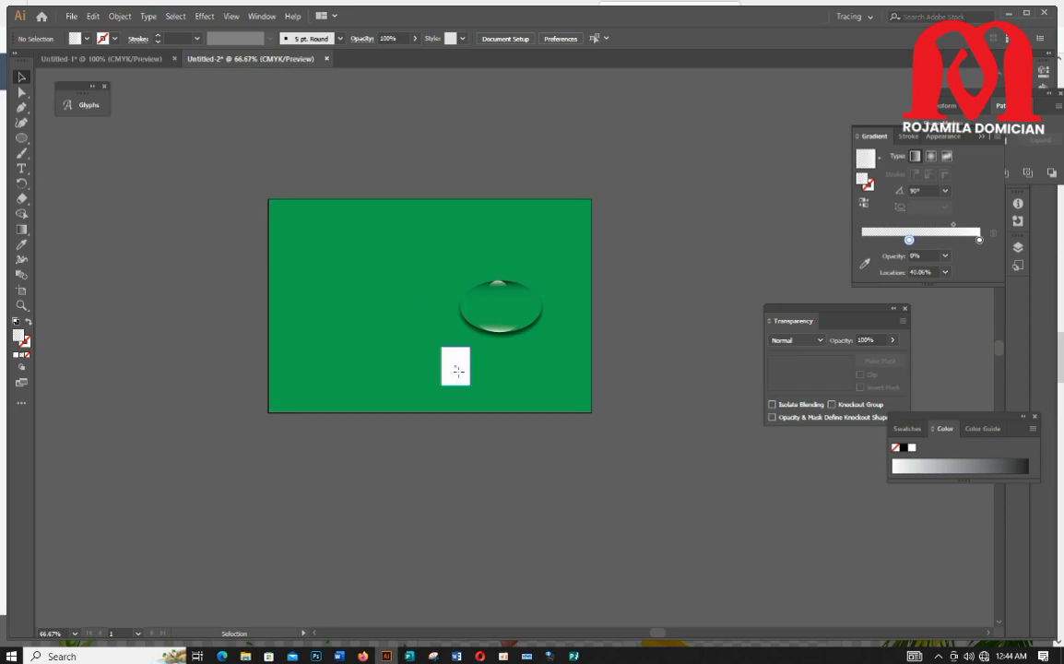
- Move the small white rectangle off the green background into the empty area below, and check the reference drops in Untitled-1
{"action": "left_click_drag", "start_coordinate": [458, 371], "coordinate": [578, 525]}
{"action": "scroll", "coordinate": [560, 423], "scroll_direction": "up", "scroll_amount": 2}
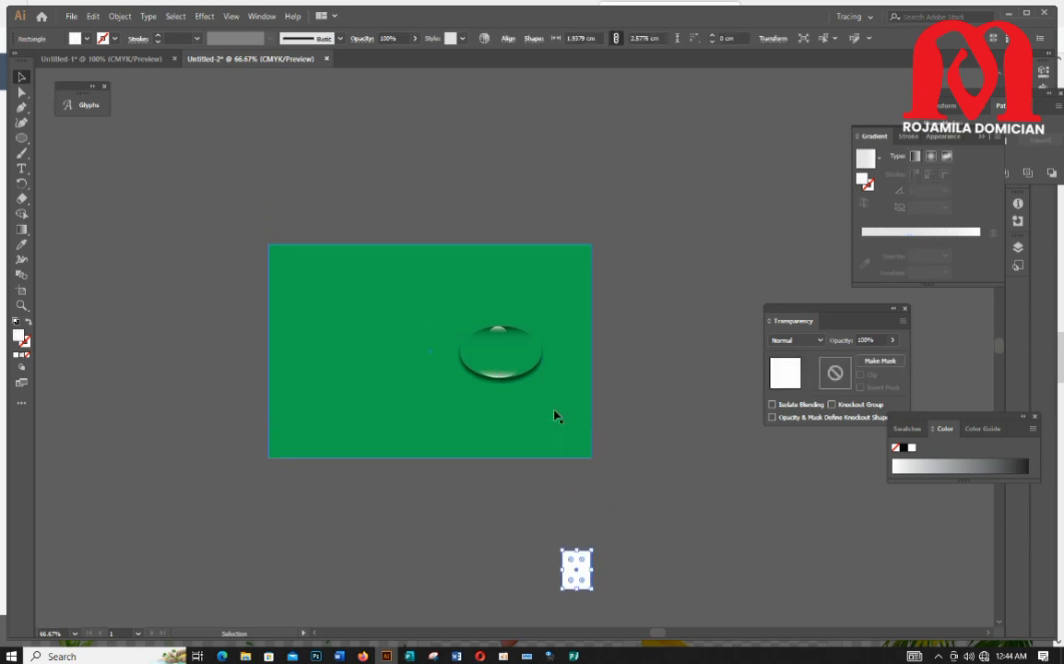
{"action": "left_click", "coordinate": [123, 58]}
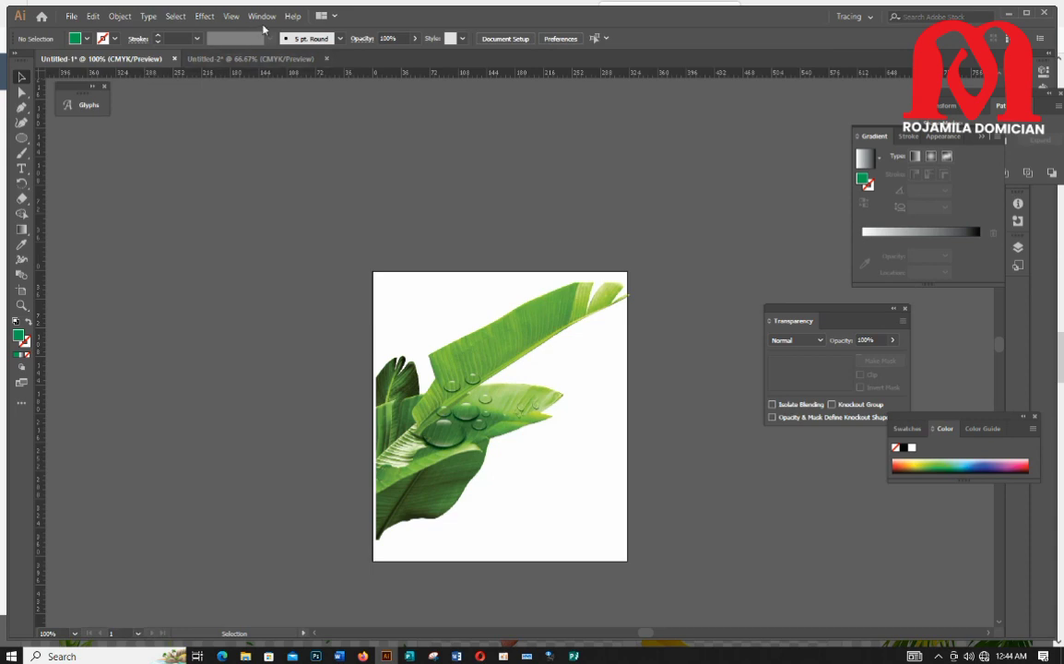
{"action": "left_click", "coordinate": [247, 58]}
- Soften the dark shading at the droplet's top by shifting the Multiply ellipse's gradient midpoint toward the black stop
{"action": "left_click", "coordinate": [633, 271]}
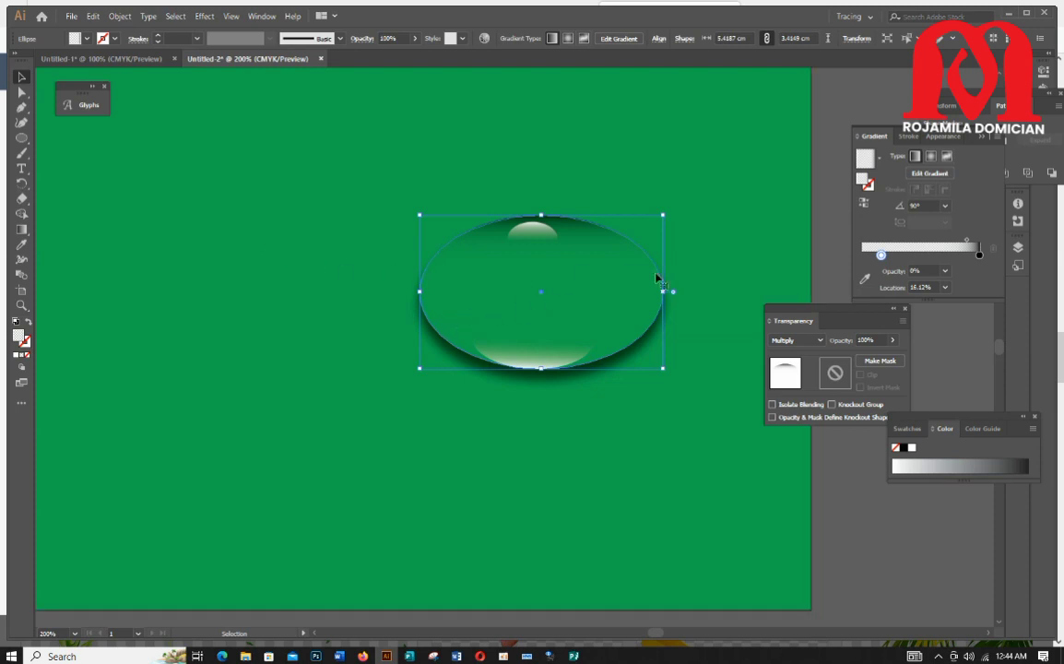
{"action": "left_click", "coordinate": [864, 279]}
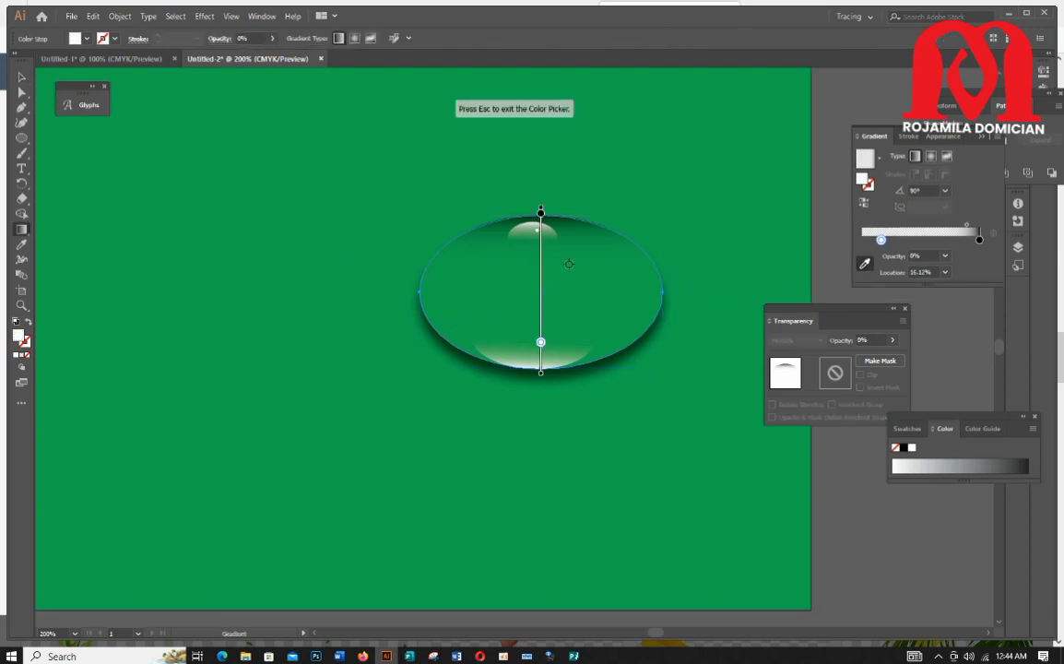
{"action": "left_click", "coordinate": [541, 213]}
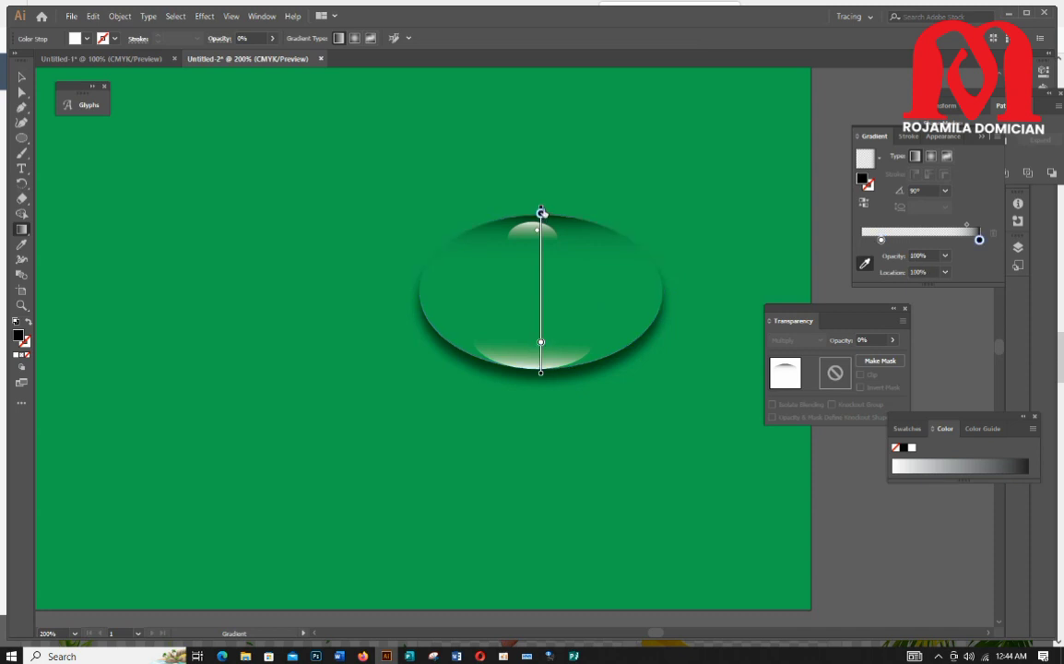
{"action": "left_click_drag", "start_coordinate": [534, 229], "coordinate": [535, 222]}
{"action": "left_click", "coordinate": [21, 76]}
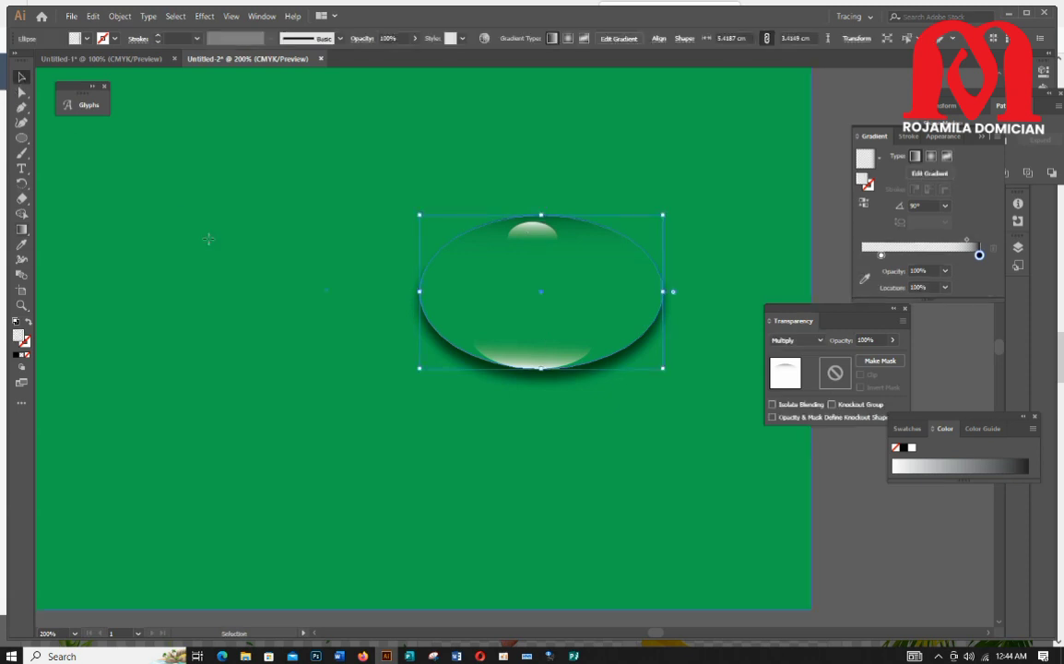
- Lock the green background rectangle
{"action": "left_click", "coordinate": [380, 423]}
{"action": "scroll", "coordinate": [461, 433], "scroll_direction": "down", "scroll_amount": 1}
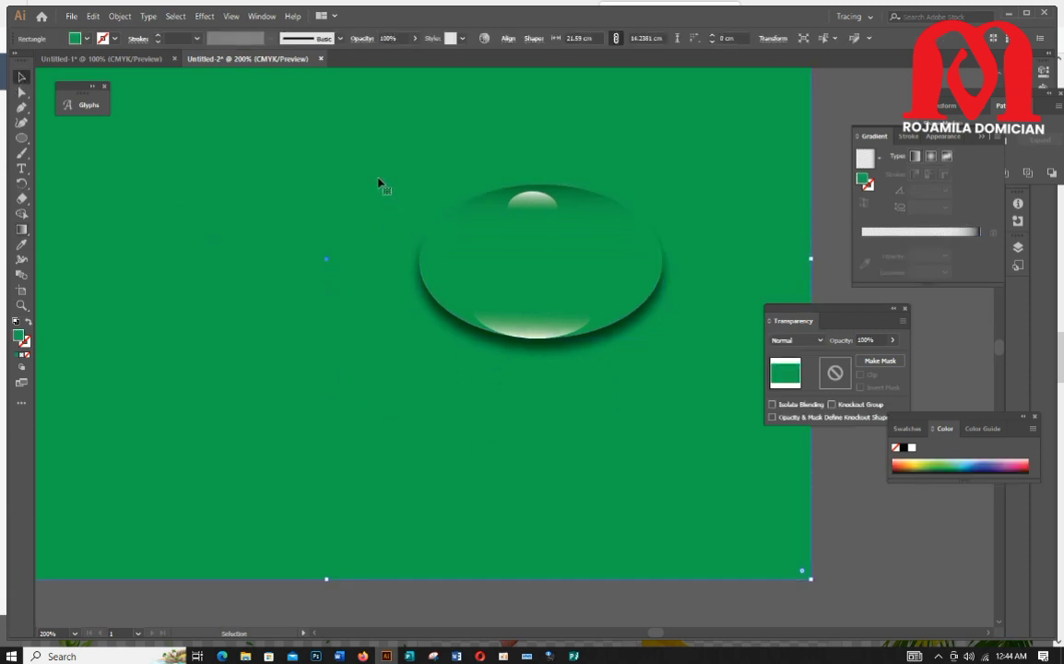
{"action": "key", "text": "ctrl+shift+a"}
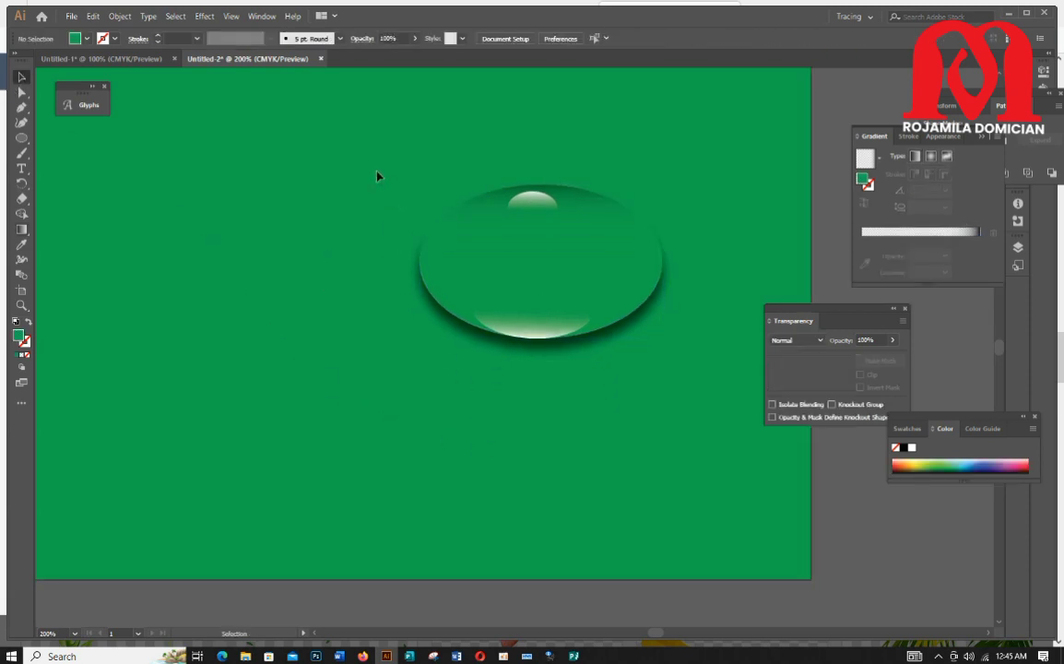
- Group the droplet's body, shadow and highlight ellipses
{"action": "left_click", "coordinate": [627, 323]}
{"action": "right_click", "coordinate": [601, 287]}
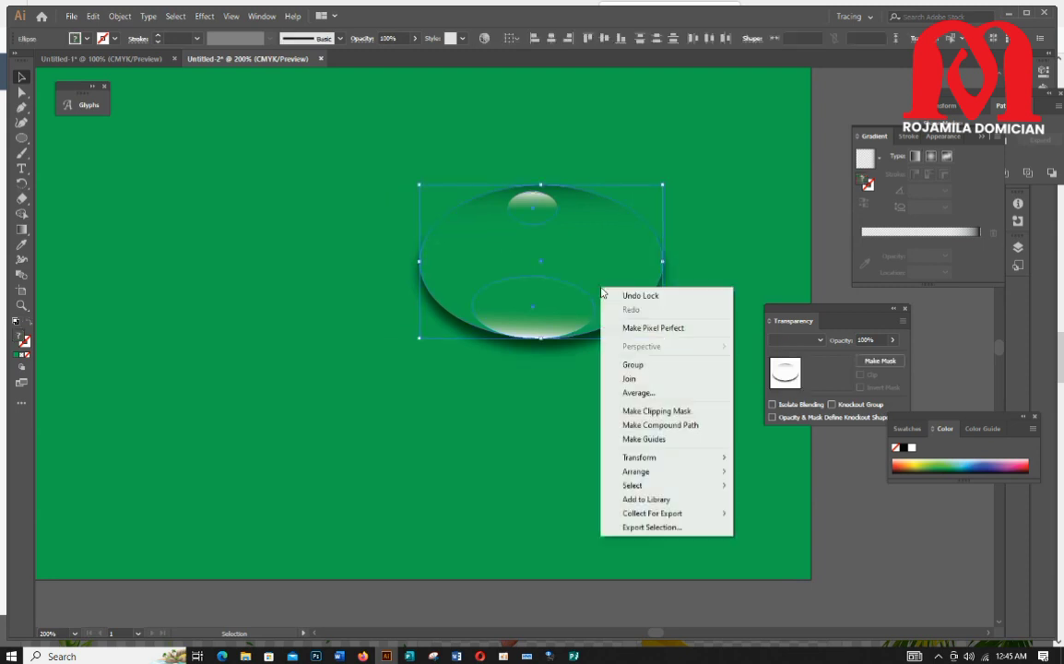
{"action": "left_click", "coordinate": [653, 367]}
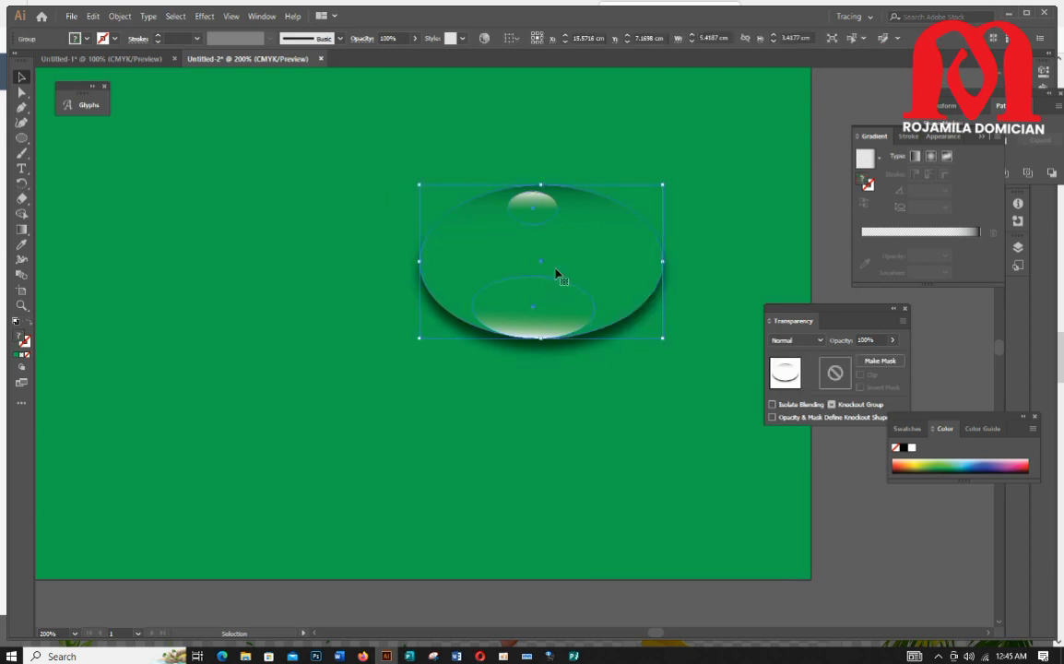
- Duplicate the grouped droplet below the original, scale the copy to about 1.57 by 0.99 cm, and deselect it
{"action": "left_click_drag", "start_coordinate": [557, 275], "coordinate": [551, 447]}
{"action": "scroll", "coordinate": [550, 446], "scroll_direction": "down", "scroll_amount": 1}
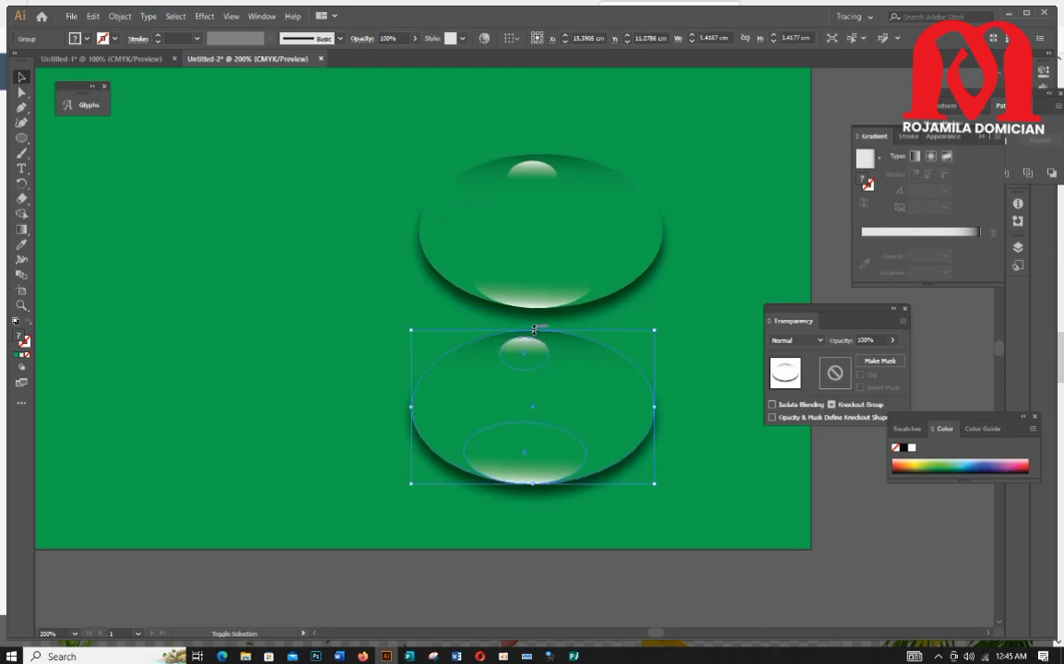
{"action": "left_click_drag", "start_coordinate": [534, 328], "coordinate": [636, 343]}
{"action": "scroll", "coordinate": [391, 507], "scroll_direction": "up", "scroll_amount": 2}
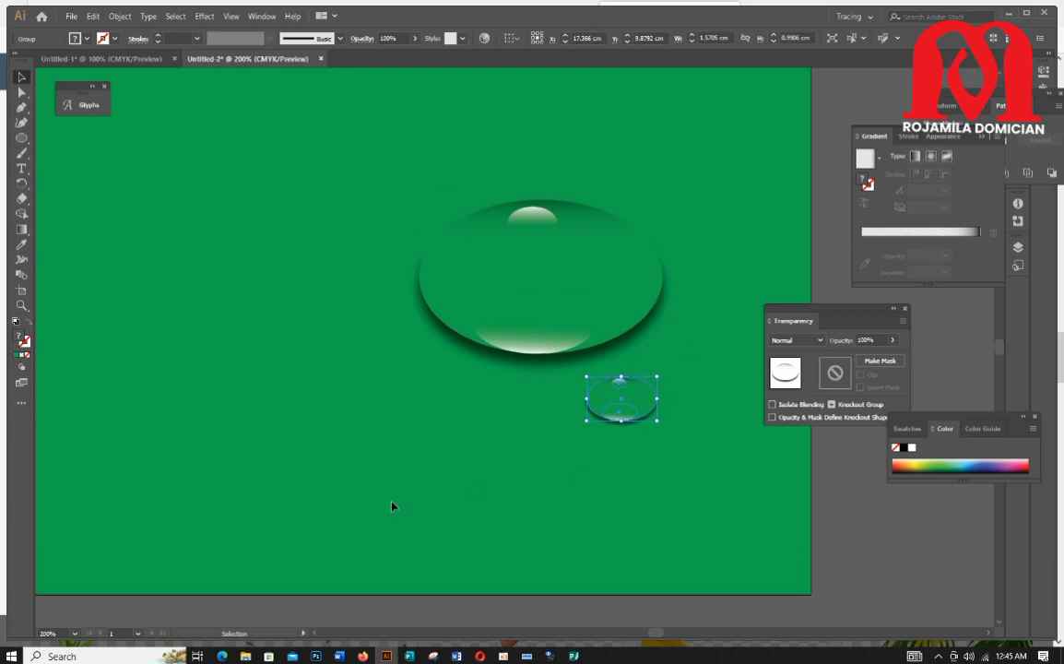
{"action": "left_click", "coordinate": [576, 522]}
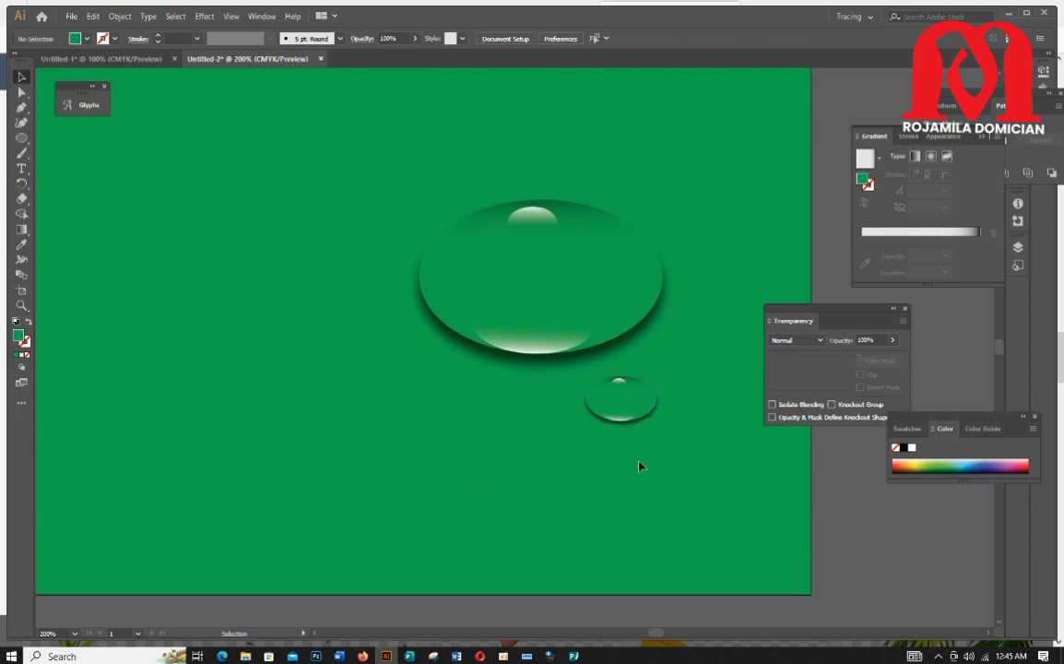
- Duplicate the small droplet horizontally so the copy sits directly to its left
{"action": "left_click_drag", "start_coordinate": [642, 398], "coordinate": [571, 397]}
{"action": "scroll", "coordinate": [569, 429], "scroll_direction": "down", "scroll_amount": 1}
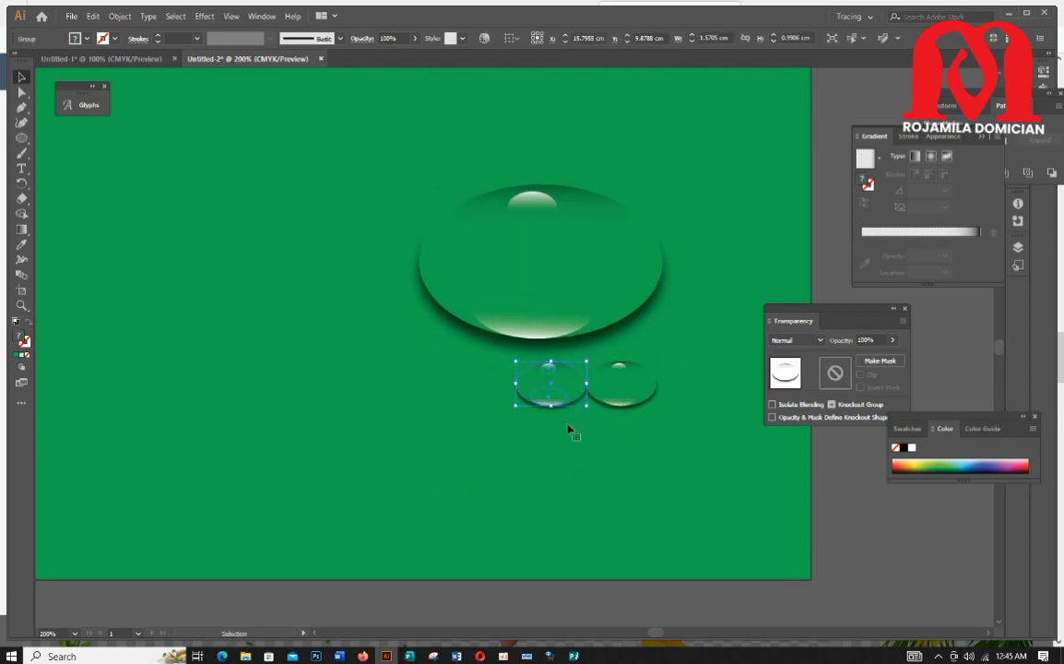
- Duplicate a small droplet below the right one, scale the copy to about 1.09 by 0.68 cm, and deselect it
{"action": "left_click", "coordinate": [569, 450]}
{"action": "scroll", "coordinate": [568, 449], "scroll_direction": "down", "scroll_amount": 1}
{"action": "scroll", "coordinate": [568, 450], "scroll_direction": "down", "scroll_amount": 2}
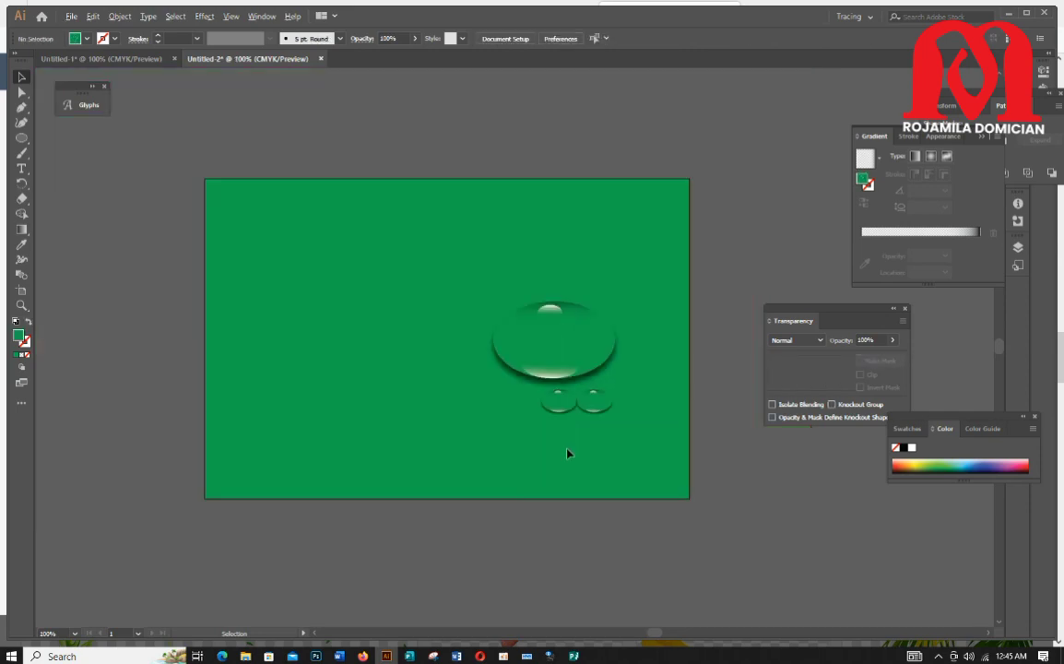
{"action": "left_click_drag", "start_coordinate": [559, 404], "coordinate": [600, 432]}
{"action": "left_click", "coordinate": [601, 452]}
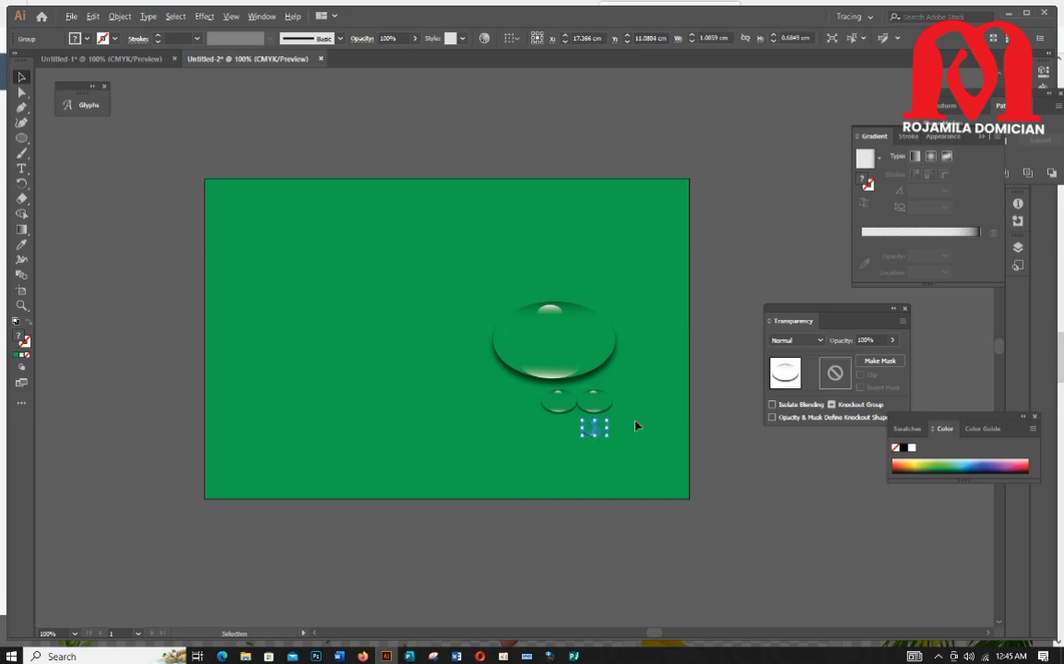
{"action": "scroll", "coordinate": [636, 425], "scroll_direction": "up", "scroll_amount": 2}
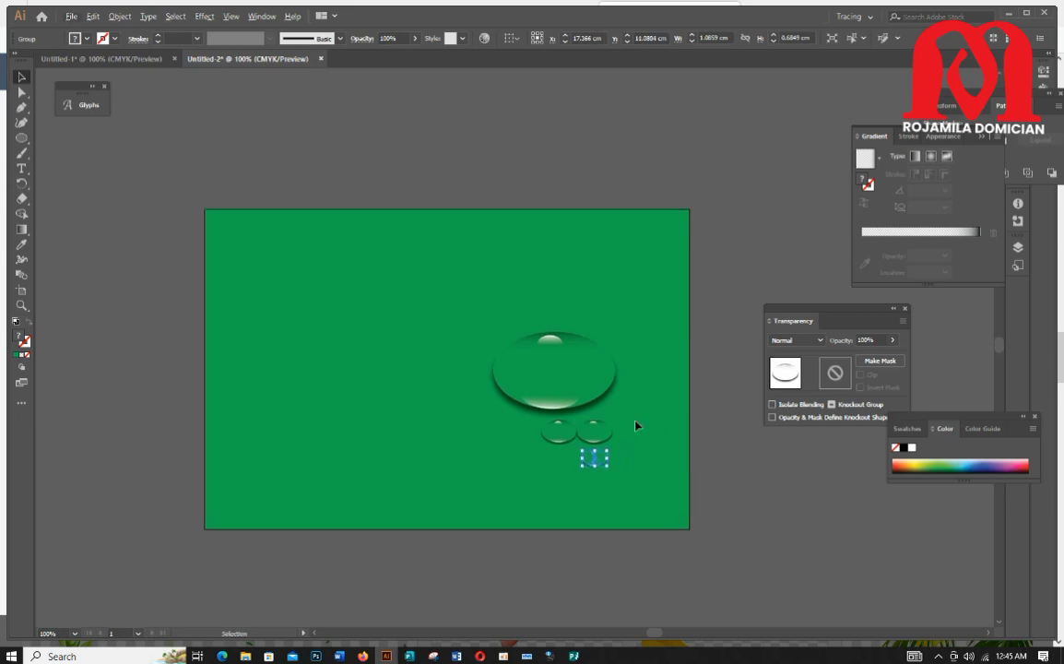
{"action": "scroll", "coordinate": [635, 425], "scroll_direction": "up", "scroll_amount": 2}
{"action": "left_click", "coordinate": [714, 505]}
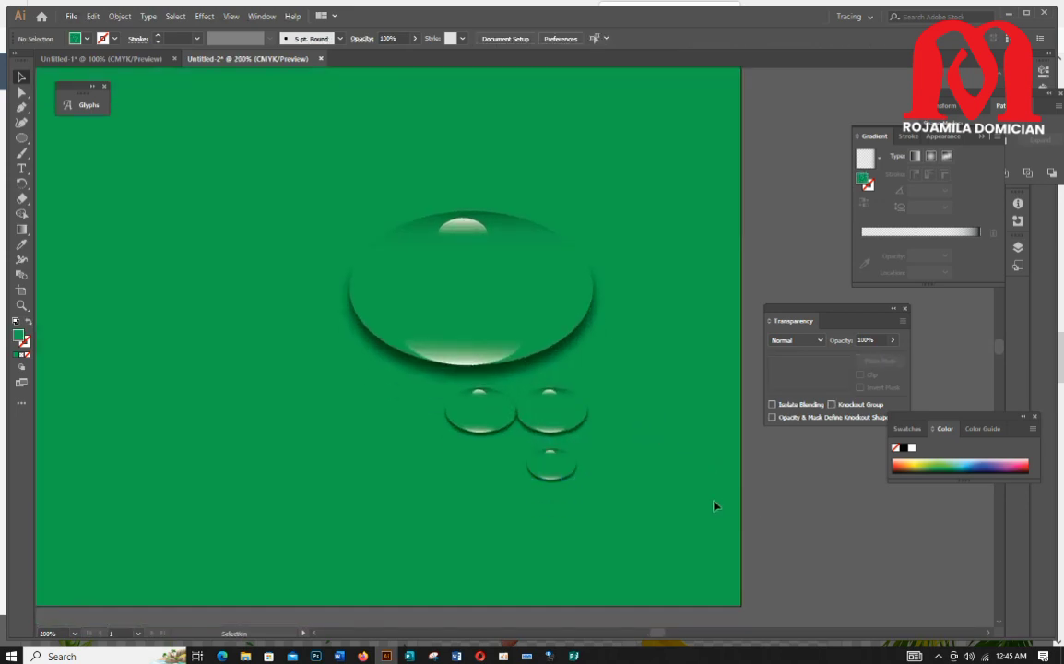
{"action": "scroll", "coordinate": [641, 422], "scroll_direction": "down", "scroll_amount": 1}
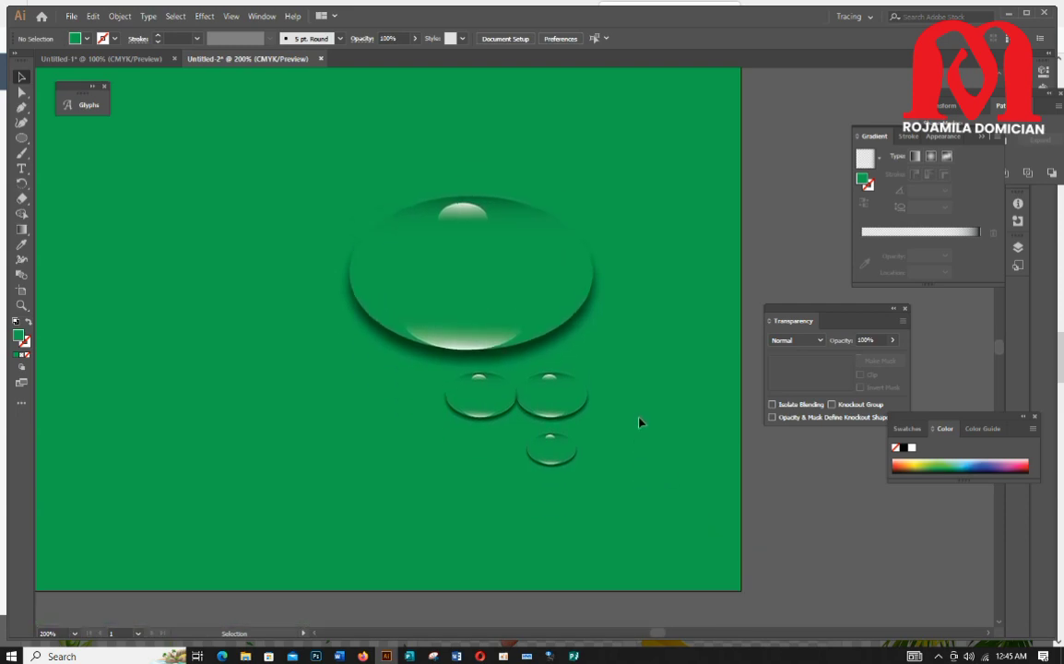
{"action": "scroll", "coordinate": [641, 423], "scroll_direction": "up", "scroll_amount": 3}
{"action": "scroll", "coordinate": [426, 348], "scroll_direction": "down", "scroll_amount": 1}
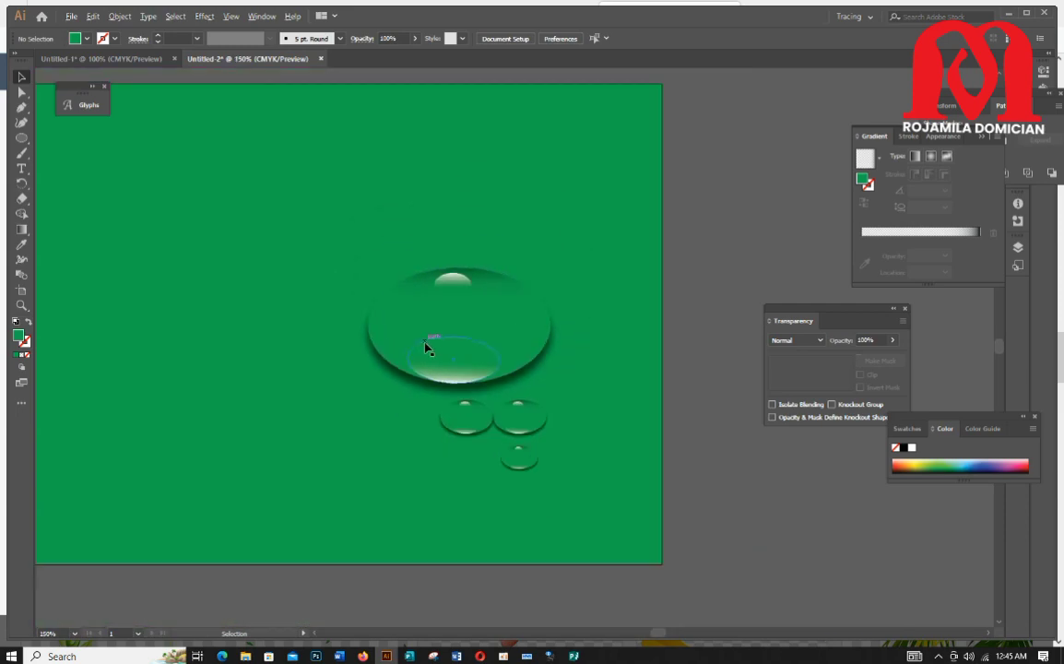
{"action": "scroll", "coordinate": [426, 348], "scroll_direction": "down", "scroll_amount": 1}
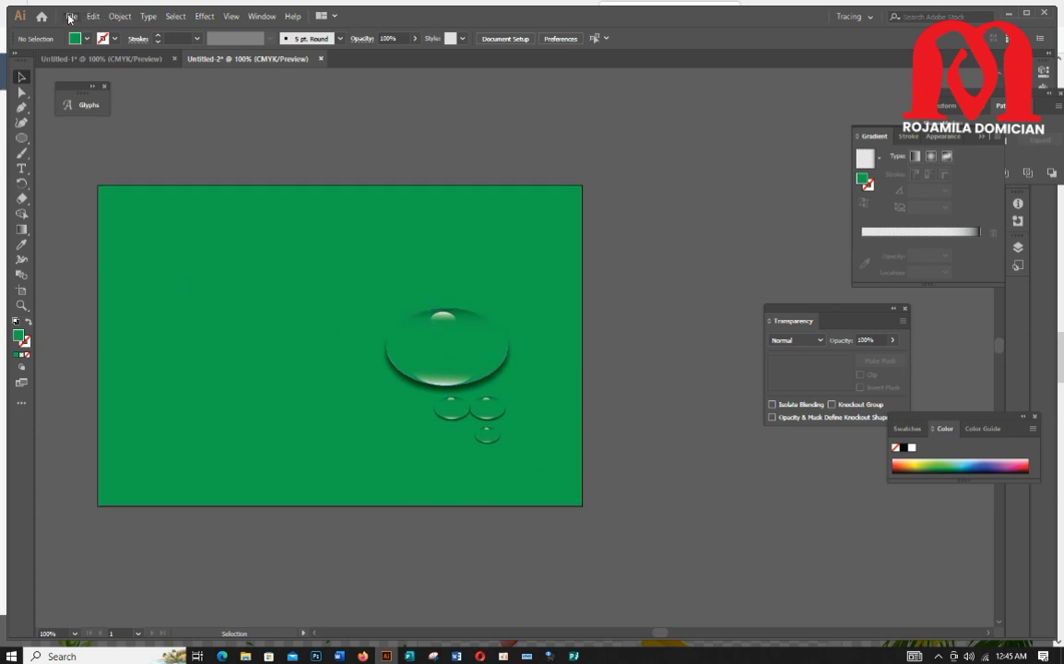
- Switch to Firefox, open the green banana leaf clipart on HiClipart, and download its original PNG
{"action": "left_click", "coordinate": [362, 655]}
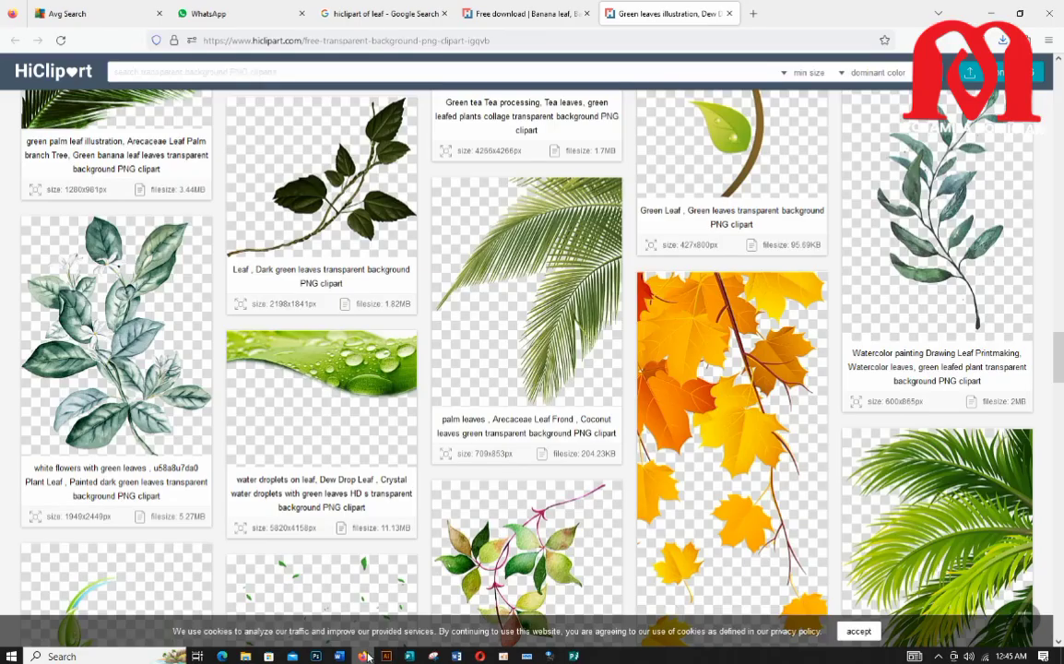
{"action": "scroll", "coordinate": [376, 363], "scroll_direction": "up", "scroll_amount": 10}
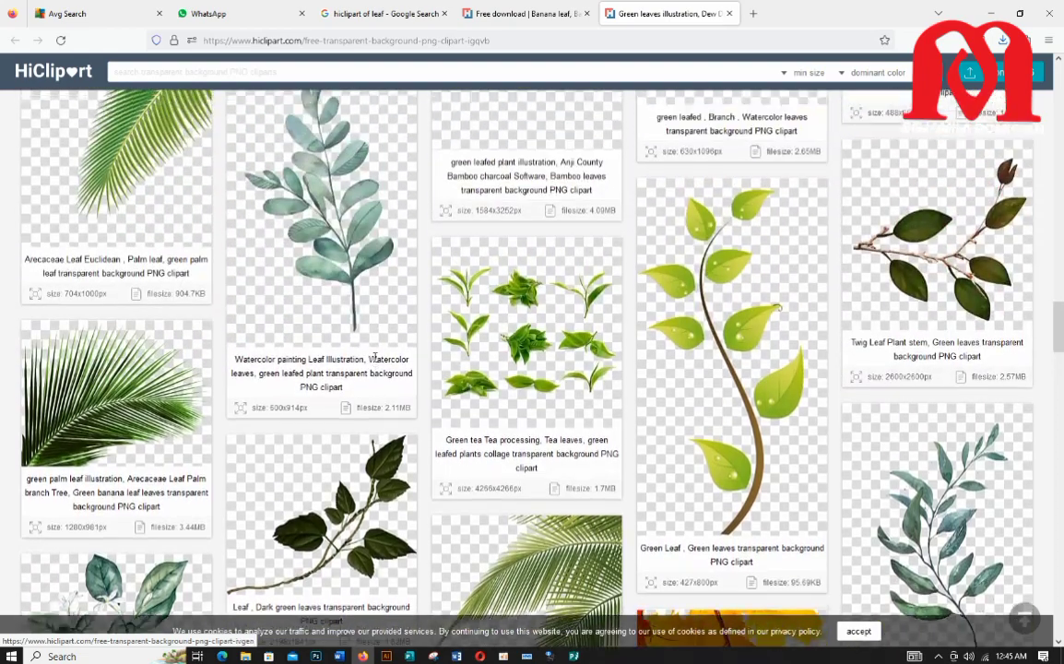
{"action": "scroll", "coordinate": [381, 352], "scroll_direction": "up", "scroll_amount": 4}
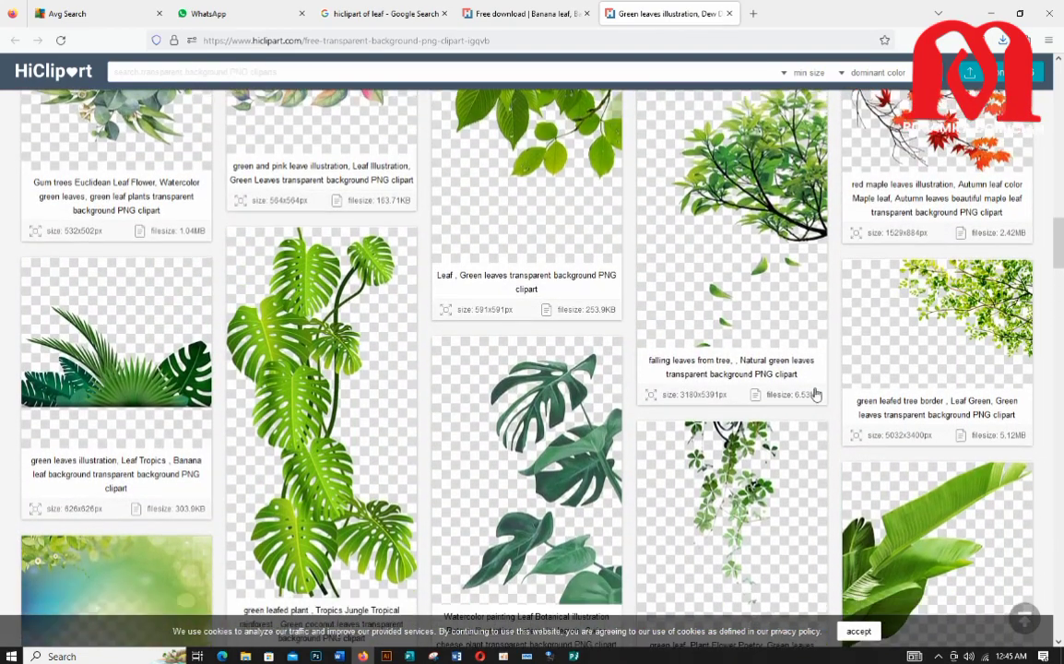
{"action": "scroll", "coordinate": [812, 387], "scroll_direction": "down", "scroll_amount": 5}
{"action": "left_click", "coordinate": [892, 236]}
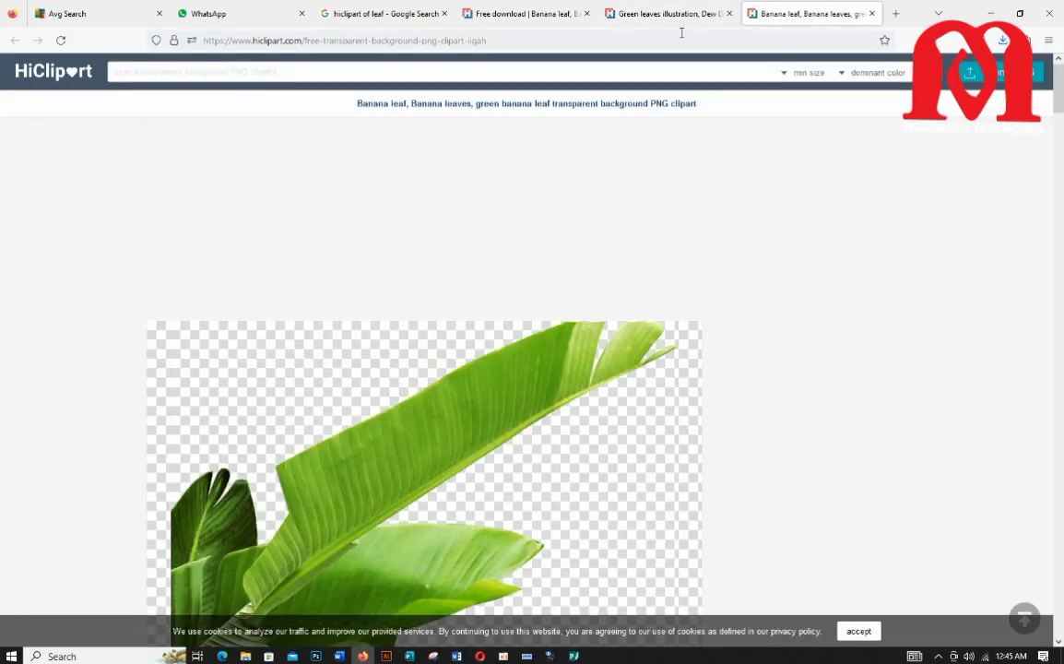
{"action": "scroll", "coordinate": [570, 273], "scroll_direction": "down", "scroll_amount": 4}
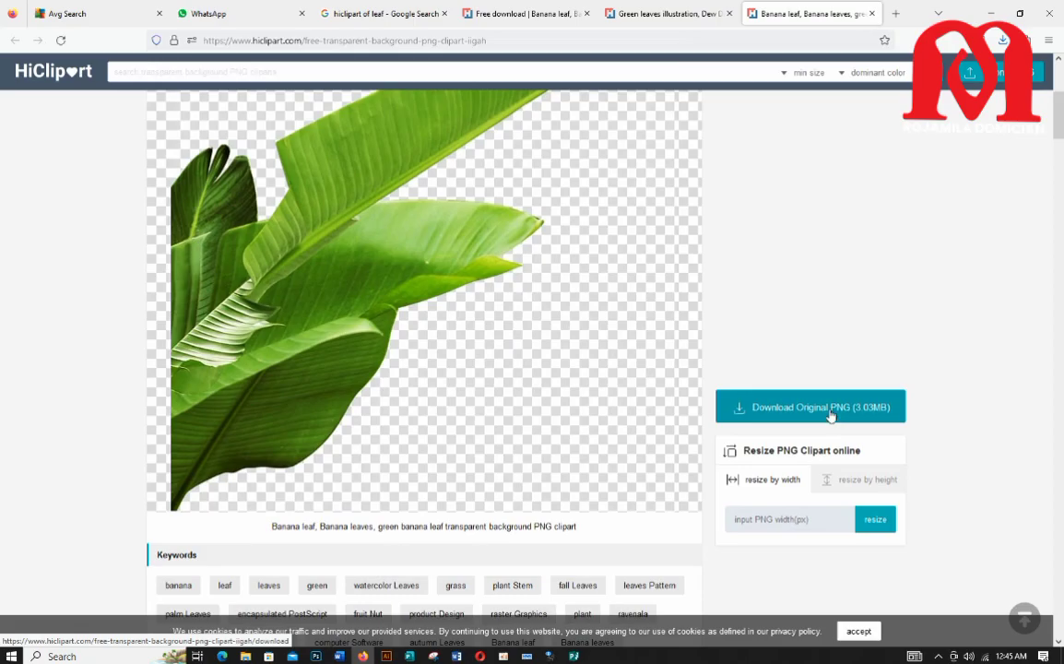
{"action": "left_click", "coordinate": [833, 417]}
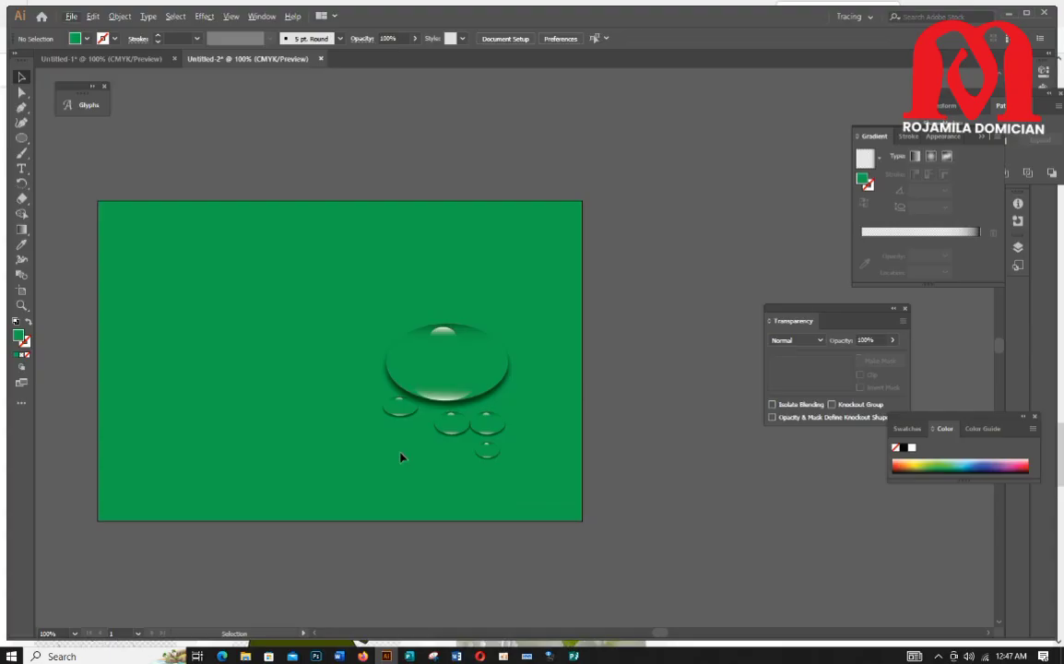
- Place the downloaded banana leaf PNG from the Downloads folder into the droplet document in Illustrator
{"action": "scroll", "coordinate": [401, 456], "scroll_direction": "down", "scroll_amount": 1}
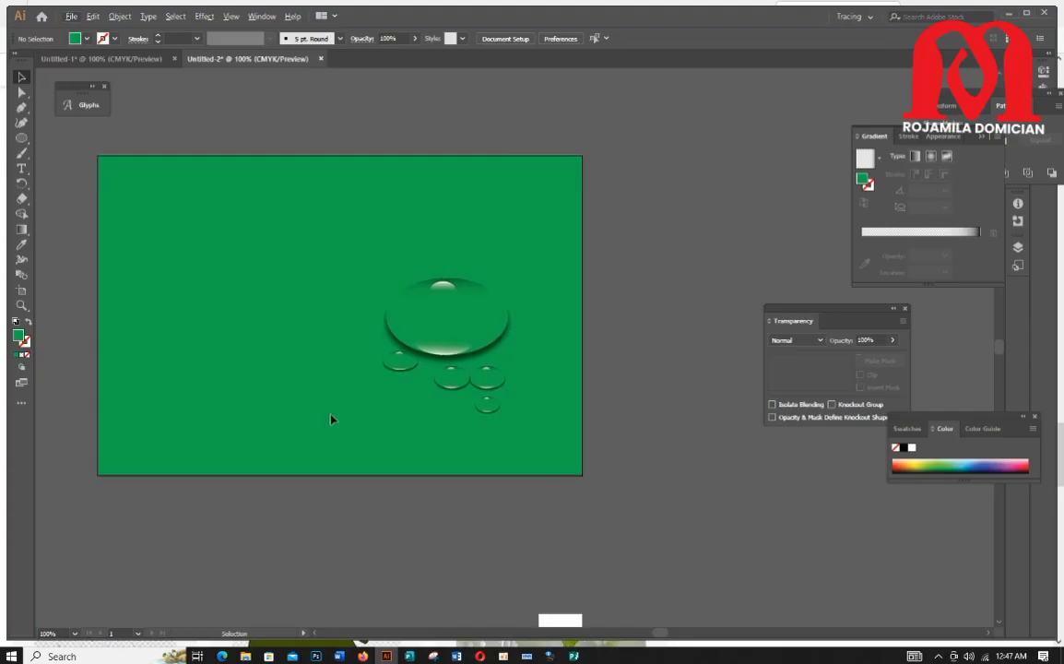
{"action": "left_click", "coordinate": [70, 16]}
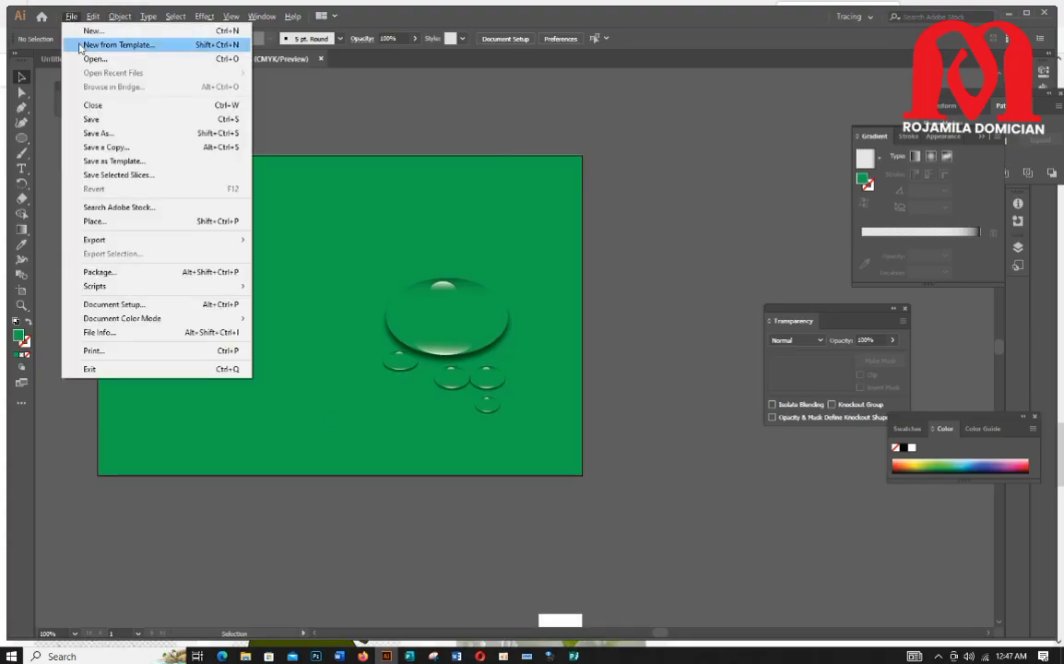
{"action": "left_click", "coordinate": [135, 221]}
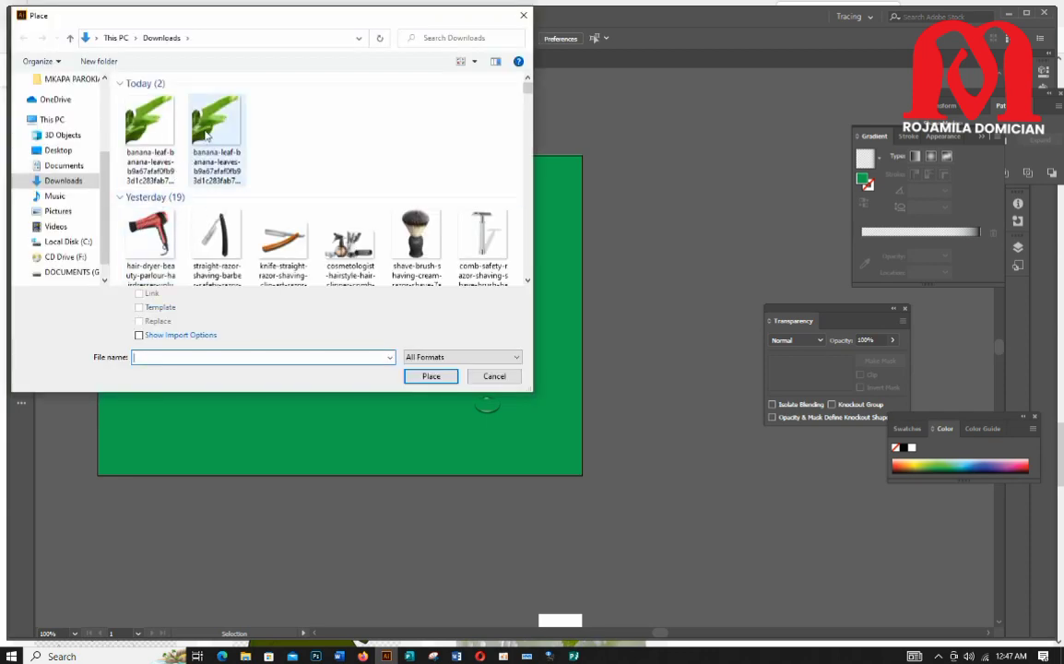
{"action": "double_click", "coordinate": [143, 110]}
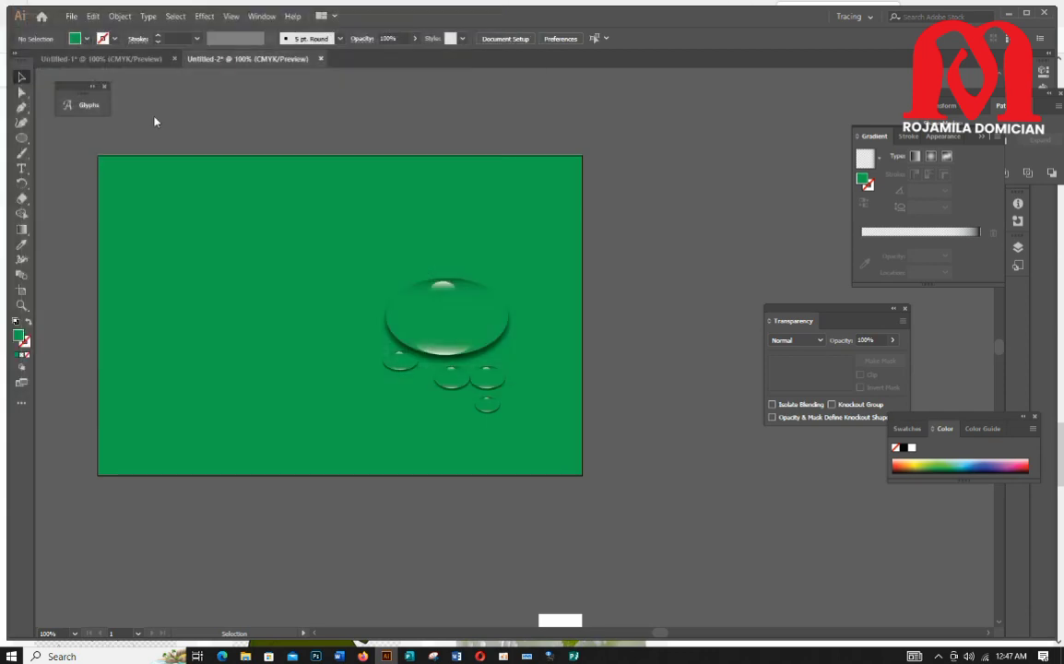
{"action": "left_click", "coordinate": [202, 258]}
{"action": "scroll", "coordinate": [336, 299], "scroll_direction": "down", "scroll_amount": 4}
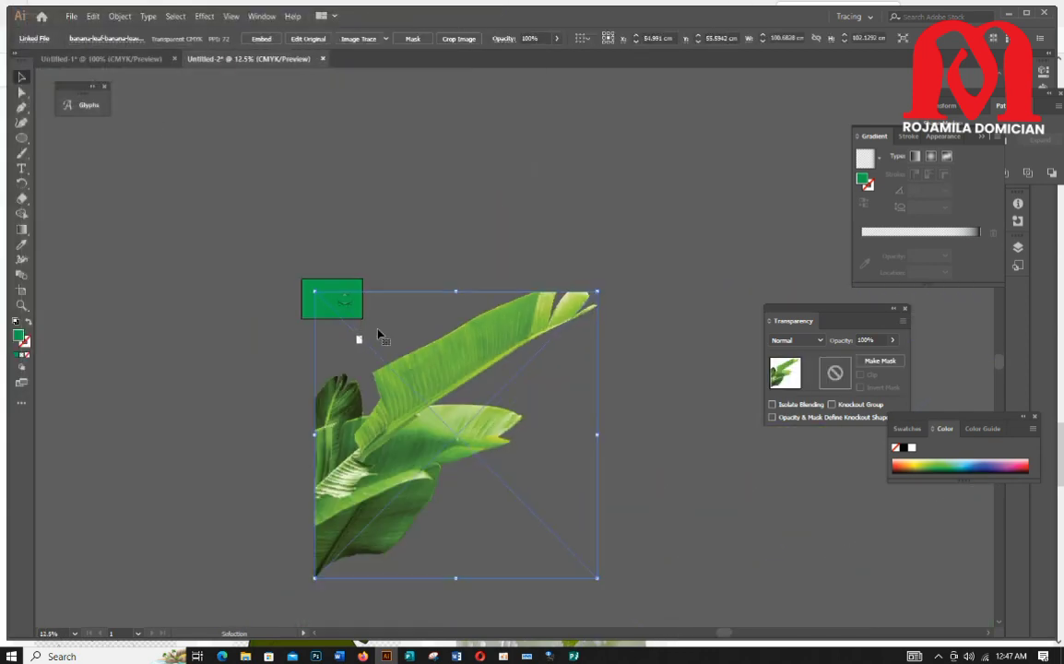
- Scale the placed banana leaf image down to about 17 by 17.2 cm
{"action": "left_click_drag", "start_coordinate": [599, 277], "coordinate": [440, 435]}
{"action": "left_click_drag", "start_coordinate": [386, 481], "coordinate": [353, 287]}
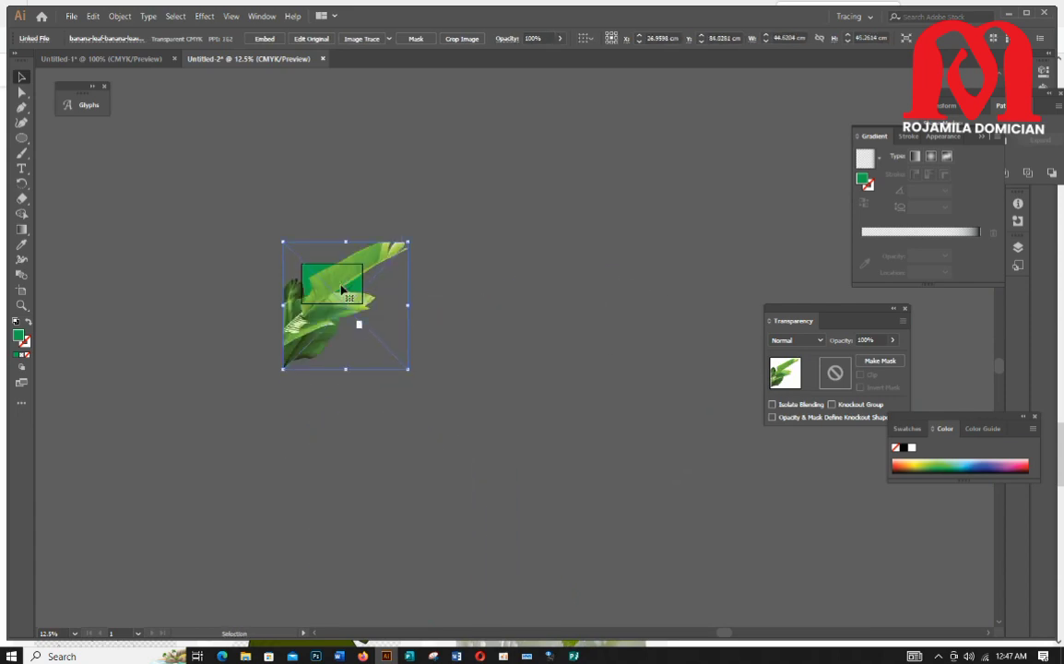
{"action": "scroll", "coordinate": [339, 292], "scroll_direction": "up", "scroll_amount": 3}
{"action": "scroll", "coordinate": [338, 295], "scroll_direction": "down", "scroll_amount": 1}
{"action": "left_click_drag", "start_coordinate": [284, 323], "coordinate": [306, 287]}
{"action": "scroll", "coordinate": [307, 287], "scroll_direction": "down", "scroll_amount": 1}
{"action": "left_click_drag", "start_coordinate": [514, 96], "coordinate": [373, 448]}
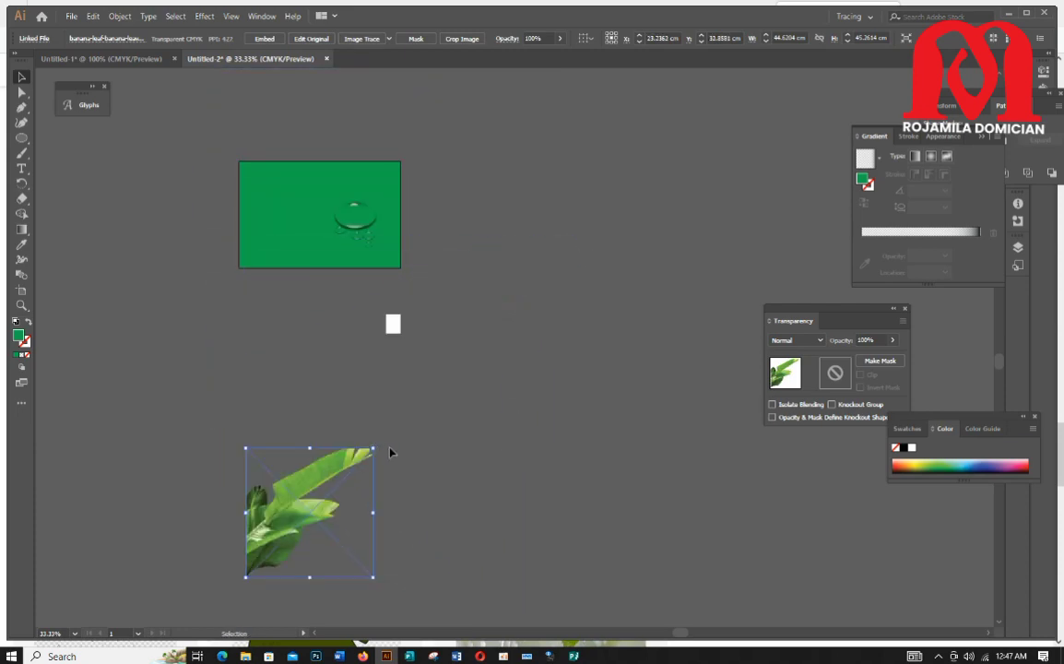
- Move the banana leaf image over the green background and enlarge it to about 22 by 22.4 cm
{"action": "left_click_drag", "start_coordinate": [298, 487], "coordinate": [310, 300]}
{"action": "scroll", "coordinate": [310, 300], "scroll_direction": "up", "scroll_amount": 1}
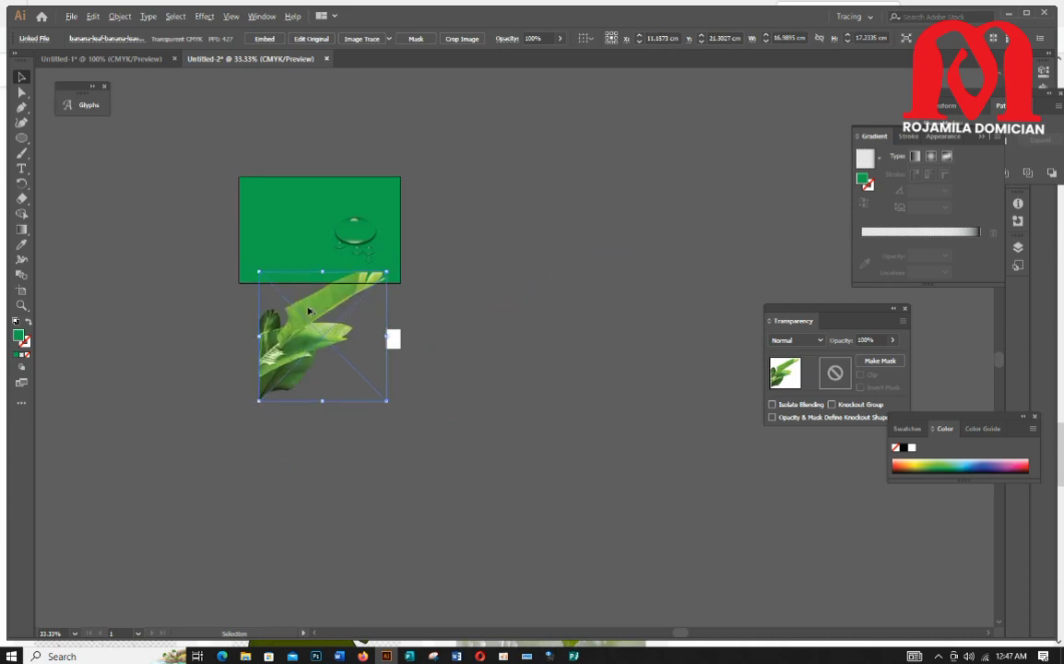
{"action": "scroll", "coordinate": [307, 309], "scroll_direction": "up", "scroll_amount": 2}
{"action": "scroll", "coordinate": [305, 314], "scroll_direction": "up", "scroll_amount": 3}
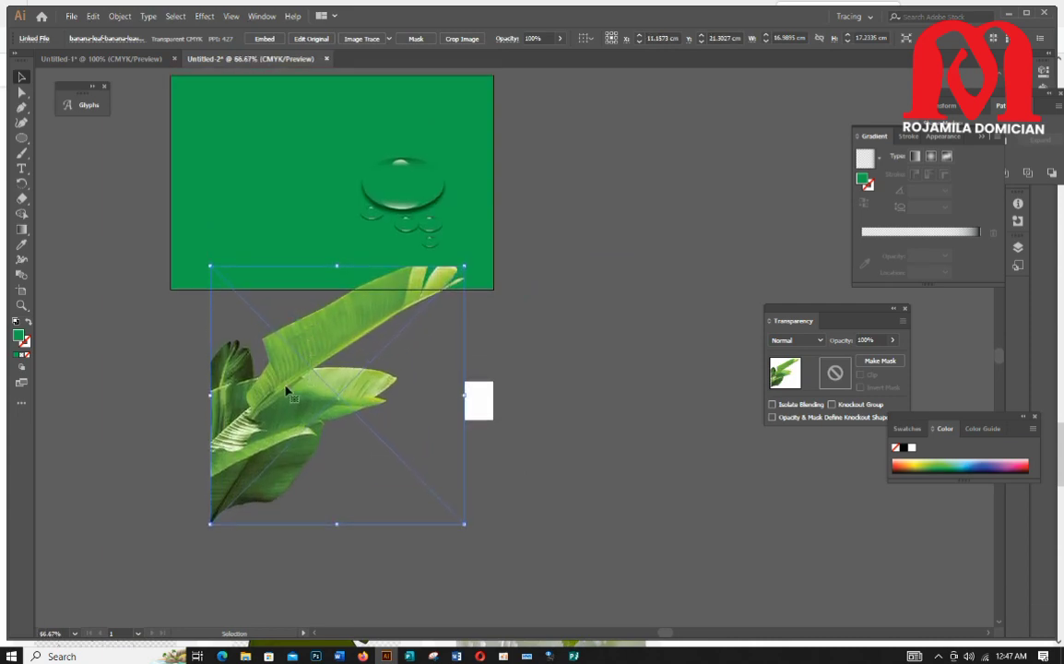
{"action": "left_click_drag", "start_coordinate": [286, 388], "coordinate": [254, 203]}
{"action": "scroll", "coordinate": [253, 208], "scroll_direction": "up", "scroll_amount": 2}
{"action": "left_click_drag", "start_coordinate": [255, 272], "coordinate": [266, 253]}
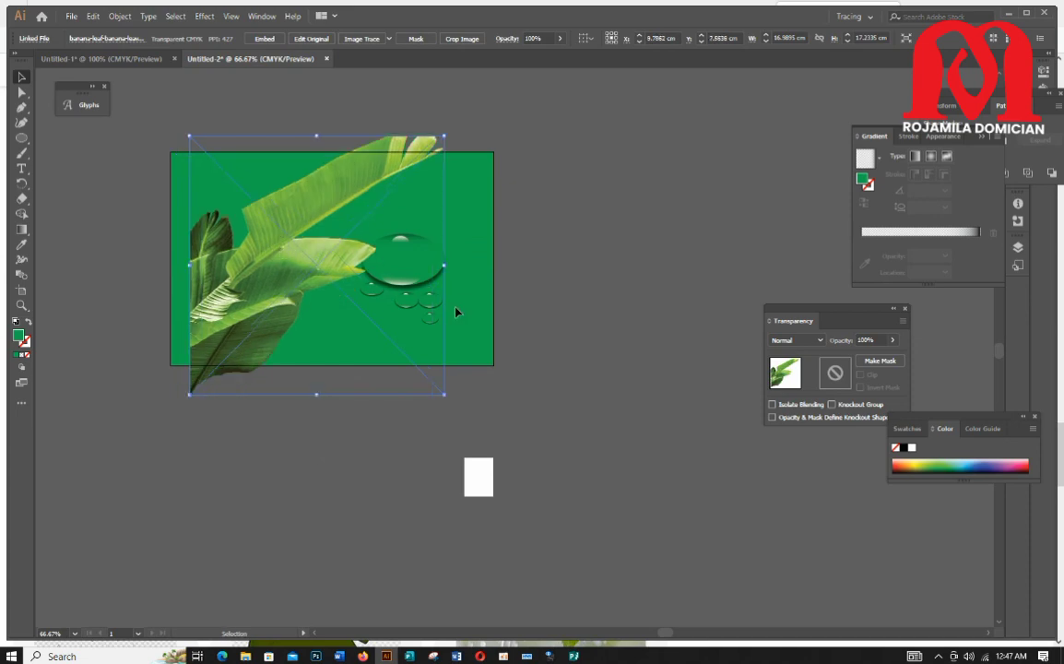
{"action": "left_click_drag", "start_coordinate": [446, 267], "coordinate": [520, 265]}
{"action": "left_click_drag", "start_coordinate": [317, 273], "coordinate": [311, 233]}
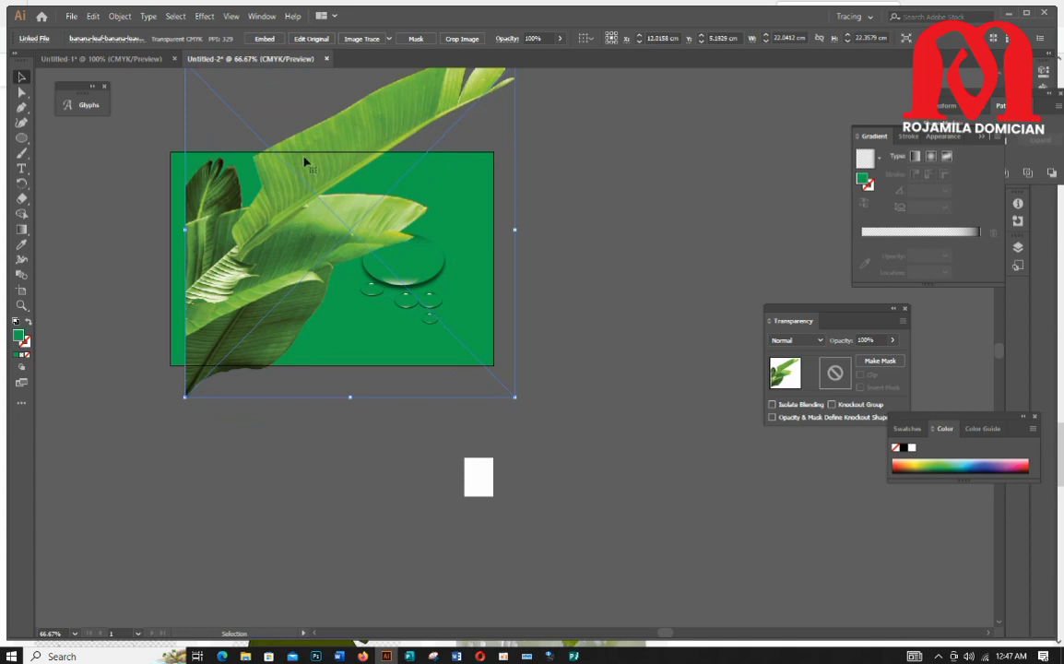
- Rotate the banana leaf clockwise, enlarge it to about 29.7 by 28.2 cm overall, and position it over the background's left side
{"action": "scroll", "coordinate": [556, 197], "scroll_direction": "up", "scroll_amount": 3}
{"action": "left_click_drag", "start_coordinate": [520, 149], "coordinate": [579, 298]}
{"action": "left_click_drag", "start_coordinate": [286, 240], "coordinate": [293, 270]}
{"action": "left_click_drag", "start_coordinate": [601, 344], "coordinate": [565, 238]}
{"action": "left_click_drag", "start_coordinate": [309, 314], "coordinate": [268, 309]}
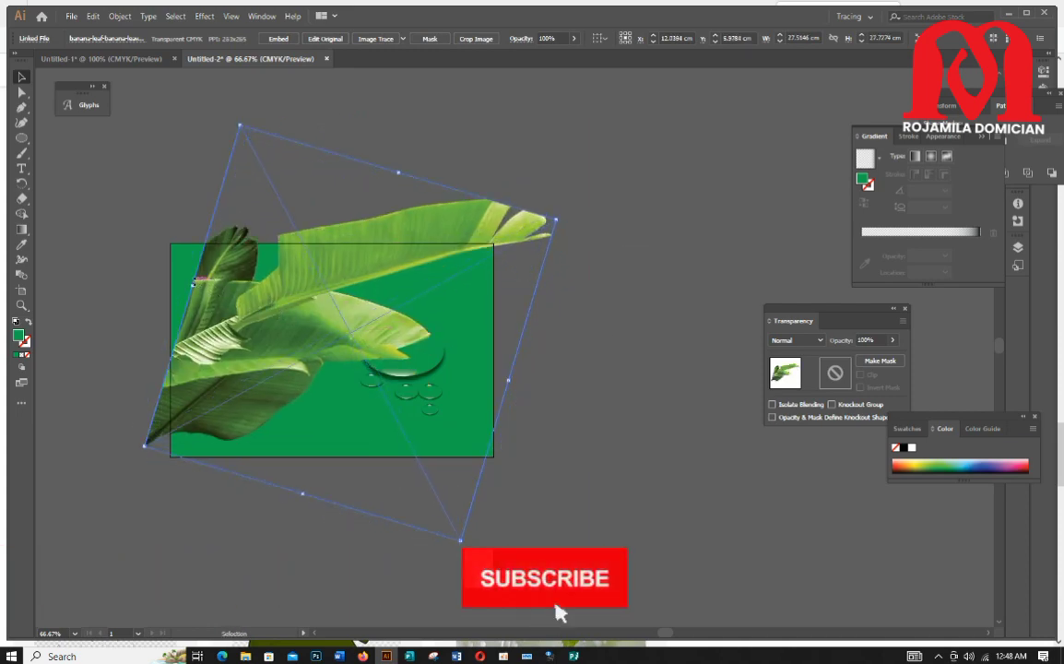
{"action": "left_click_drag", "start_coordinate": [192, 283], "coordinate": [158, 276]}
{"action": "left_click_drag", "start_coordinate": [294, 318], "coordinate": [303, 320]}
- Lock the banana leaf image
{"action": "left_click", "coordinate": [521, 430]}
{"action": "left_click", "coordinate": [486, 439]}
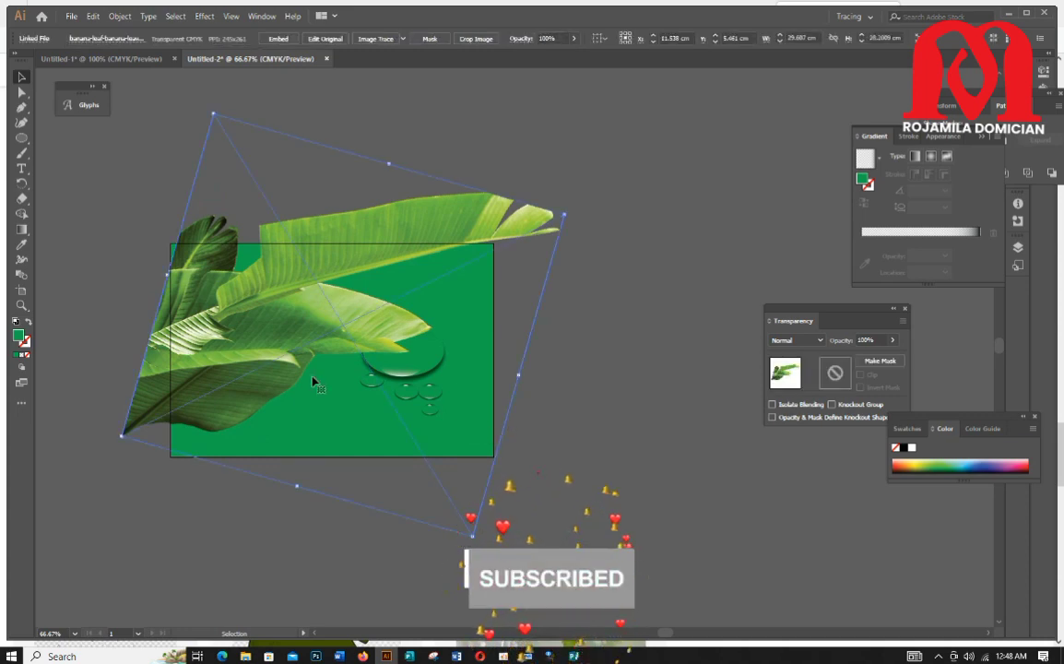
{"action": "key", "text": "a"}
{"action": "key", "text": "ctrl+2"}
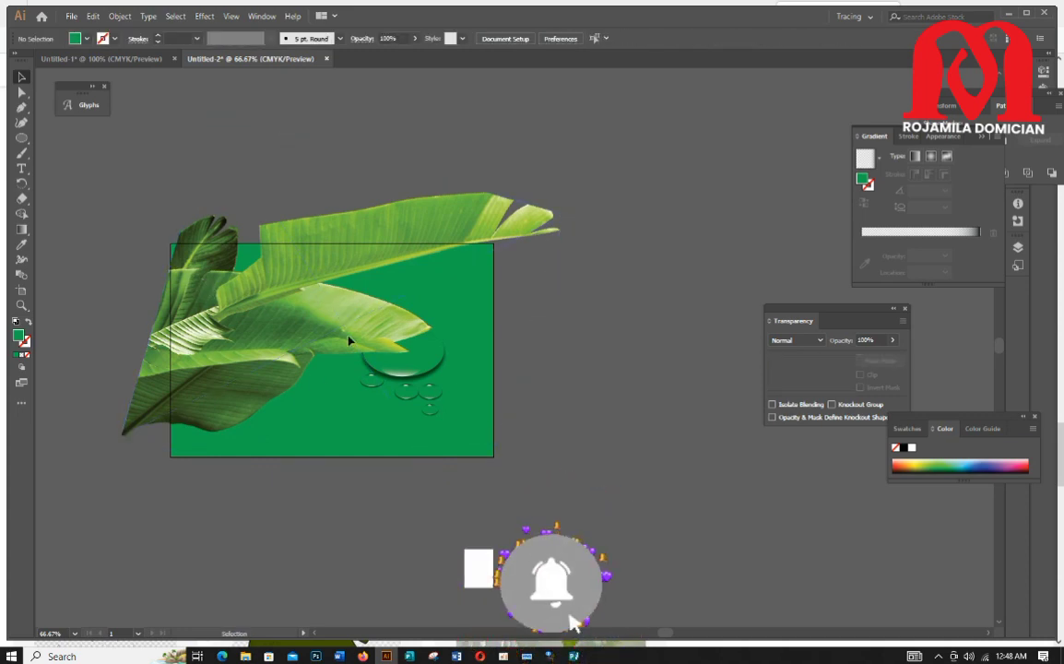
- Unlock all locked objects, reselect the banana leaf image alone, and clear the selection
{"action": "left_click", "coordinate": [115, 16]}
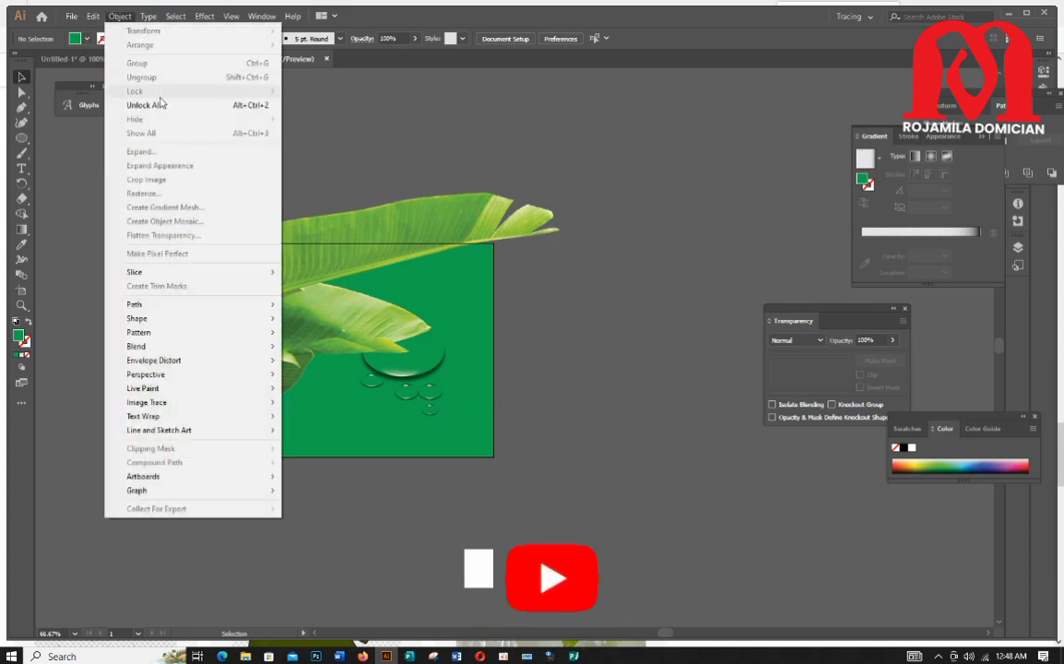
{"action": "left_click", "coordinate": [157, 104]}
{"action": "left_click", "coordinate": [544, 319]}
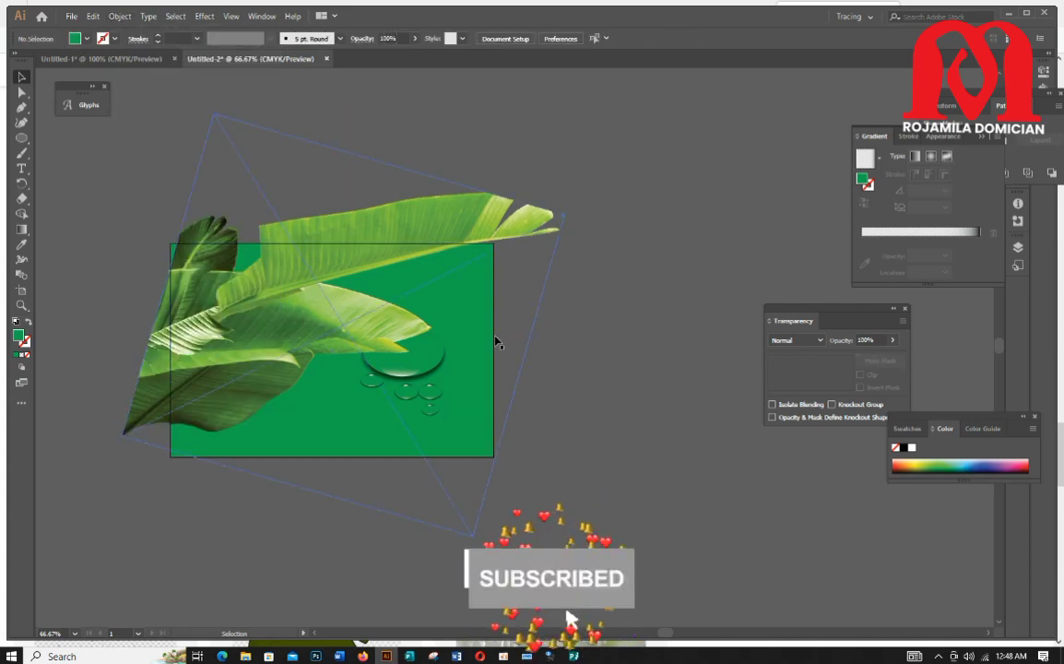
{"action": "left_click", "coordinate": [495, 342]}
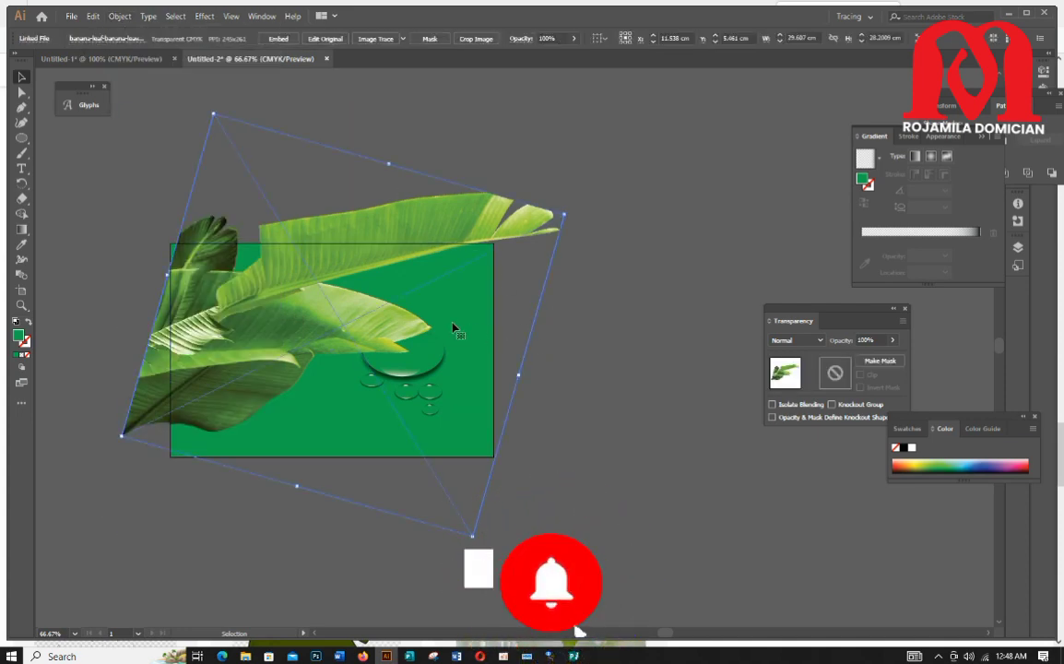
{"action": "left_click", "coordinate": [210, 490]}
{"action": "left_click", "coordinate": [155, 414]}
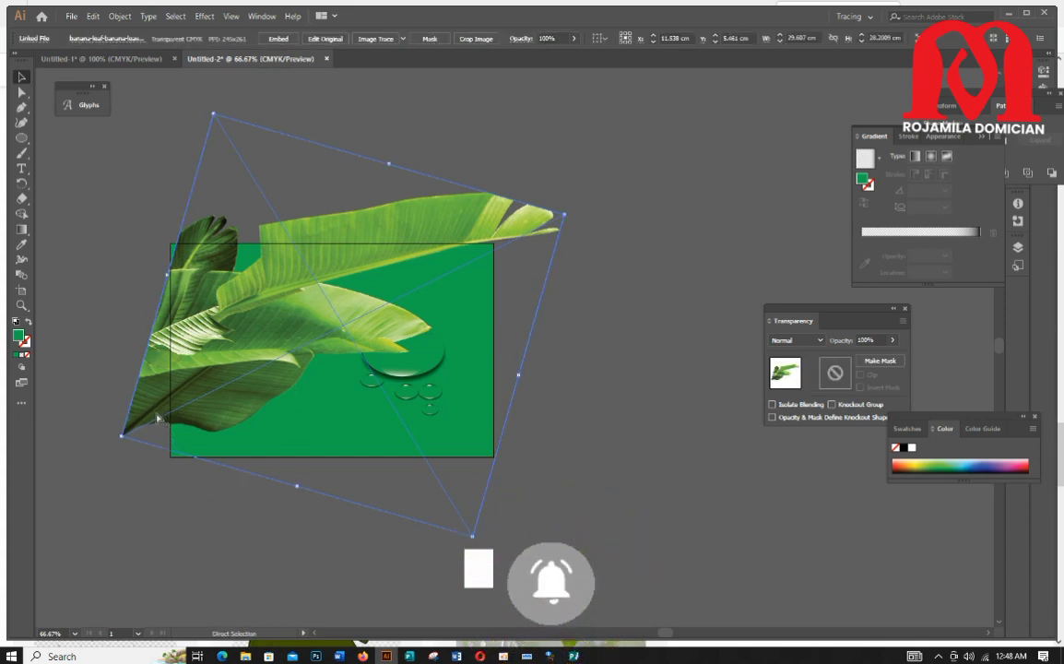
{"action": "left_click", "coordinate": [594, 439]}
- Move the leftmost small droplet onto the middle of the banana leaf
{"action": "scroll", "coordinate": [392, 422], "scroll_direction": "up", "scroll_amount": 2}
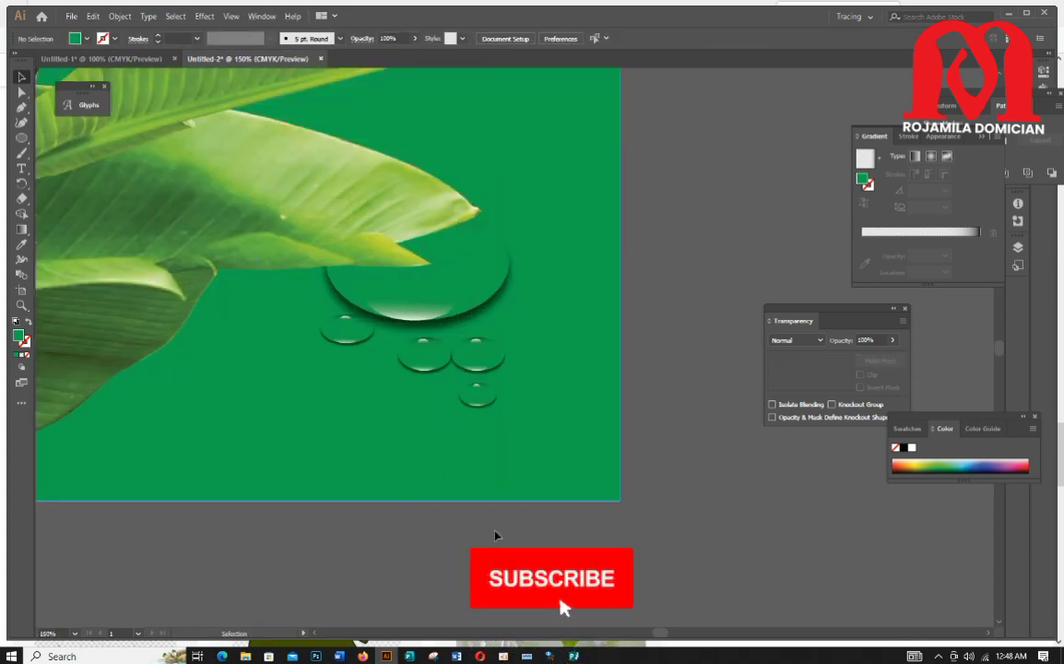
{"action": "left_click_drag", "start_coordinate": [661, 633], "coordinate": [653, 634]}
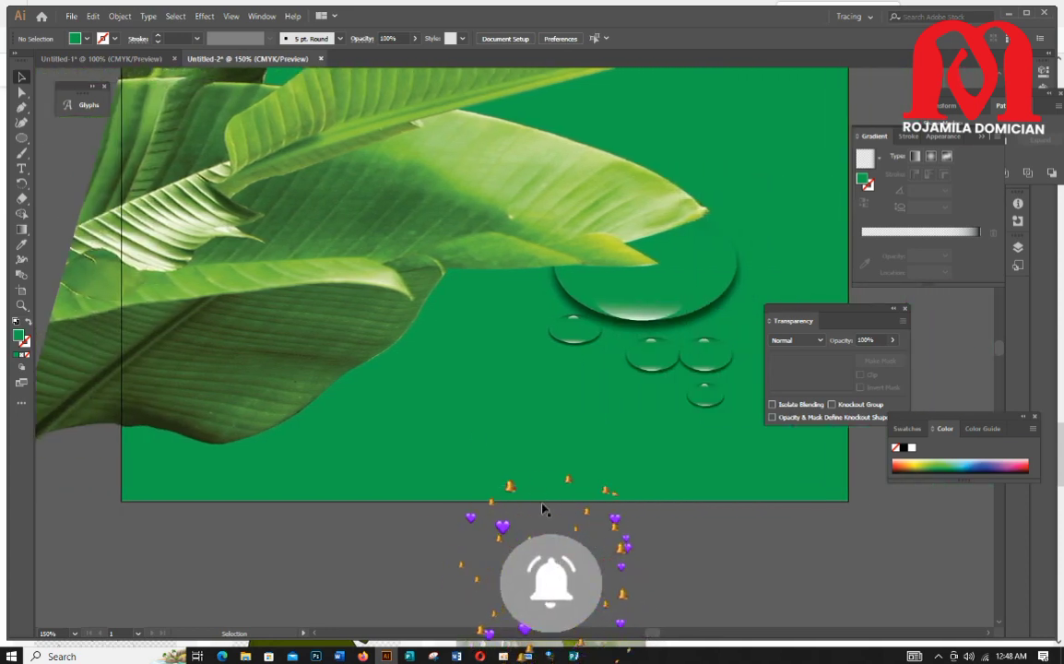
{"action": "scroll", "coordinate": [579, 214], "scroll_direction": "down", "scroll_amount": 1}
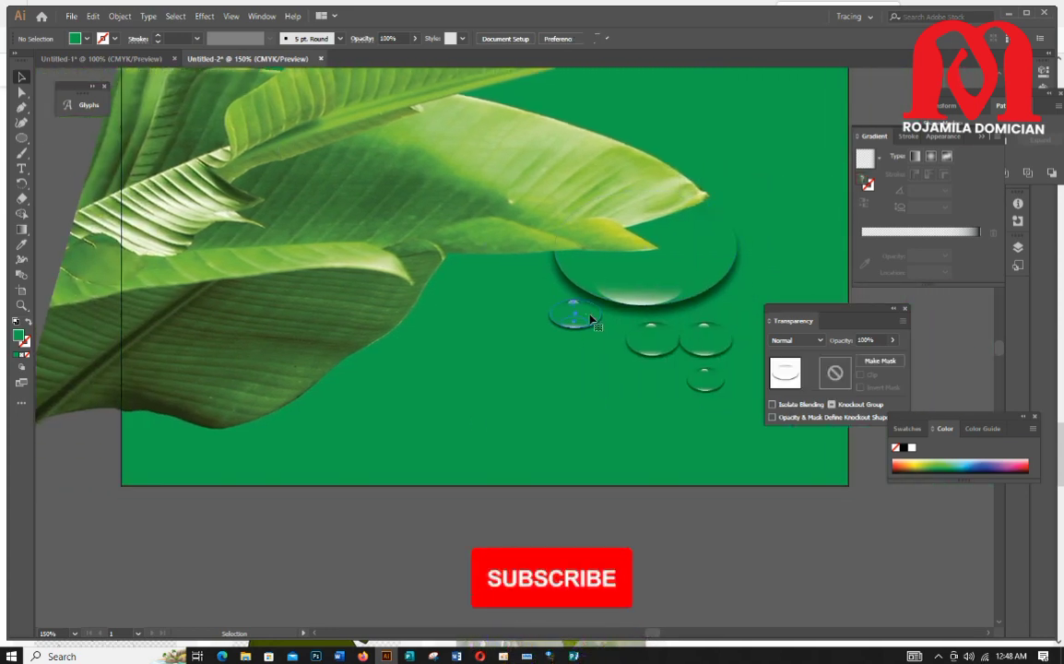
{"action": "left_click_drag", "start_coordinate": [585, 318], "coordinate": [411, 209]}
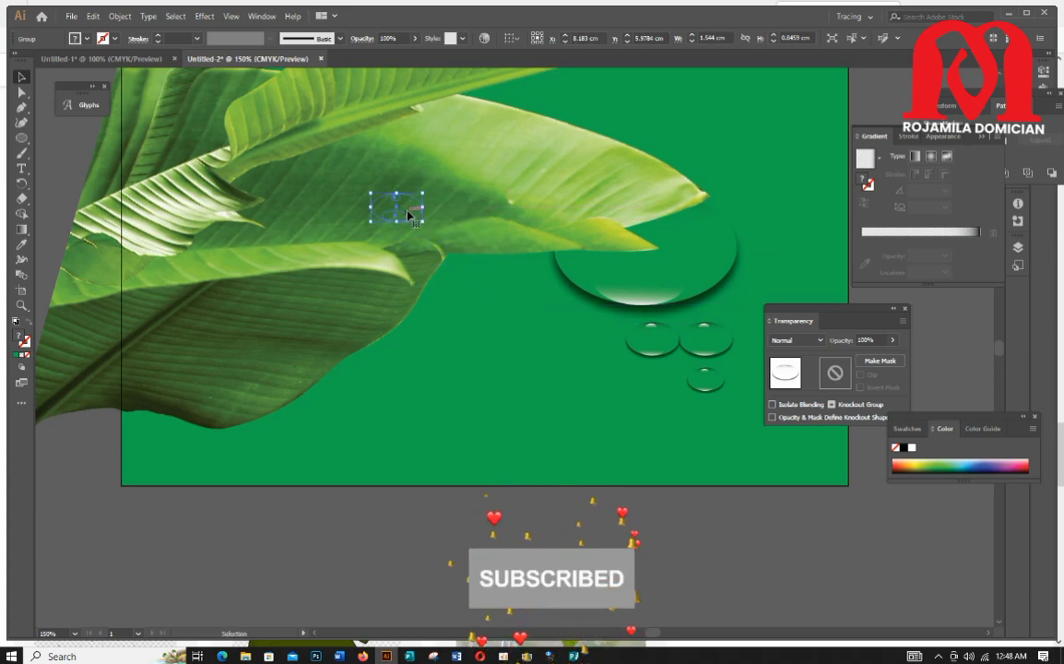
- Bring the small droplet on the banana leaf to the front and shift it left along the leaf's dark green area
{"action": "right_click", "coordinate": [407, 210]}
{"action": "mouse_move", "coordinate": [479, 349]}
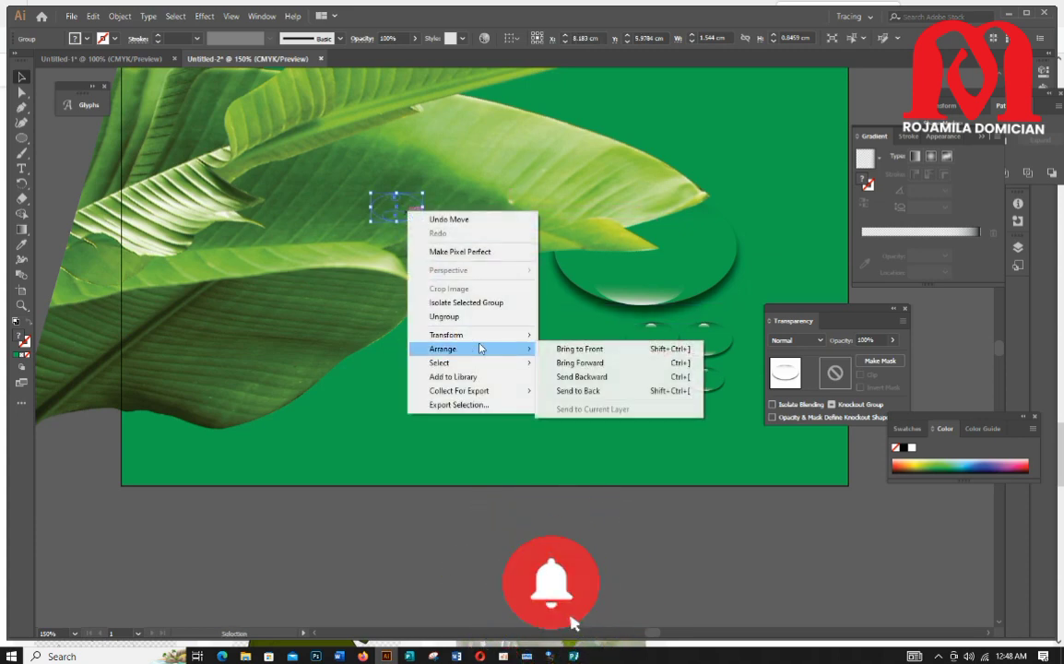
{"action": "left_click", "coordinate": [579, 349]}
{"action": "left_click_drag", "start_coordinate": [397, 208], "coordinate": [331, 207]}
{"action": "left_click", "coordinate": [287, 517]}
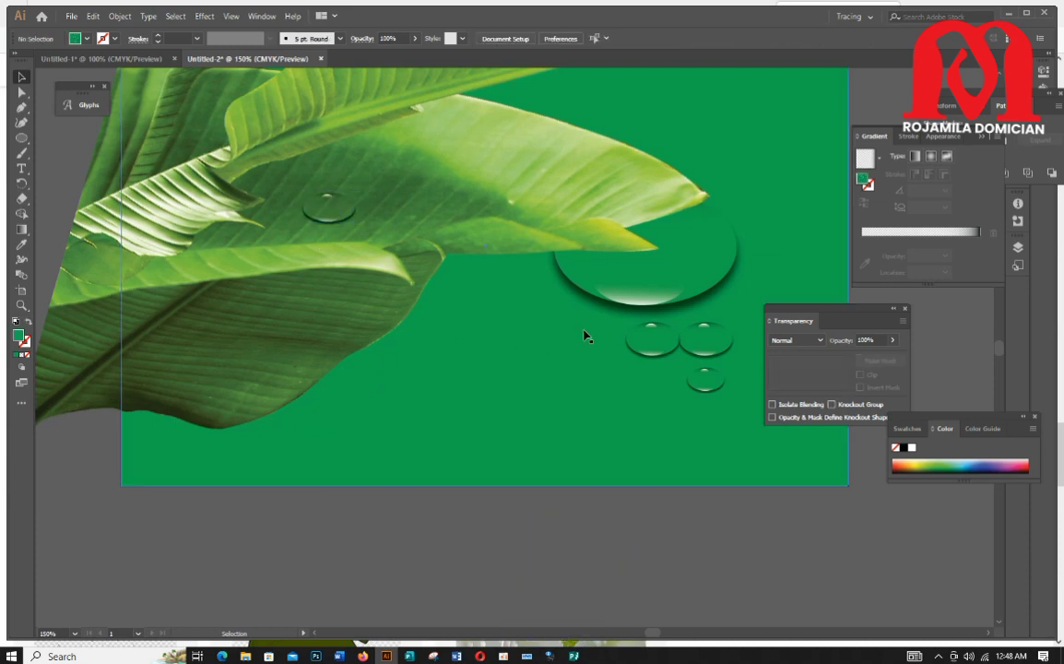
- Bring the large droplet to the front and place it beside the leaf's small droplet, scaled down to about 1.73 by 1.09 cm
{"action": "left_click", "coordinate": [673, 270]}
{"action": "right_click", "coordinate": [678, 270]}
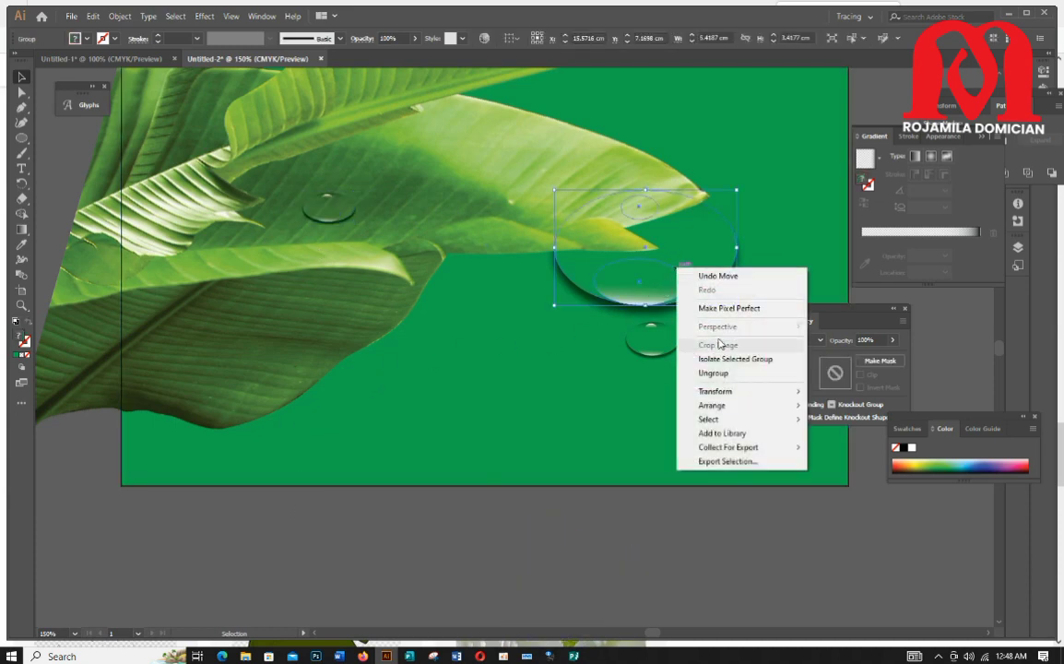
{"action": "mouse_move", "coordinate": [728, 405]}
{"action": "left_click", "coordinate": [841, 407]}
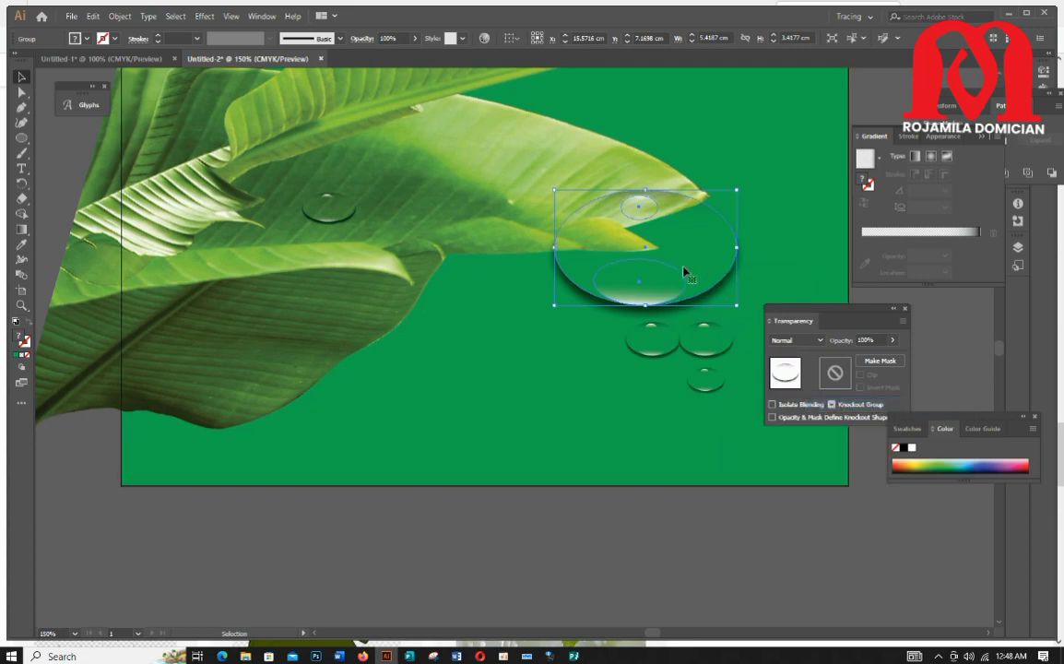
{"action": "left_click_drag", "start_coordinate": [688, 273], "coordinate": [528, 213]}
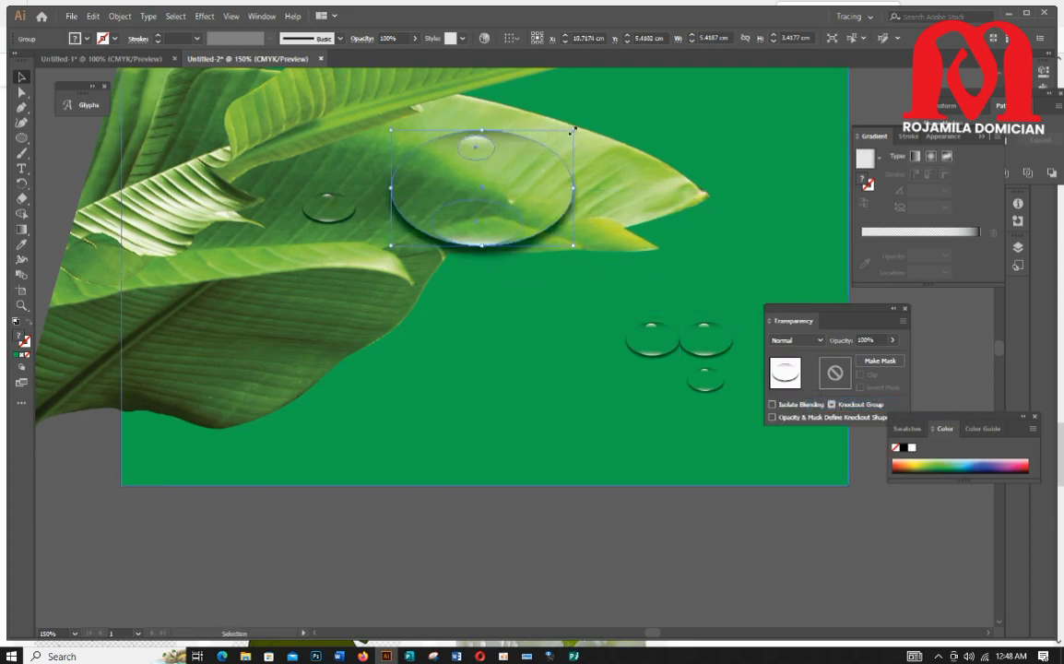
{"action": "left_click_drag", "start_coordinate": [575, 128], "coordinate": [393, 205]}
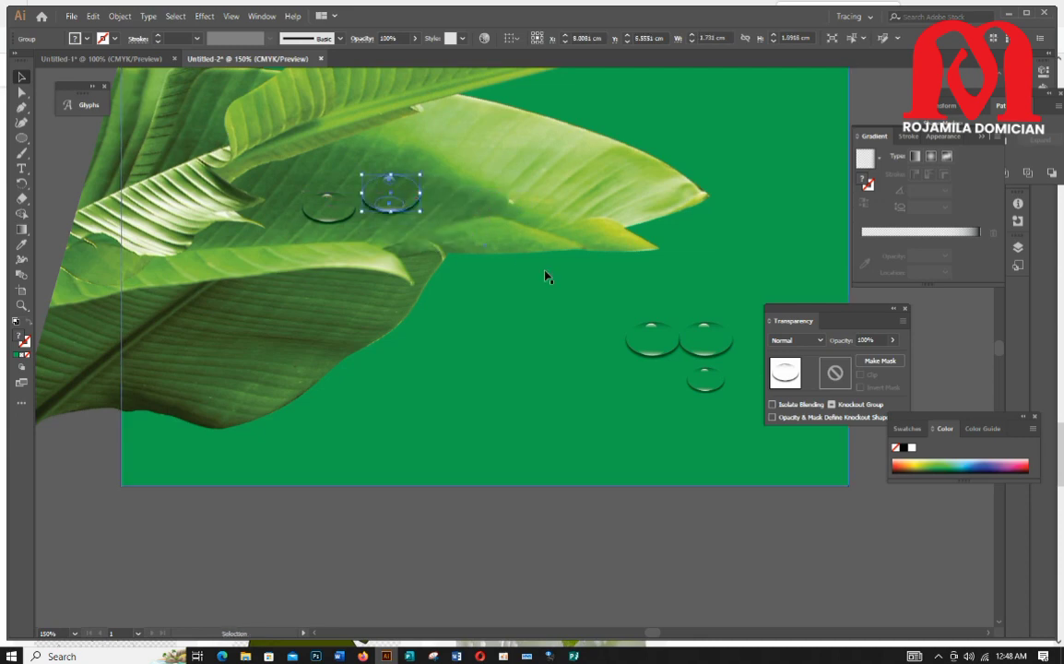
- Move the upper-left droplet of the three remaining on the green background onto the banana leaf and bring it to the front
{"action": "left_click", "coordinate": [656, 339]}
{"action": "left_click_drag", "start_coordinate": [659, 341], "coordinate": [389, 237]}
{"action": "right_click", "coordinate": [459, 215]}
{"action": "mouse_move", "coordinate": [498, 349]}
{"action": "left_click", "coordinate": [616, 348]}
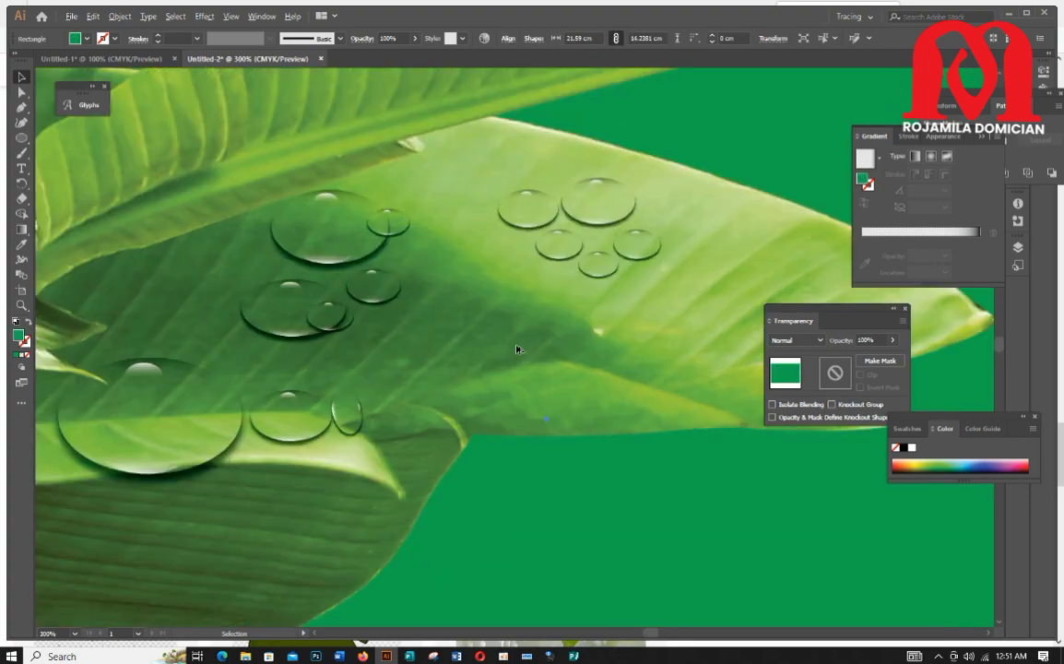
{"action": "scroll", "coordinate": [506, 347], "scroll_direction": "up", "scroll_amount": 3}
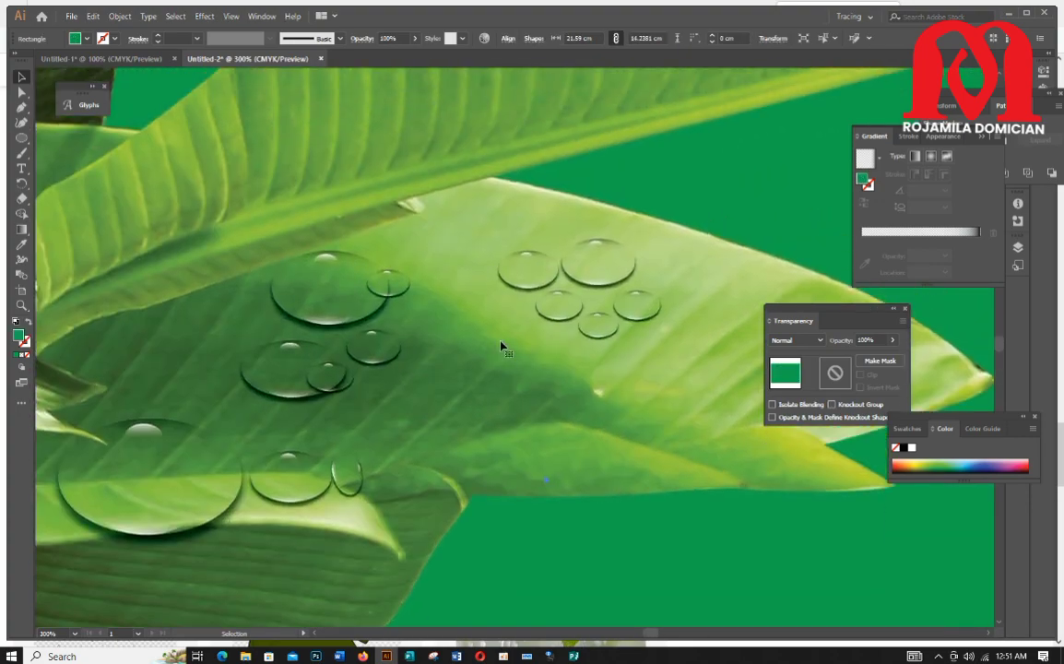
{"action": "scroll", "coordinate": [501, 345], "scroll_direction": "down", "scroll_amount": 3}
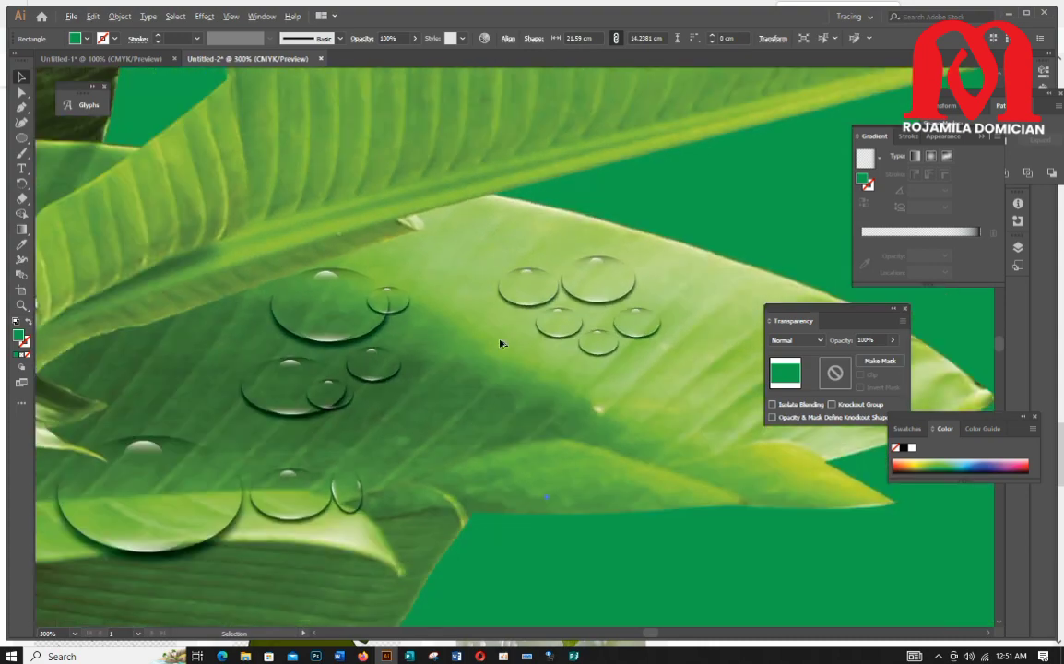